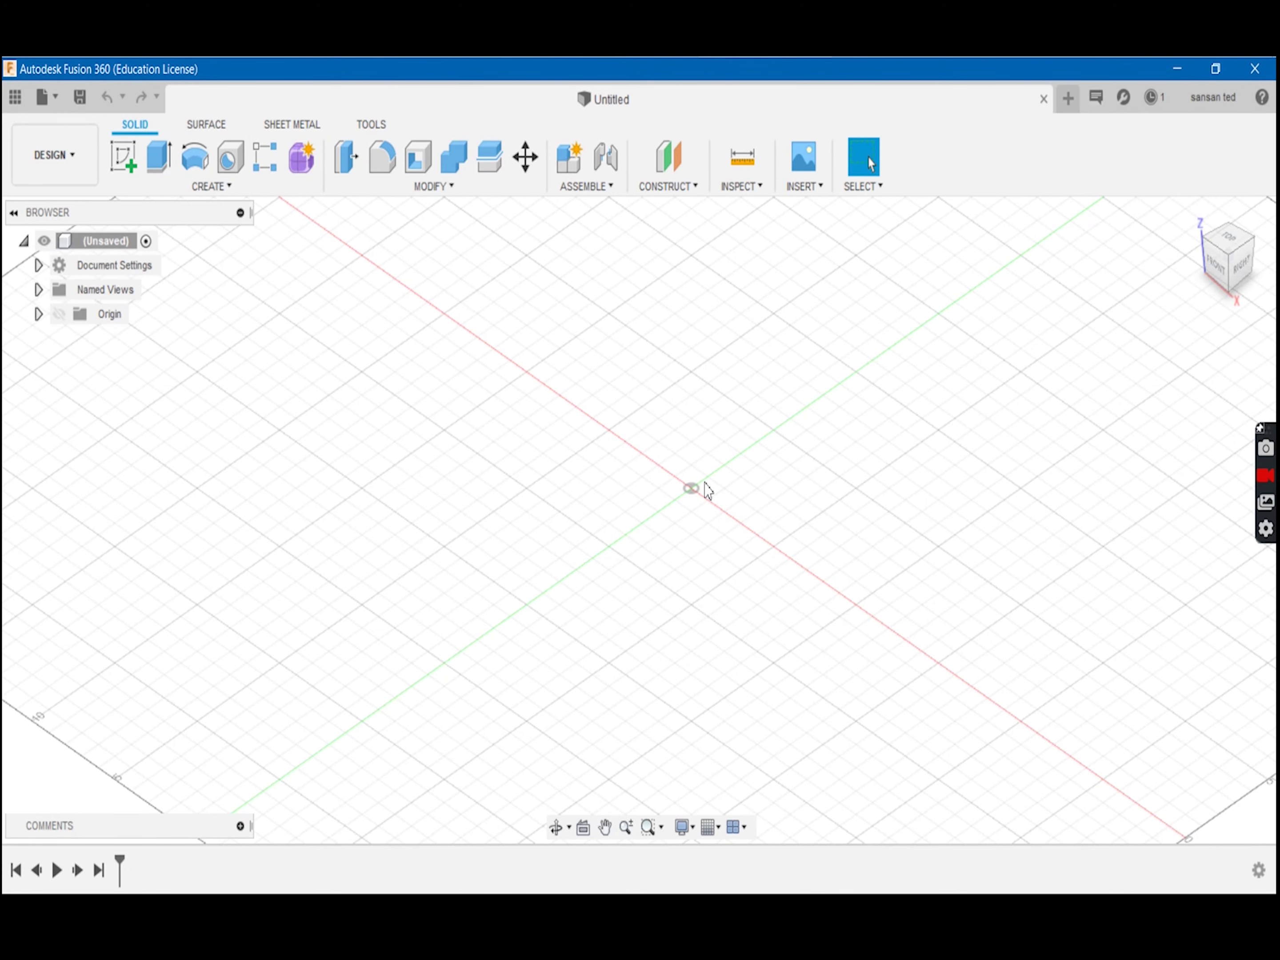
# Start a new sketch on the horizontal ground plane
pyautogui.keyDown('shift'); pyautogui.moveTo(798, 657); pyautogui.dragTo(744, 595, button='middle'); pyautogui.keyUp('shift')
pyautogui.scroll(3, 743, 592)
pyautogui.moveTo(732, 529)
pyautogui.mouseDown(button='middle')
pyautogui.moveTo(740, 652)
pyautogui.moveTo(733, 604)
pyautogui.mouseUp(button='middle')
pyautogui.scroll(2, 738, 639)
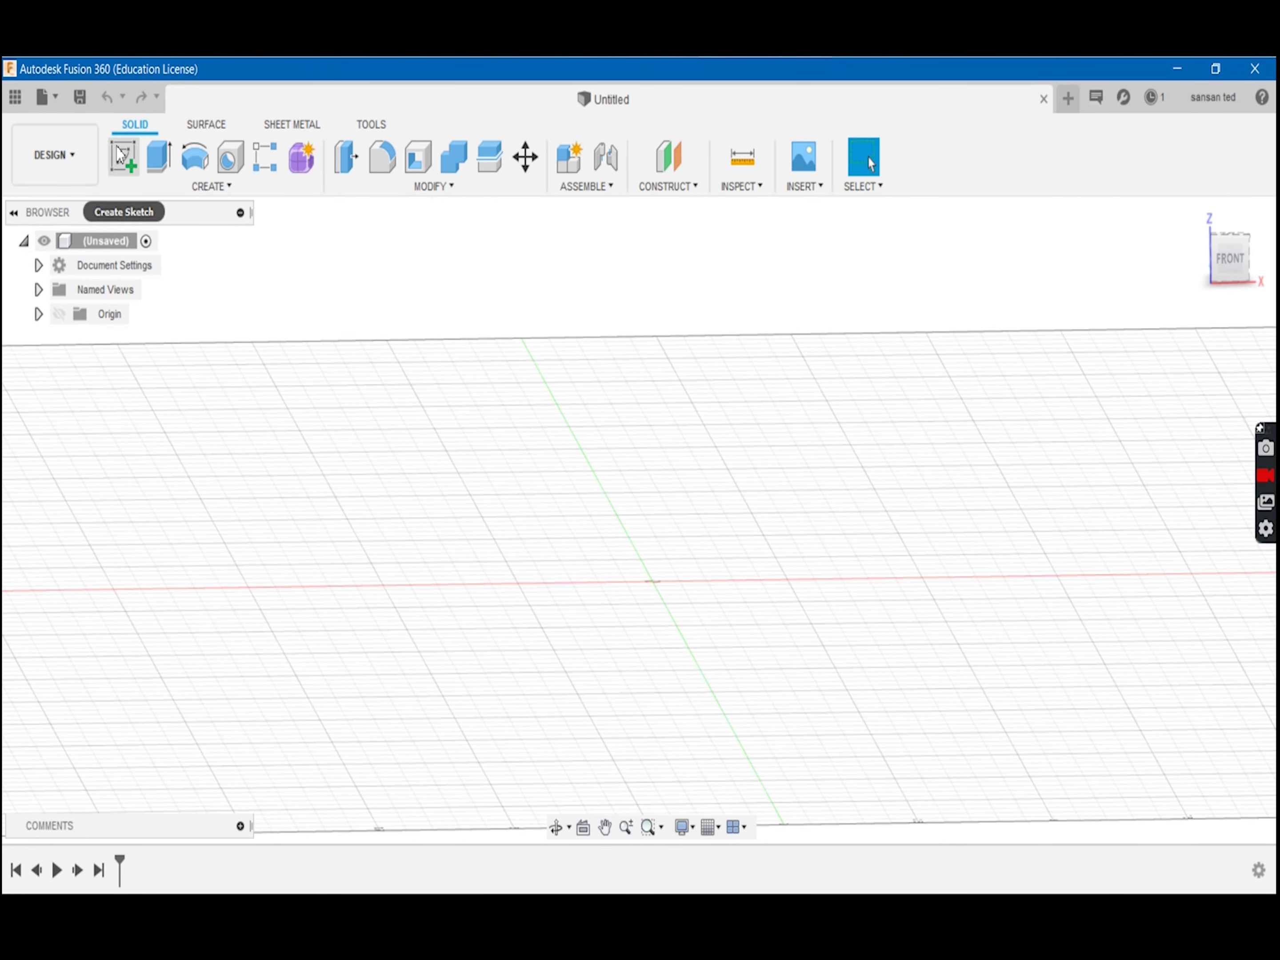
pyautogui.click(124, 157)
pyautogui.click(683, 584)
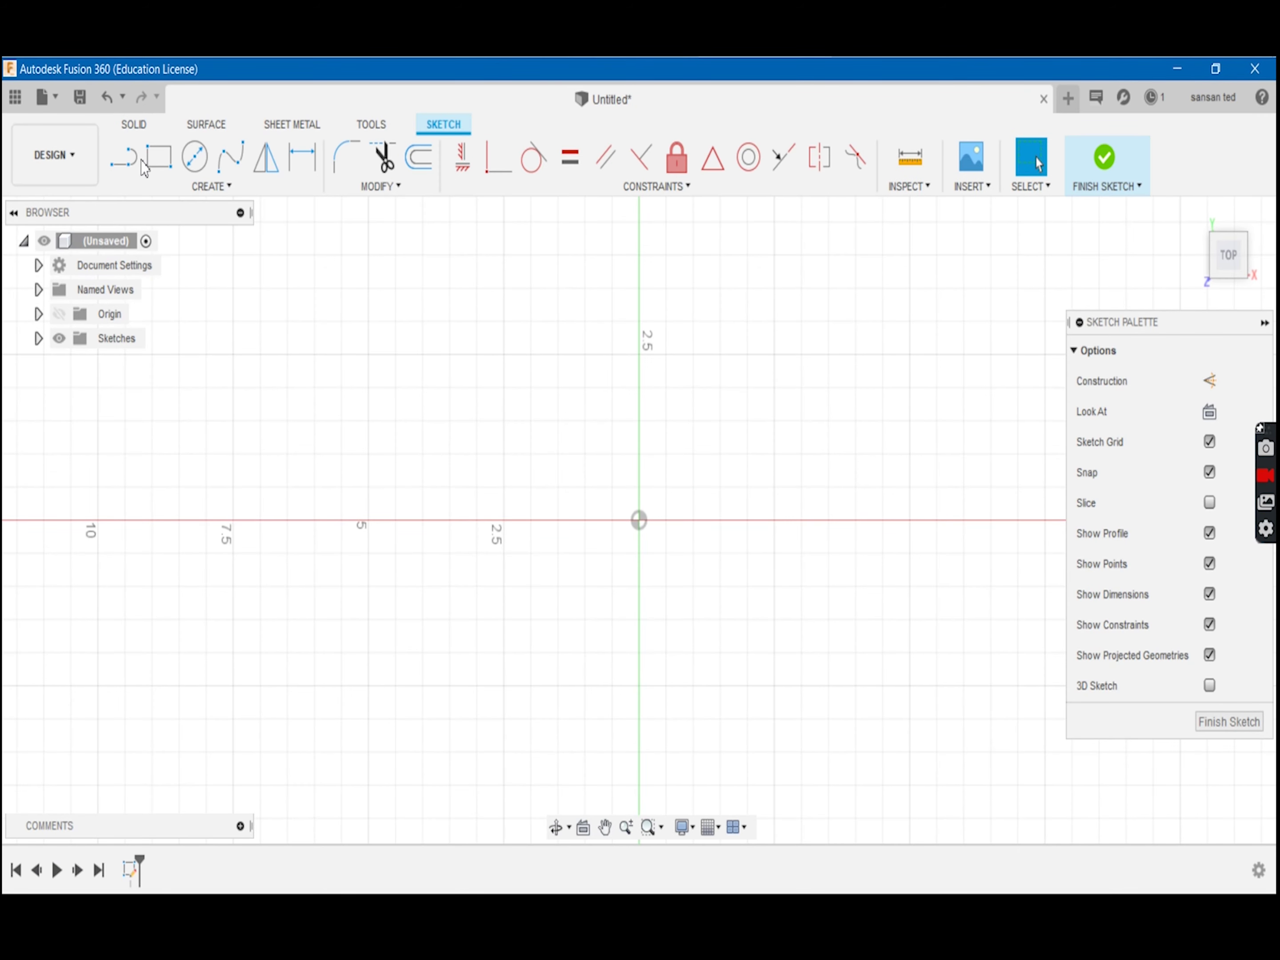
pyautogui.click(123, 157)
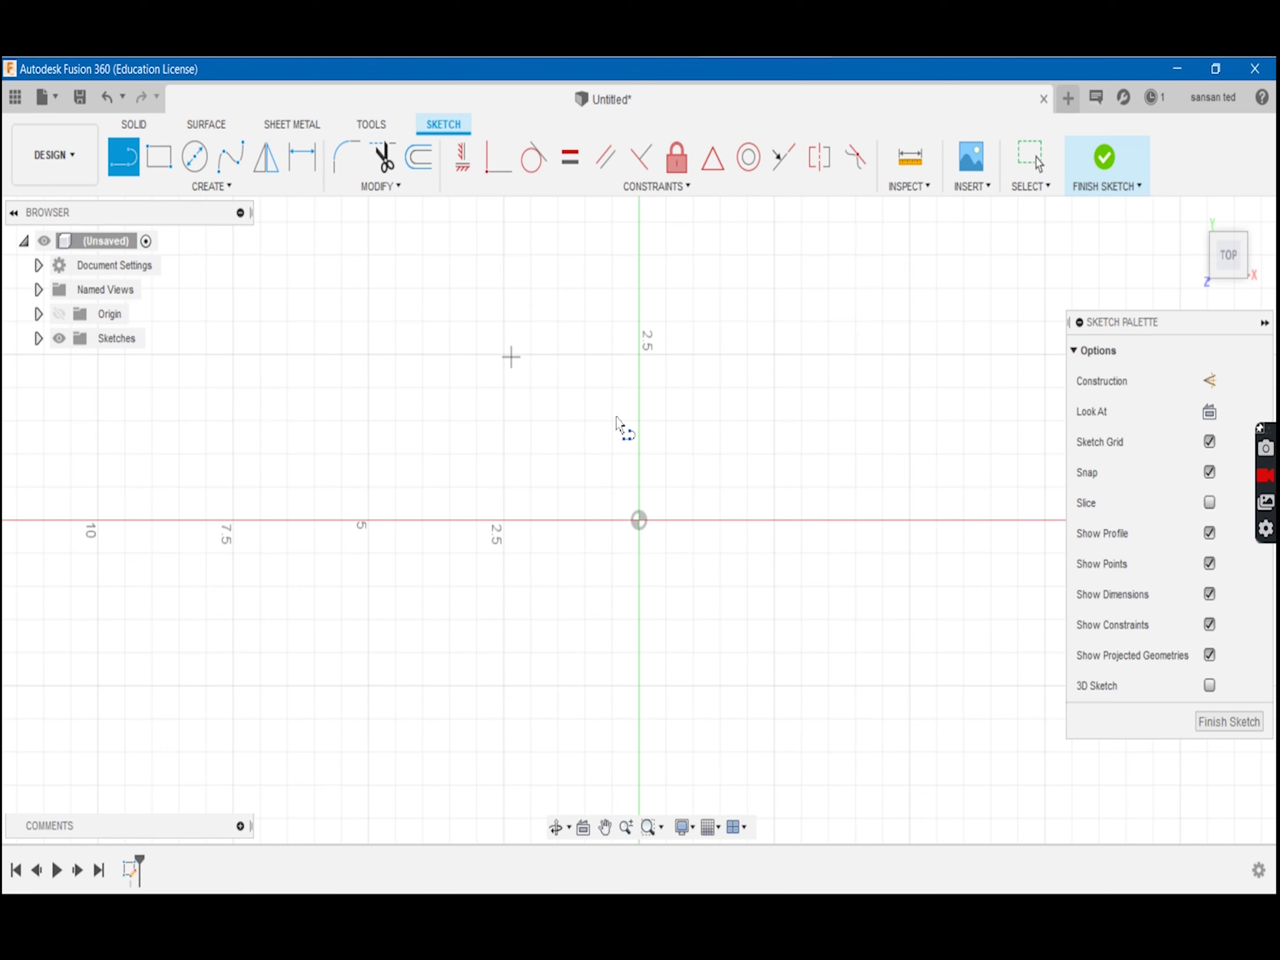
pyautogui.click(557, 419)
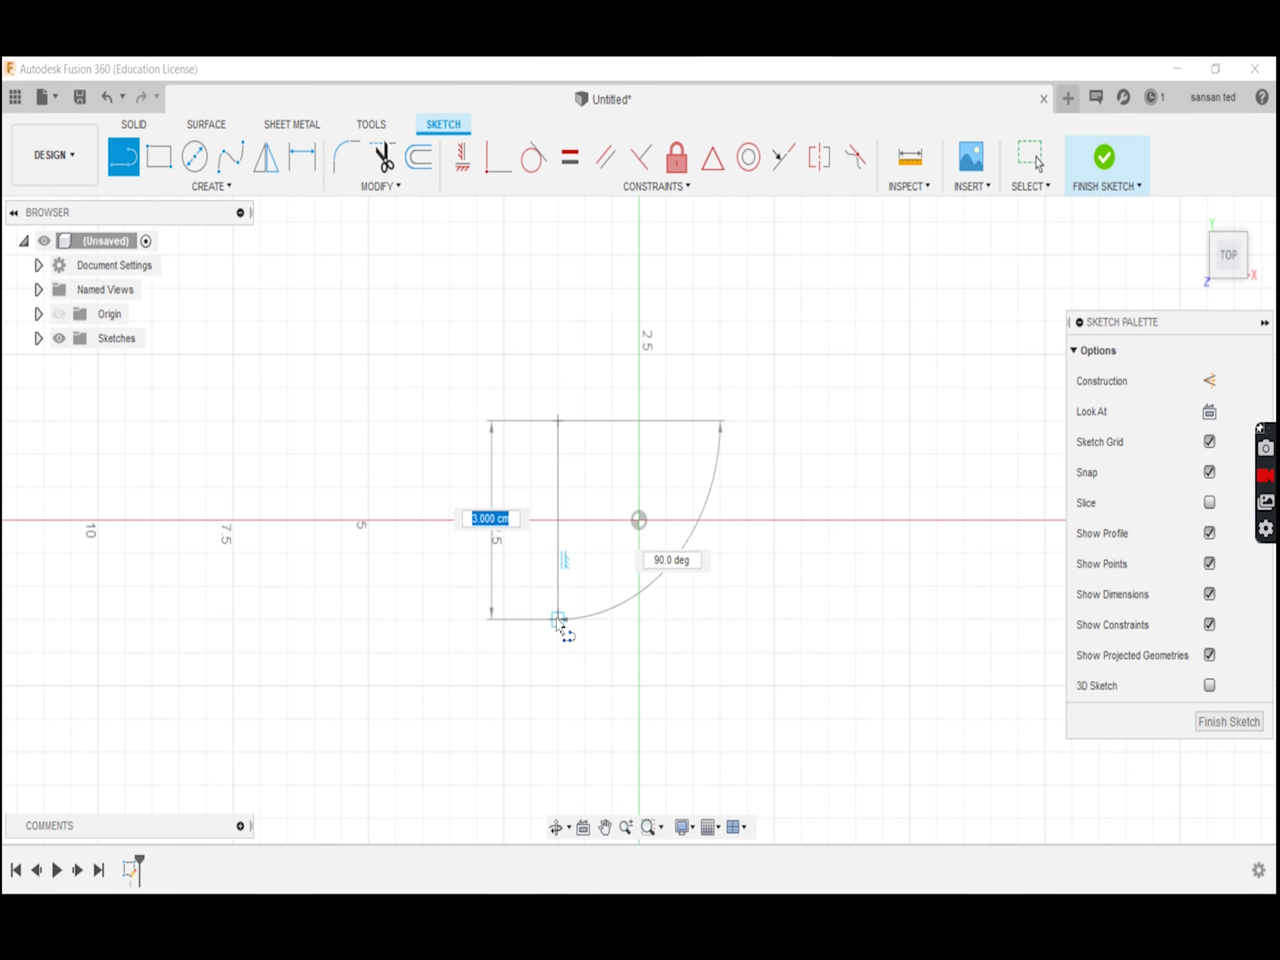
pyautogui.click(558, 619)
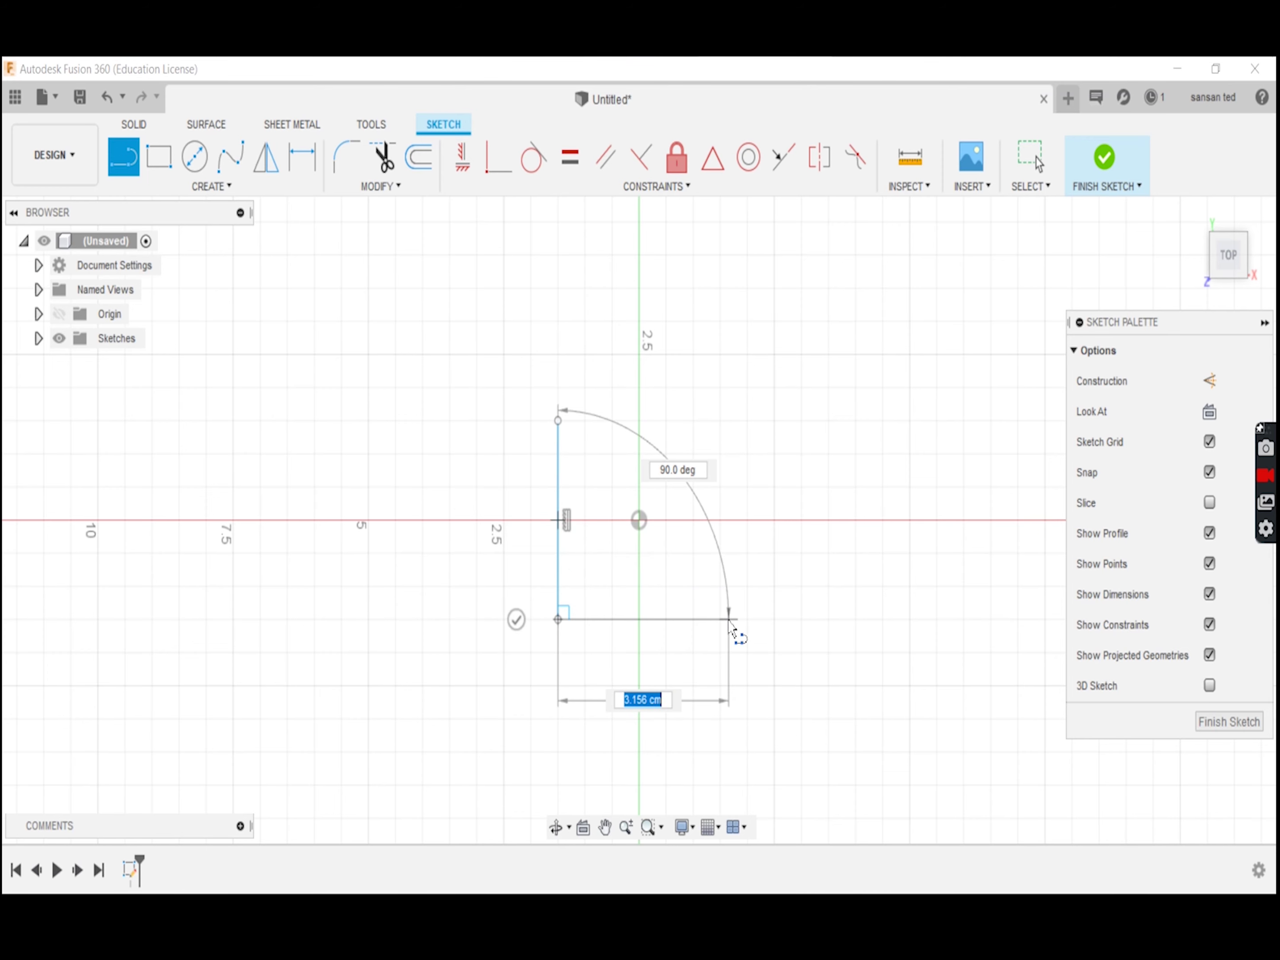
pyautogui.rightClick(720, 622)
pyautogui.click(634, 618)
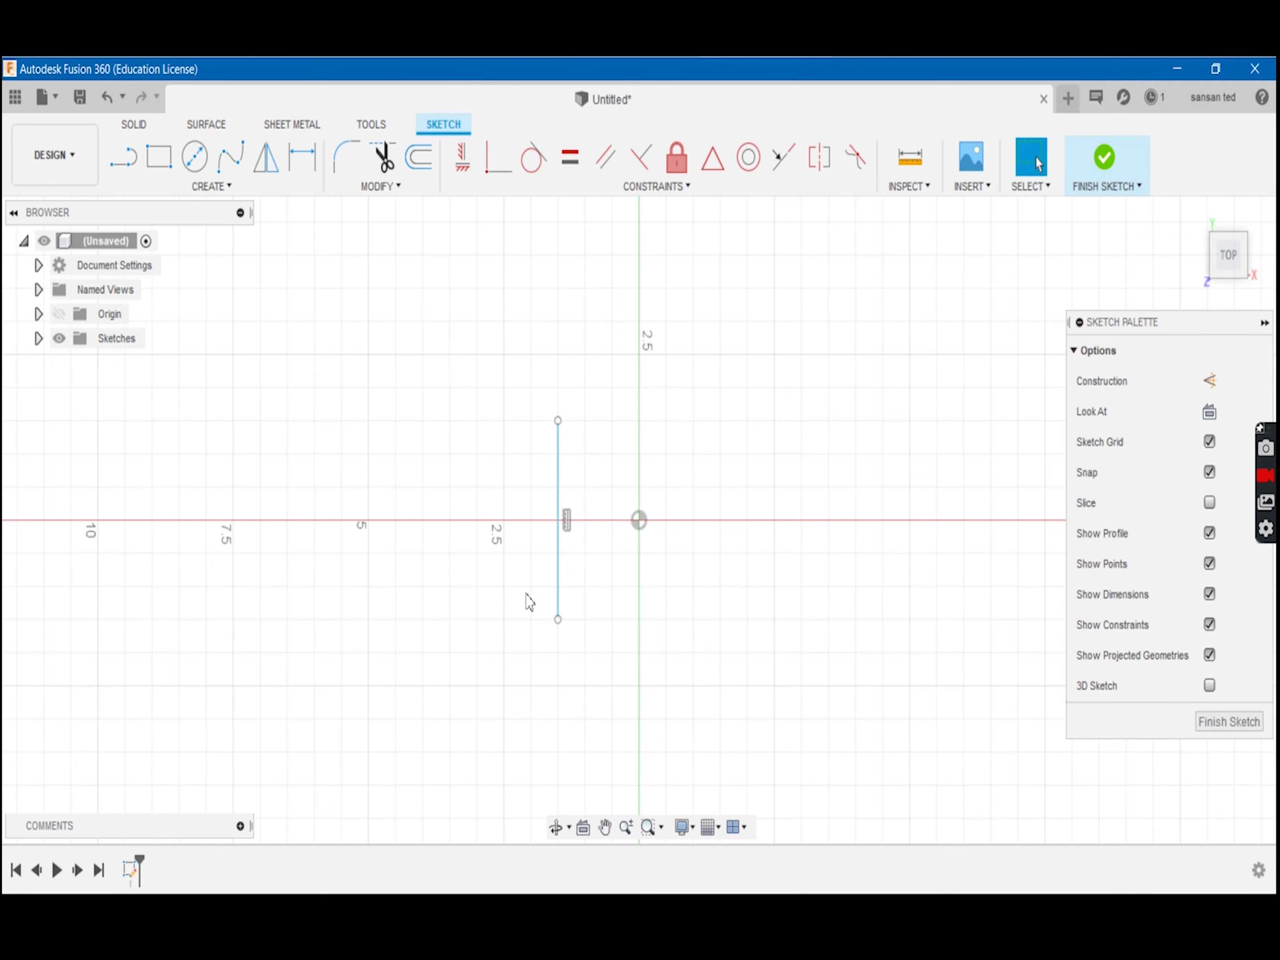
pyautogui.hotkey('ctrl', 'z')
# Draw a 4 cm by 4 cm rectangle enclosing the origin and finish the sketch
pyautogui.press('r')
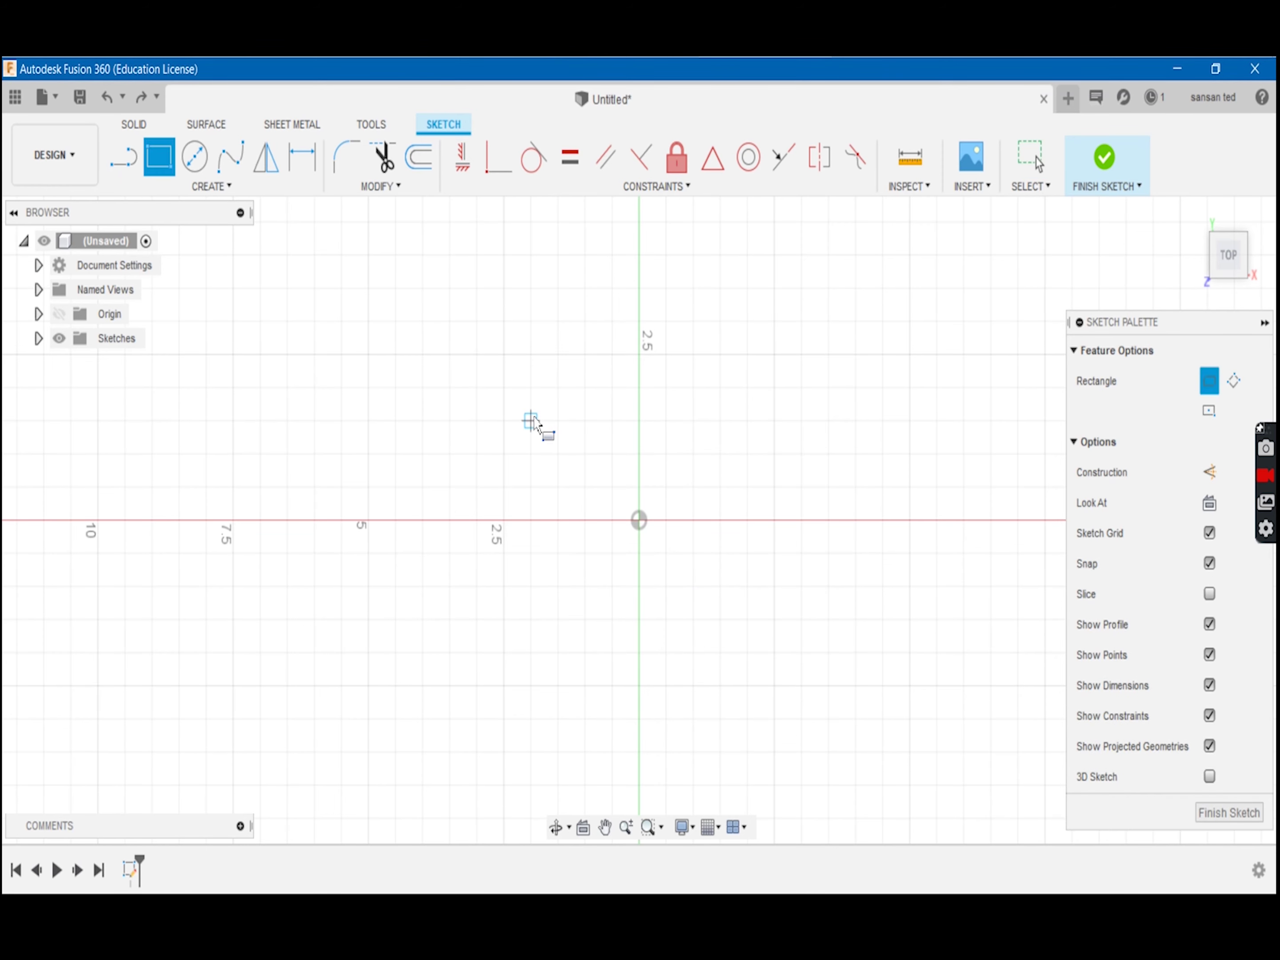
pyautogui.click(531, 420)
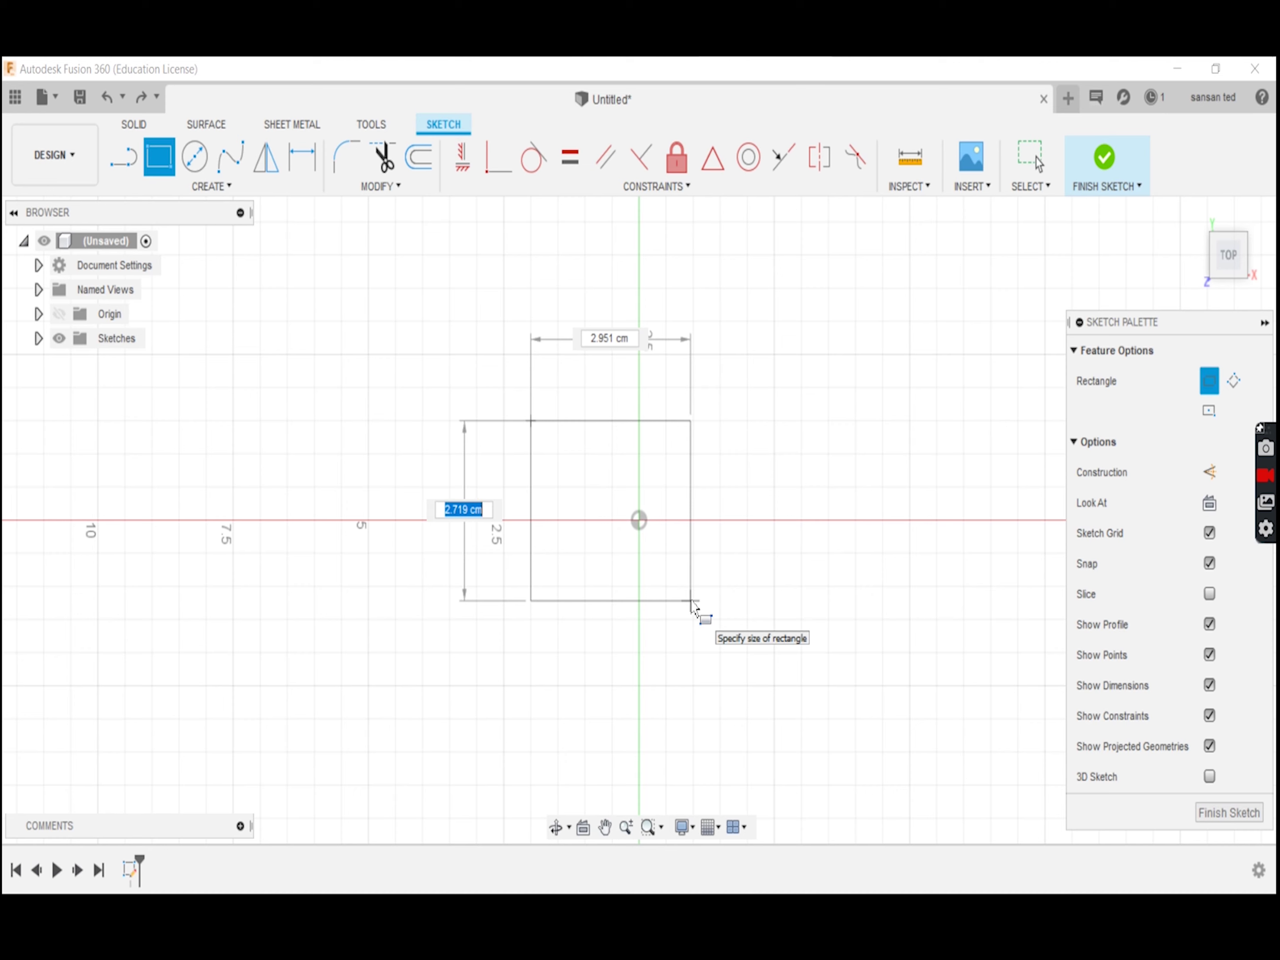
pyautogui.press('Tab')
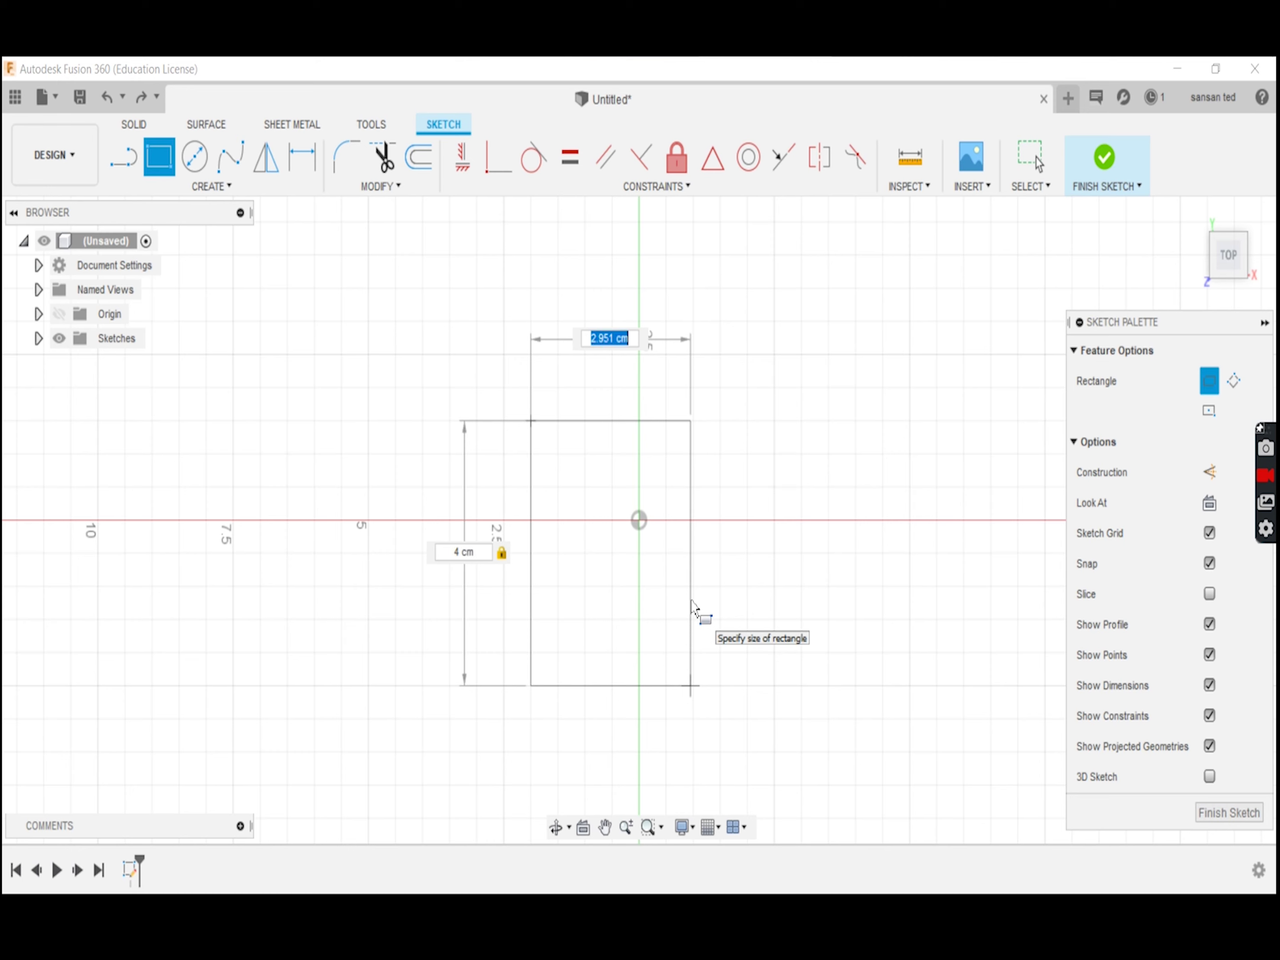
pyautogui.press('Tab')
pyautogui.press('Return')
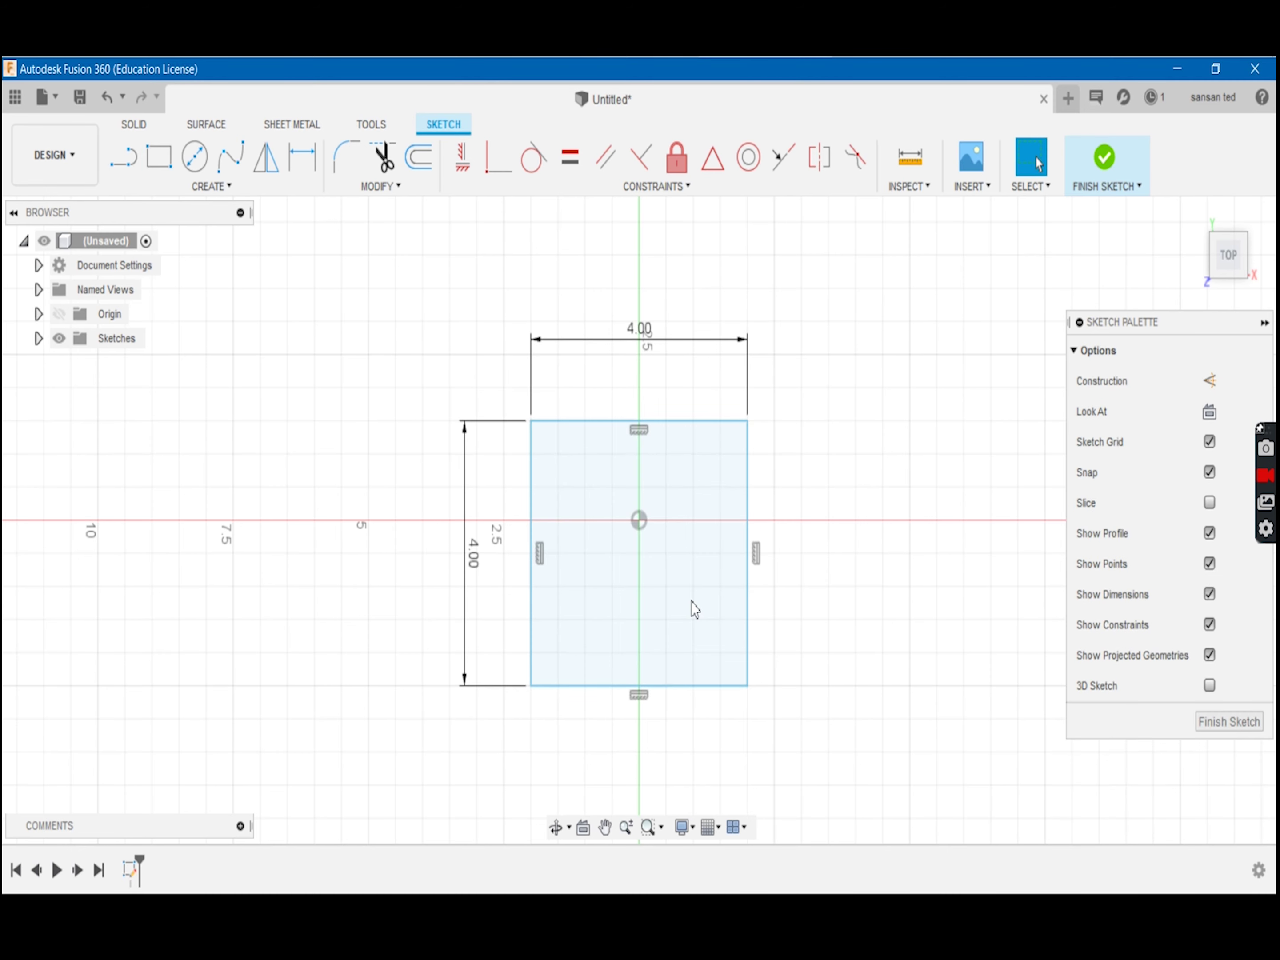
pyautogui.click(703, 663)
pyautogui.scroll(-1, 717, 645)
pyautogui.scroll(-1, 716, 645)
pyautogui.click(955, 573)
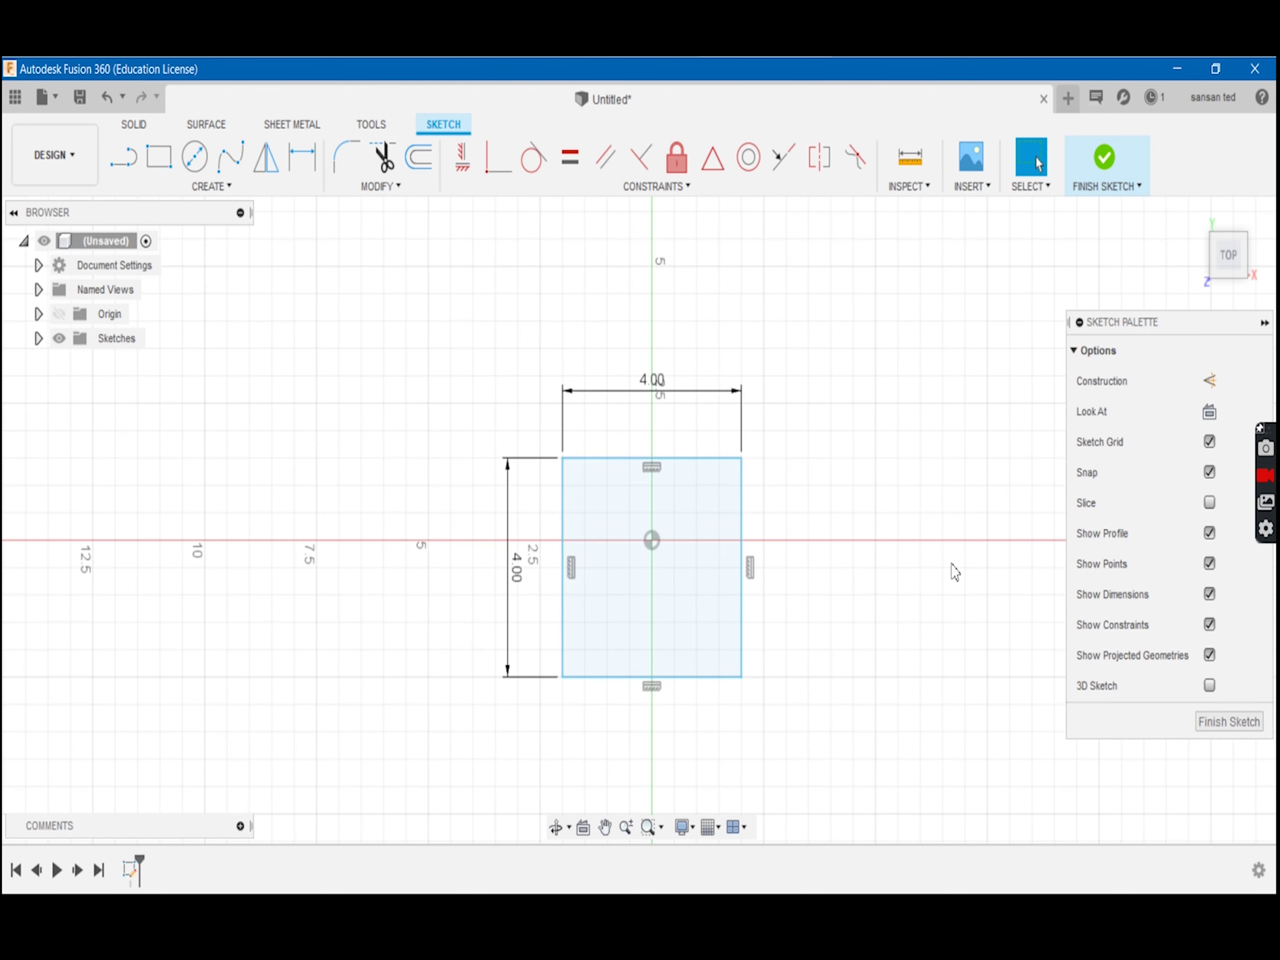
pyautogui.click(1112, 168)
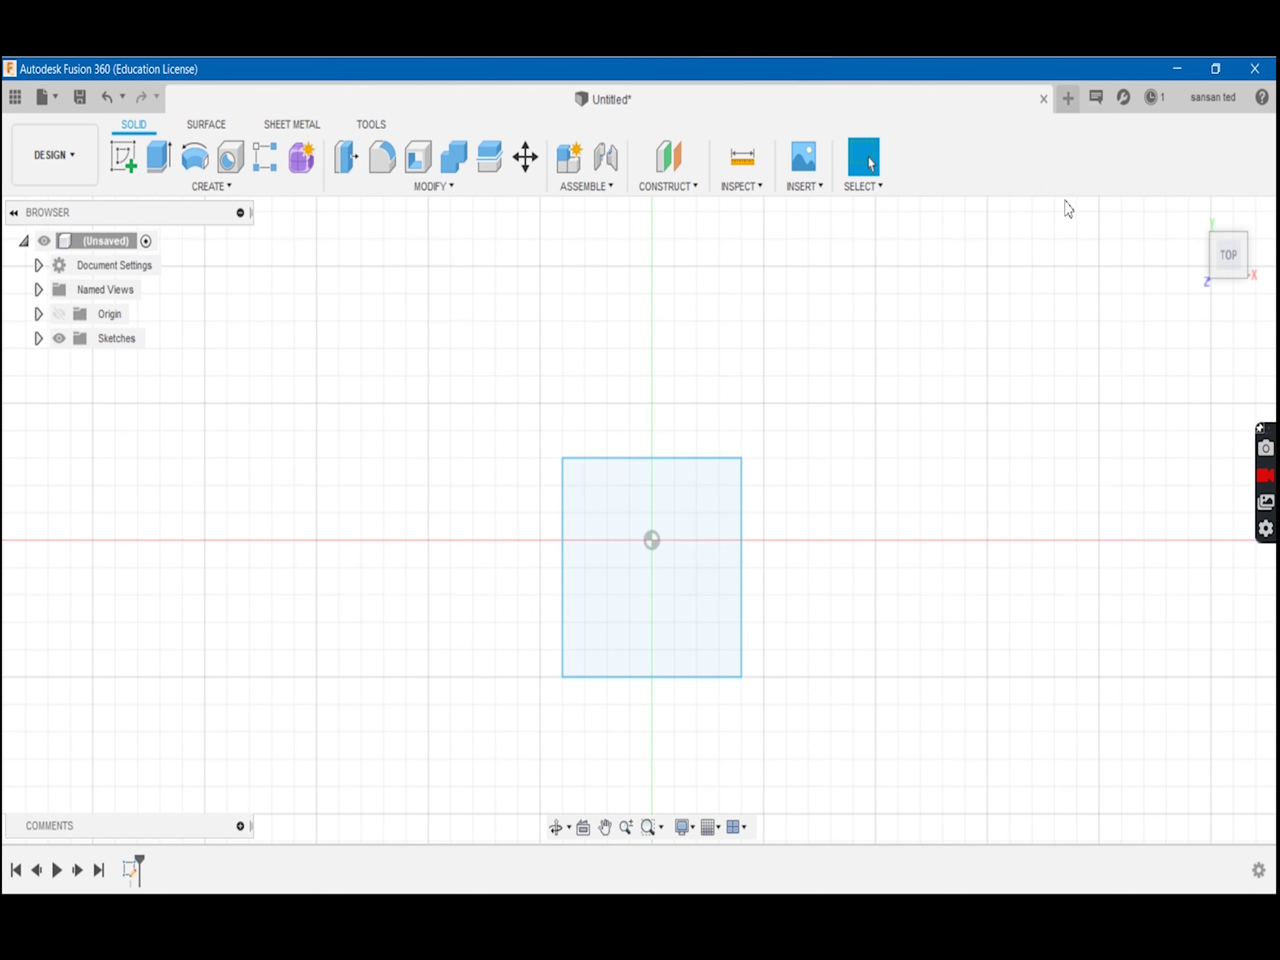
# Extrude the square profile upward 1 cm as a new body
pyautogui.moveTo(780, 444)
pyautogui.keyDown('shift'); pyautogui.mouseDown(button='middle')
pyautogui.moveTo(976, 359)
pyautogui.moveTo(913, 424)
pyautogui.mouseUp(button='middle'); pyautogui.keyUp('shift')
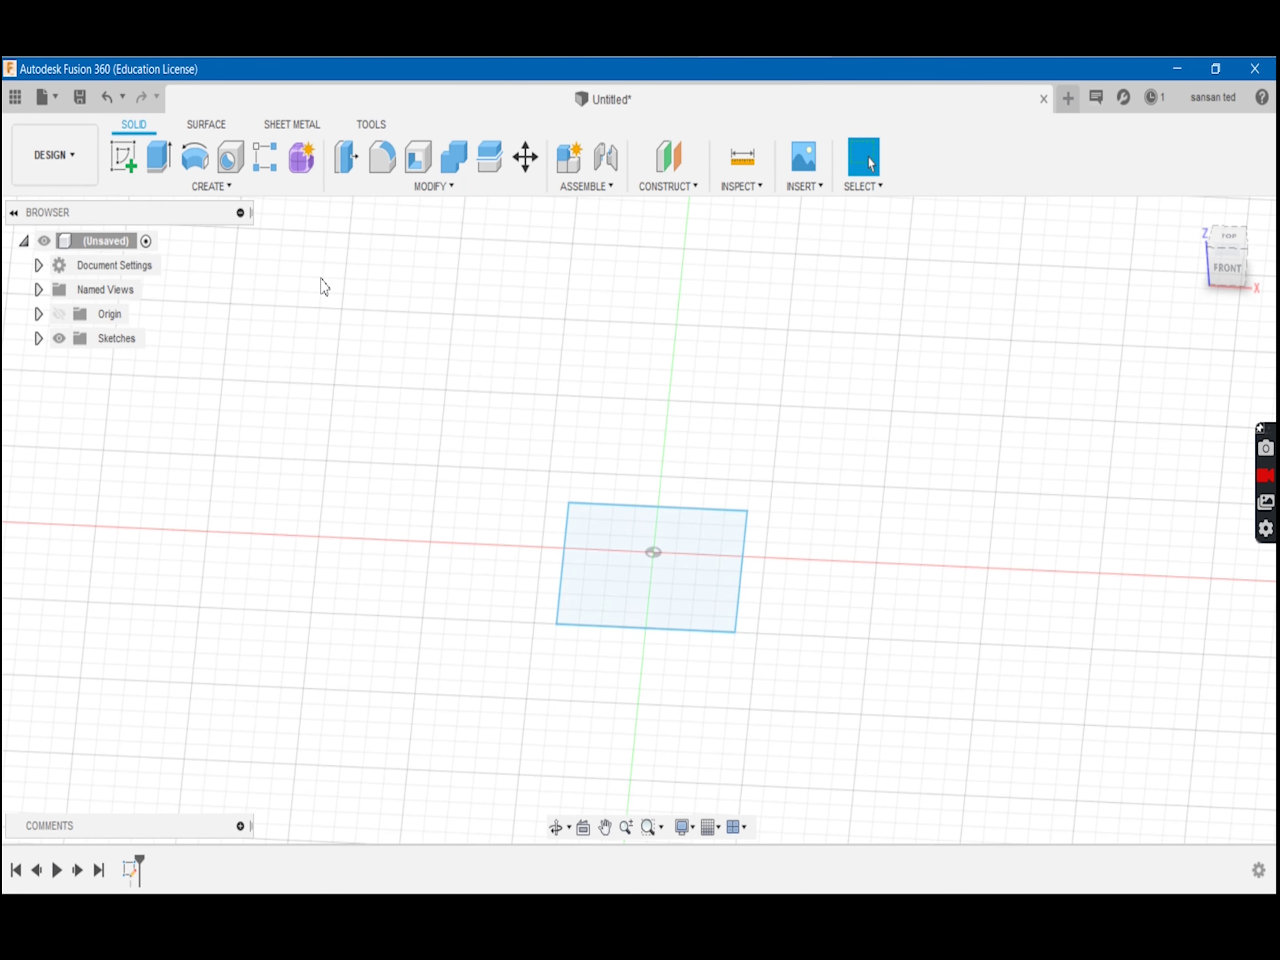
pyautogui.click(159, 156)
pyautogui.moveTo(652, 537); pyautogui.dragTo(658, 504)
pyautogui.keyDown('shift'); pyautogui.moveTo(661, 516); pyautogui.dragTo(443, 513, button='middle'); pyautogui.keyUp('shift')
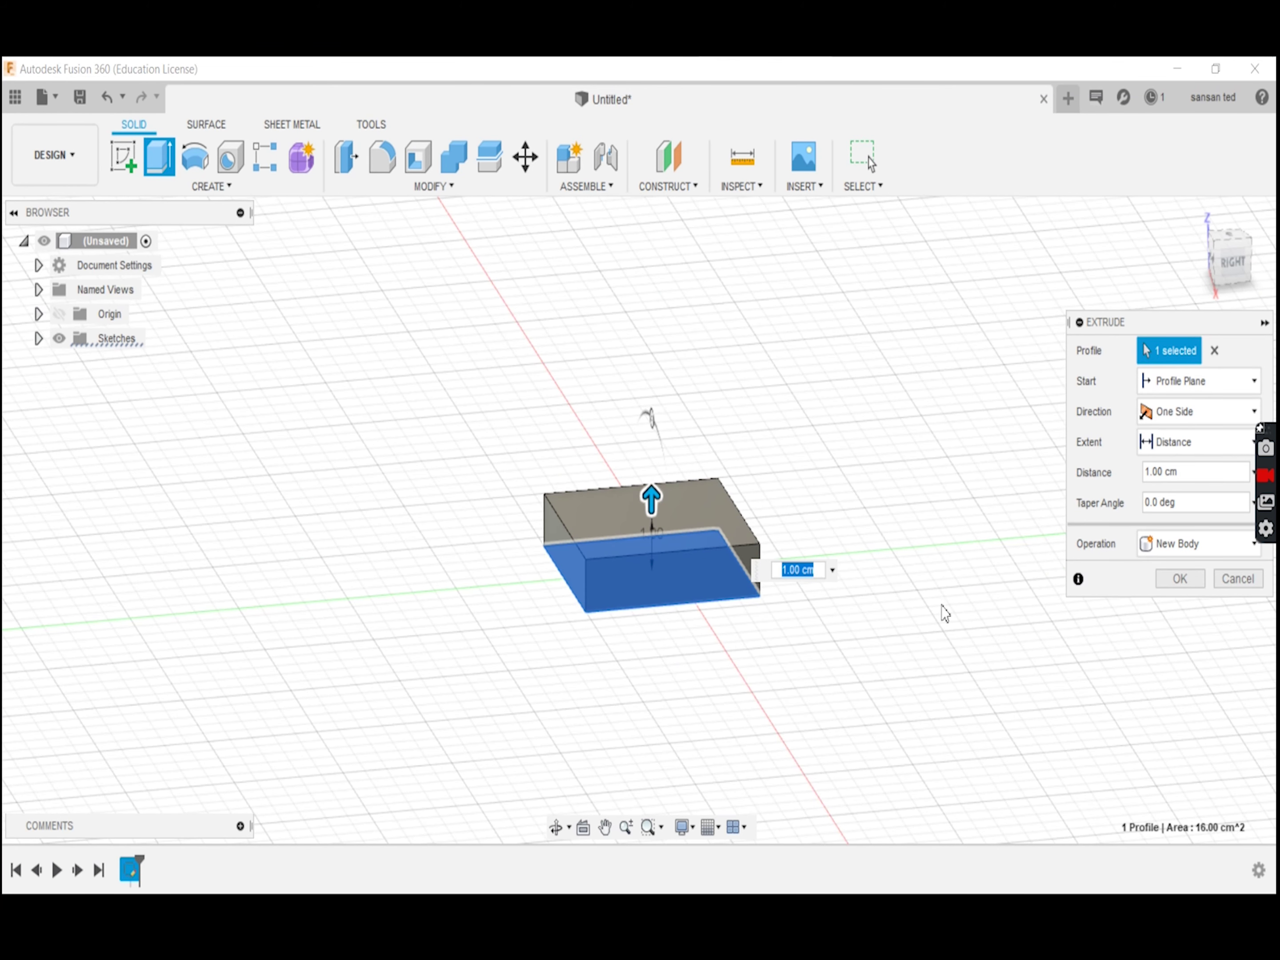
pyautogui.click(1170, 584)
# Start a sketch on the block's top face and draw two full-height vertical lines at 0.5 cm spacing from the left edge
pyautogui.click(124, 157)
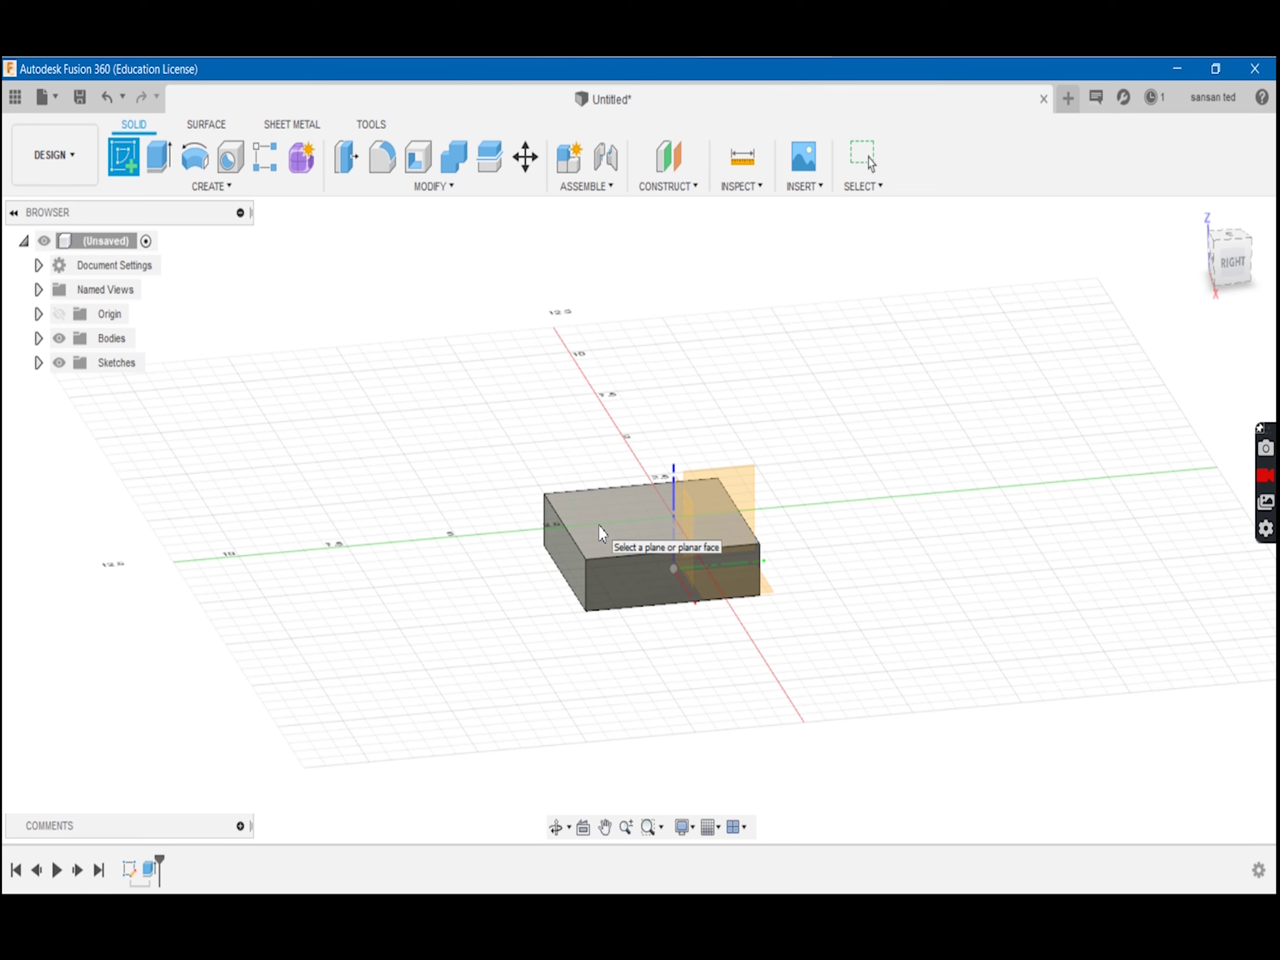
pyautogui.click(599, 524)
pyautogui.click(123, 156)
pyautogui.click(568, 342)
pyautogui.click(569, 563)
pyautogui.click(591, 563)
pyautogui.click(591, 344)
# Draw seven full-width horizontal lines across the top face, evenly spaced 0.5 cm apart
pyautogui.click(546, 370)
pyautogui.click(726, 371)
pyautogui.click(546, 398)
pyautogui.click(725, 398)
pyautogui.click(545, 425)
pyautogui.click(726, 425)
pyautogui.click(546, 453)
pyautogui.click(726, 453)
pyautogui.click(546, 480)
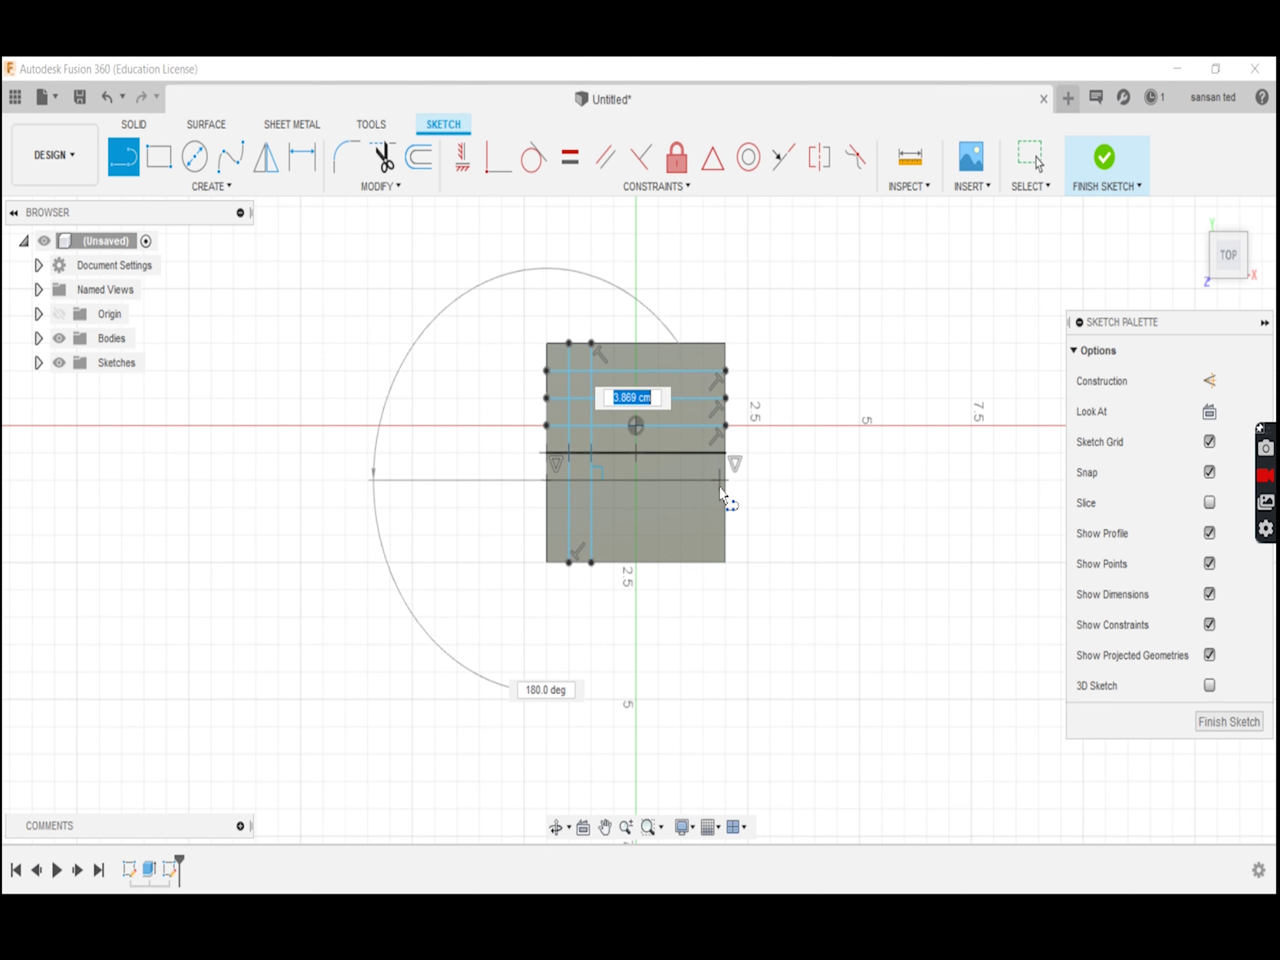
pyautogui.click(725, 480)
pyautogui.click(546, 508)
pyautogui.click(726, 507)
pyautogui.click(546, 535)
pyautogui.click(726, 534)
# Draw the remaining five full-height vertical lines at 0.5 cm spacing to complete the grid on the top face
pyautogui.click(613, 563)
pyautogui.click(614, 343)
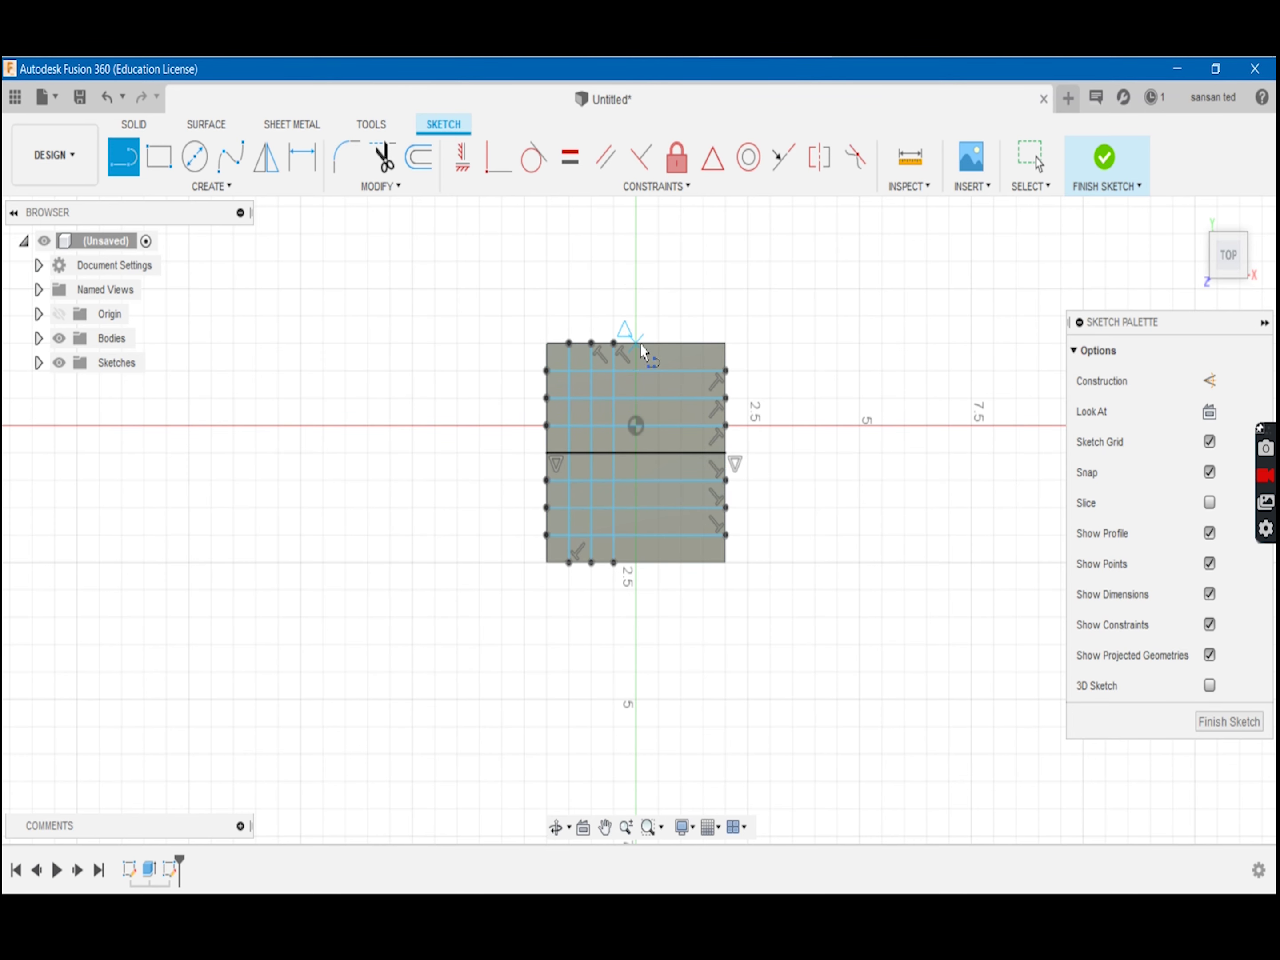
pyautogui.click(636, 344)
pyautogui.click(636, 563)
pyautogui.click(658, 344)
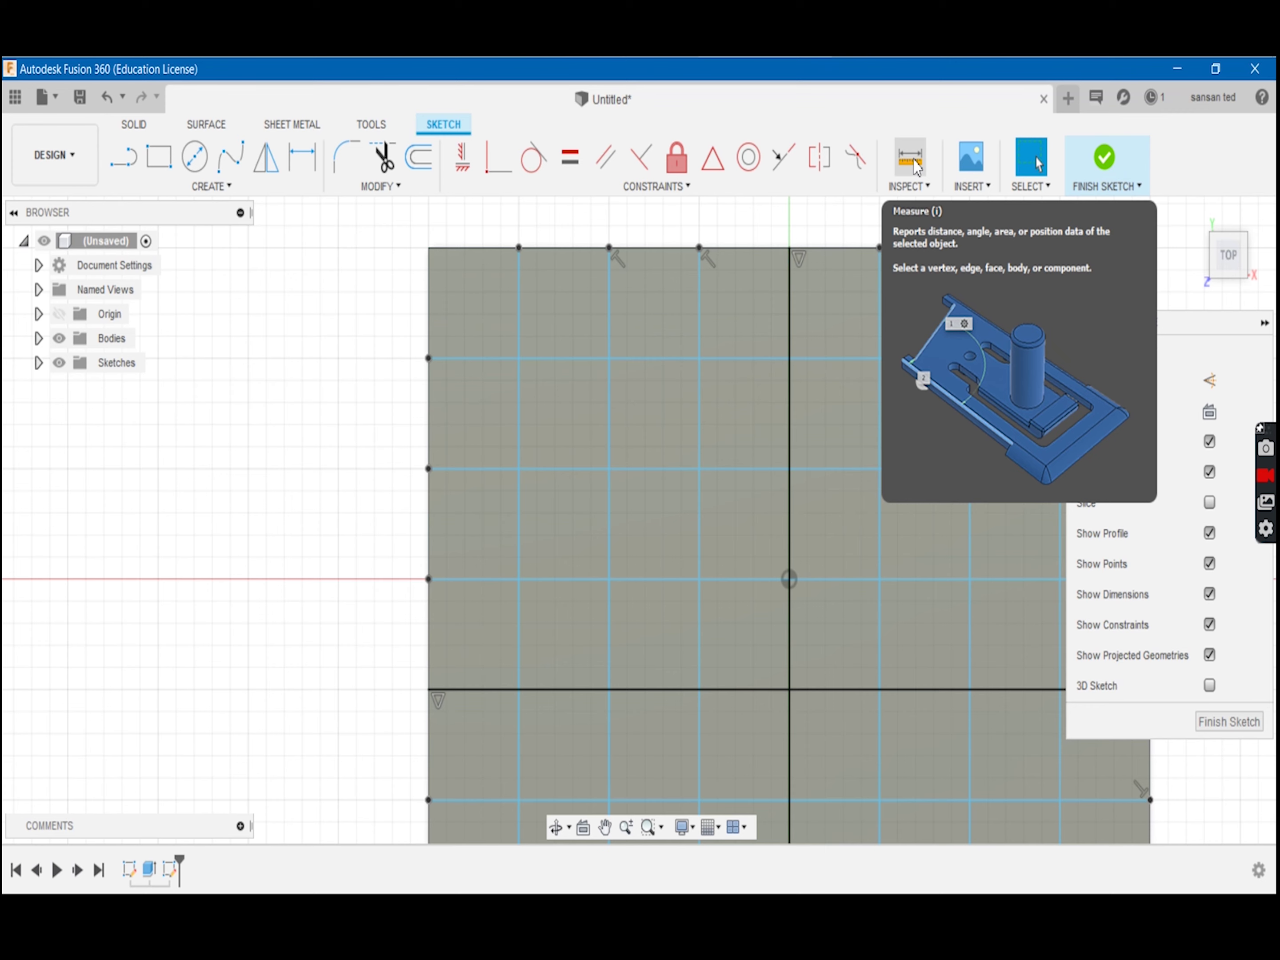
# Measure the distance between the two uppermost horizontal grid lines
pyautogui.click(915, 167)
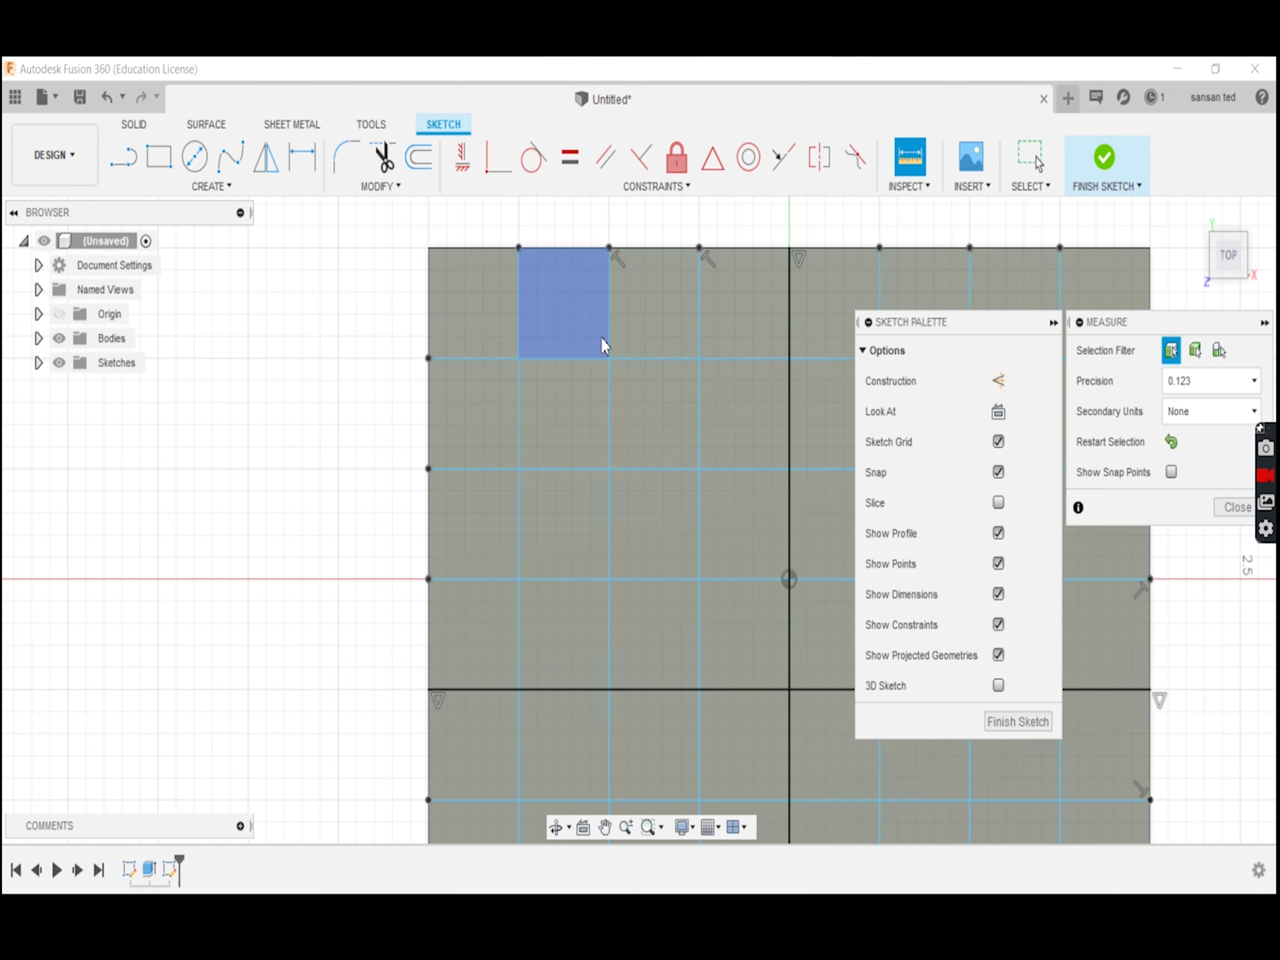
pyautogui.click(518, 360)
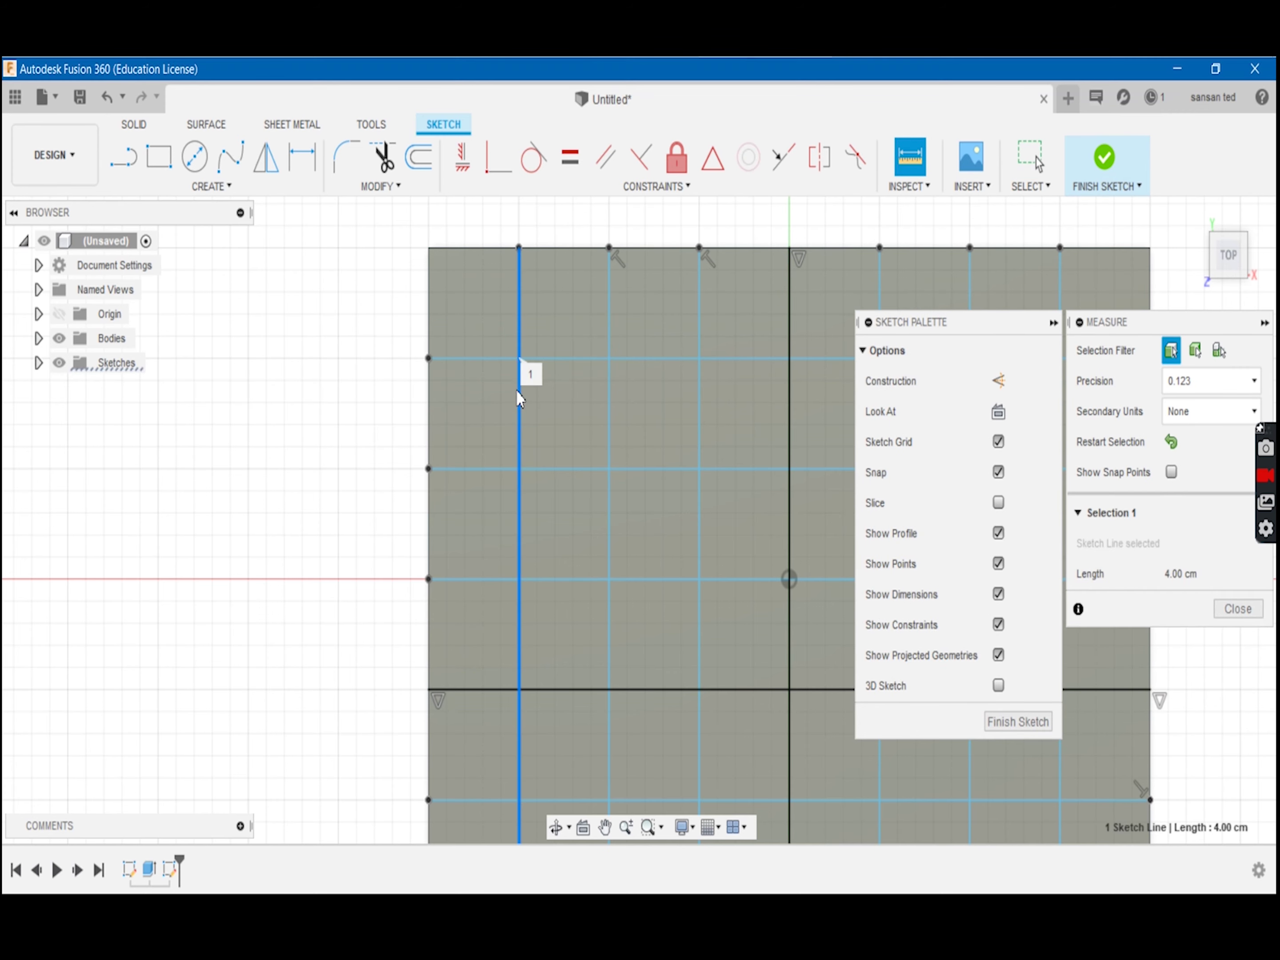
pyautogui.click(517, 468)
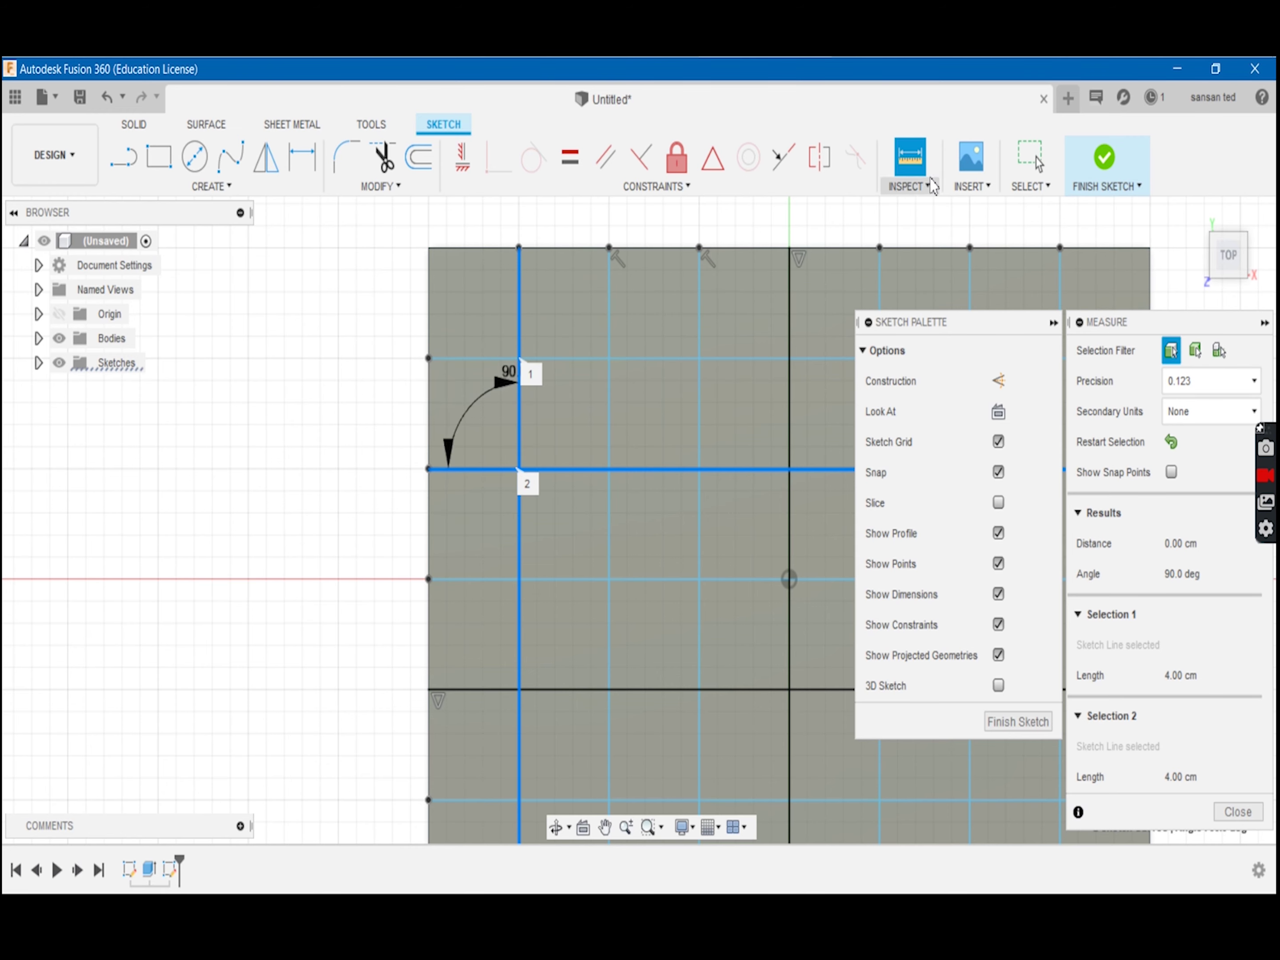
pyautogui.click(914, 166)
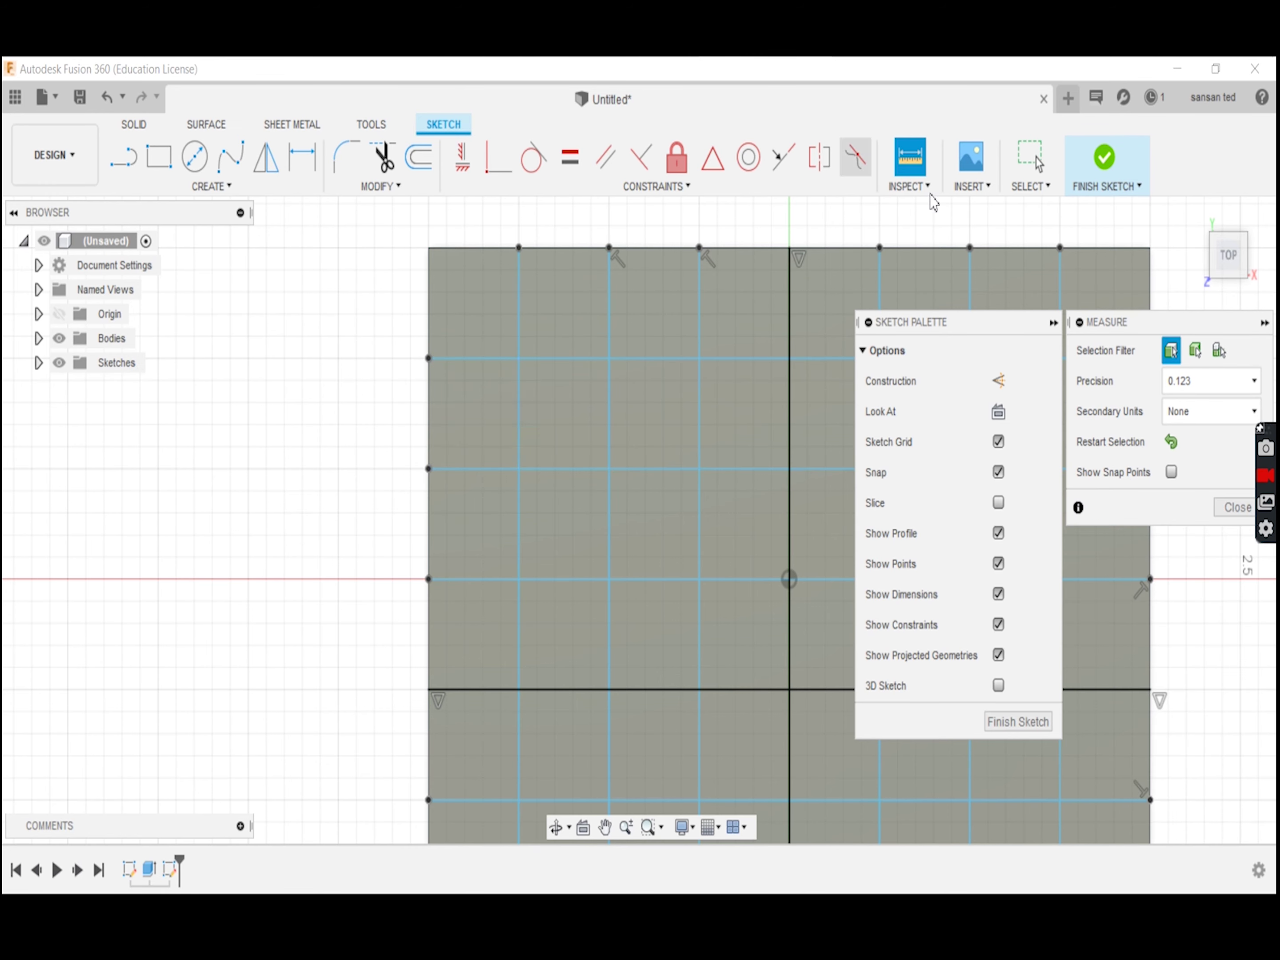
pyautogui.click(566, 358)
pyautogui.click(561, 469)
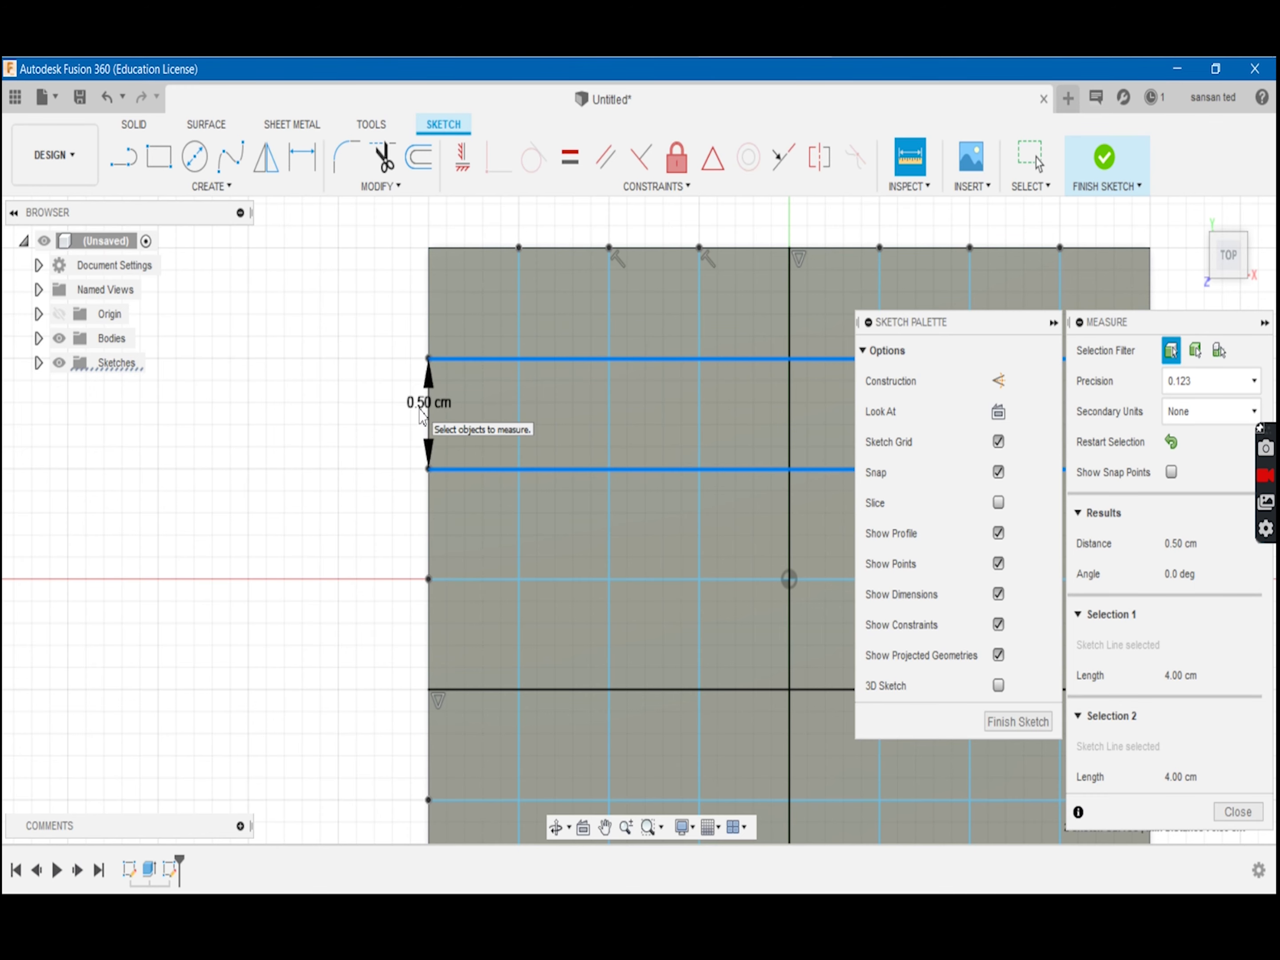
pyautogui.scroll(3, 451, 420)
pyautogui.moveTo(440, 424)
pyautogui.mouseDown(button='middle')
pyautogui.moveTo(560, 426)
pyautogui.moveTo(357, 438)
pyautogui.mouseUp(button='middle')
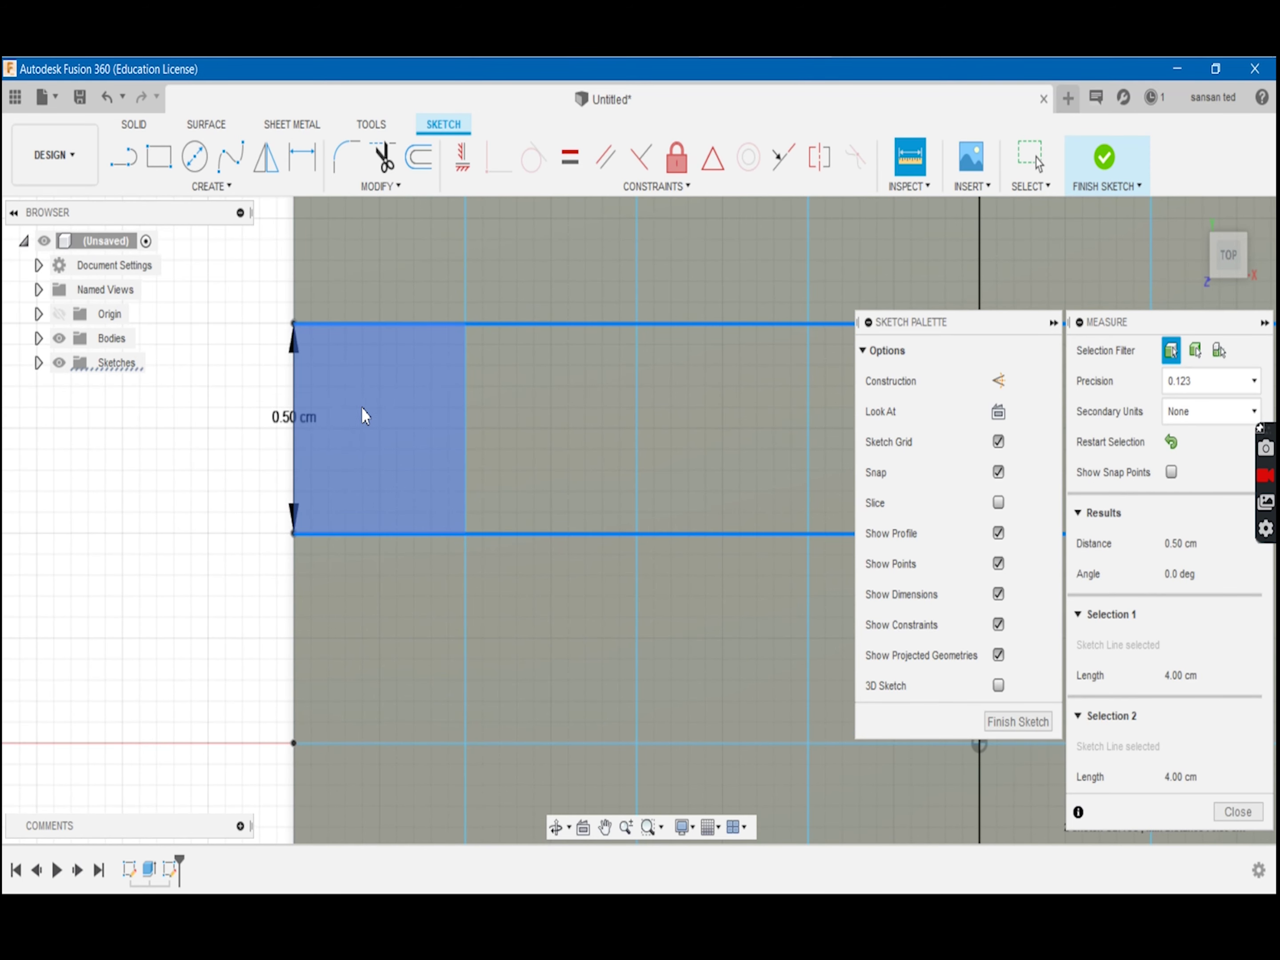
pyautogui.scroll(-4, 563, 360)
pyautogui.moveTo(563, 360); pyautogui.dragTo(493, 372, button='middle')
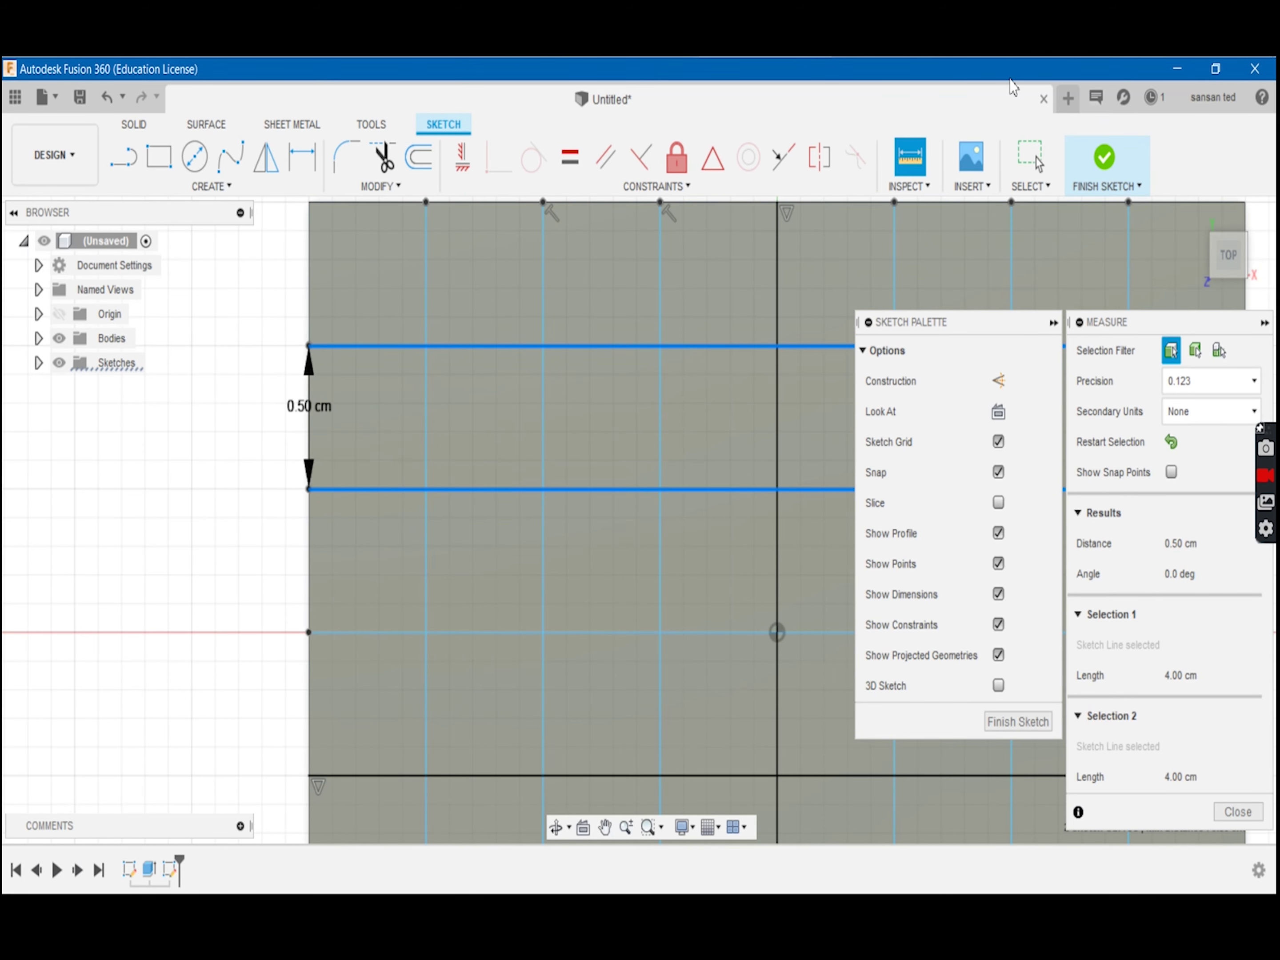
# Shift the uppermost horizontal and leftmost vertical grid lines outward, each to about 0.606 cm from its neighbouring line
pyautogui.click(1030, 155)
pyautogui.moveTo(369, 347); pyautogui.dragTo(380, 313)
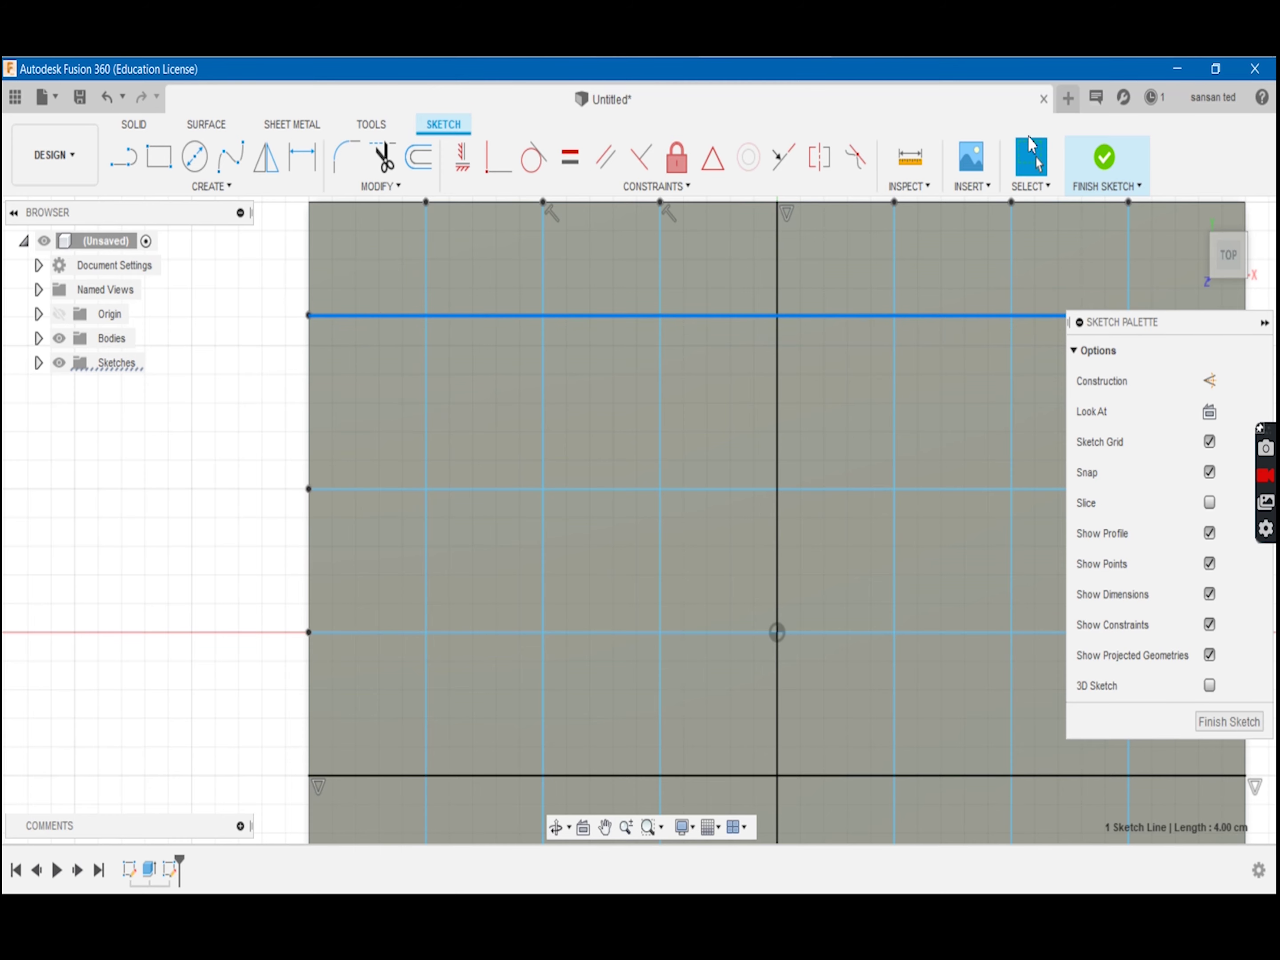
pyautogui.click(911, 157)
pyautogui.click(426, 394)
pyautogui.click(543, 383)
pyautogui.moveTo(511, 215); pyautogui.dragTo(498, 325, button='middle')
pyautogui.scroll(-1, 499, 325)
pyautogui.click(1030, 156)
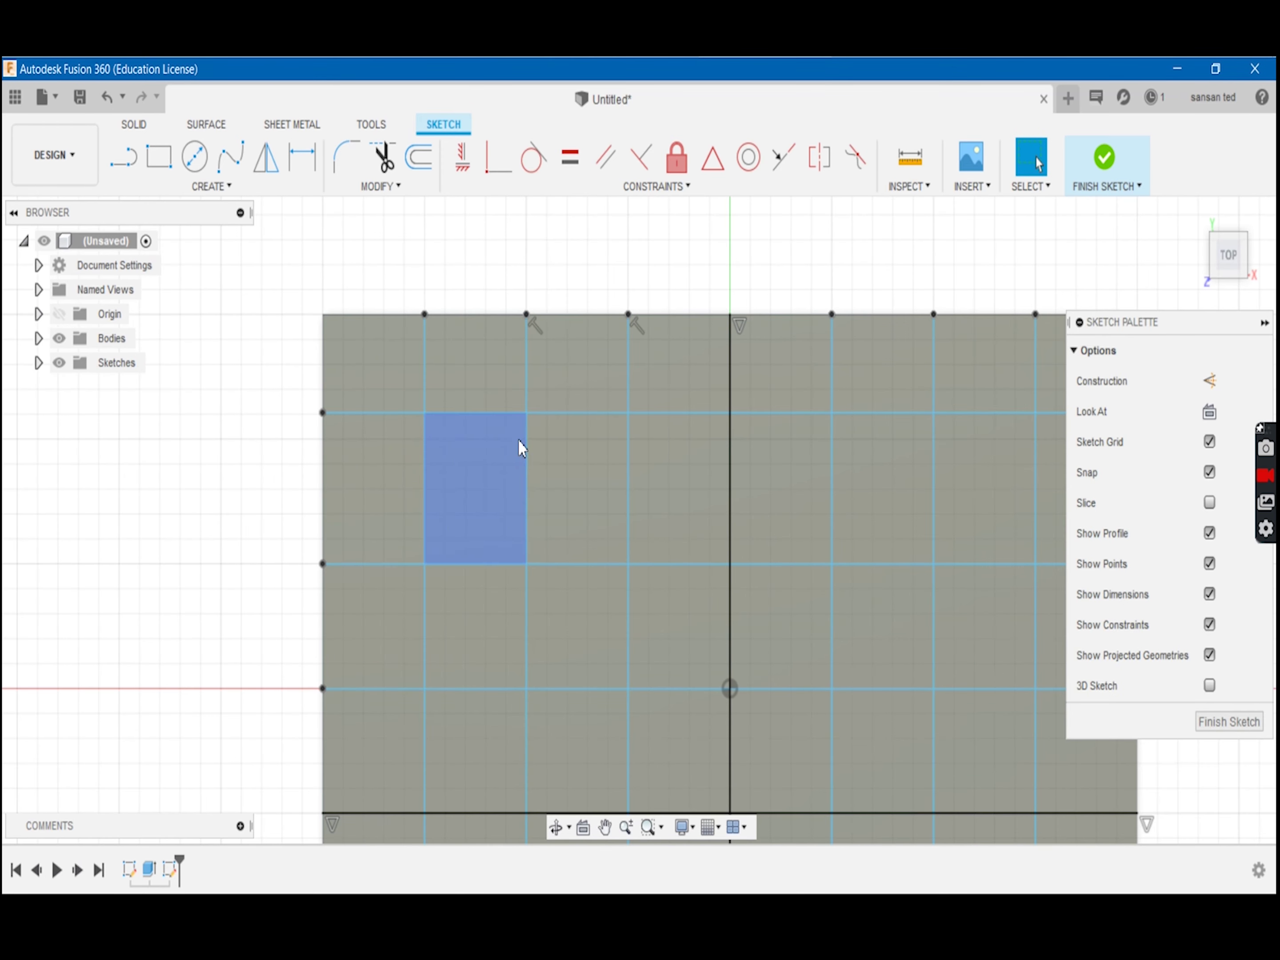
pyautogui.moveTo(417, 458)
pyautogui.mouseDown()
pyautogui.moveTo(388, 462)
pyautogui.moveTo(403, 460)
pyautogui.mouseUp()
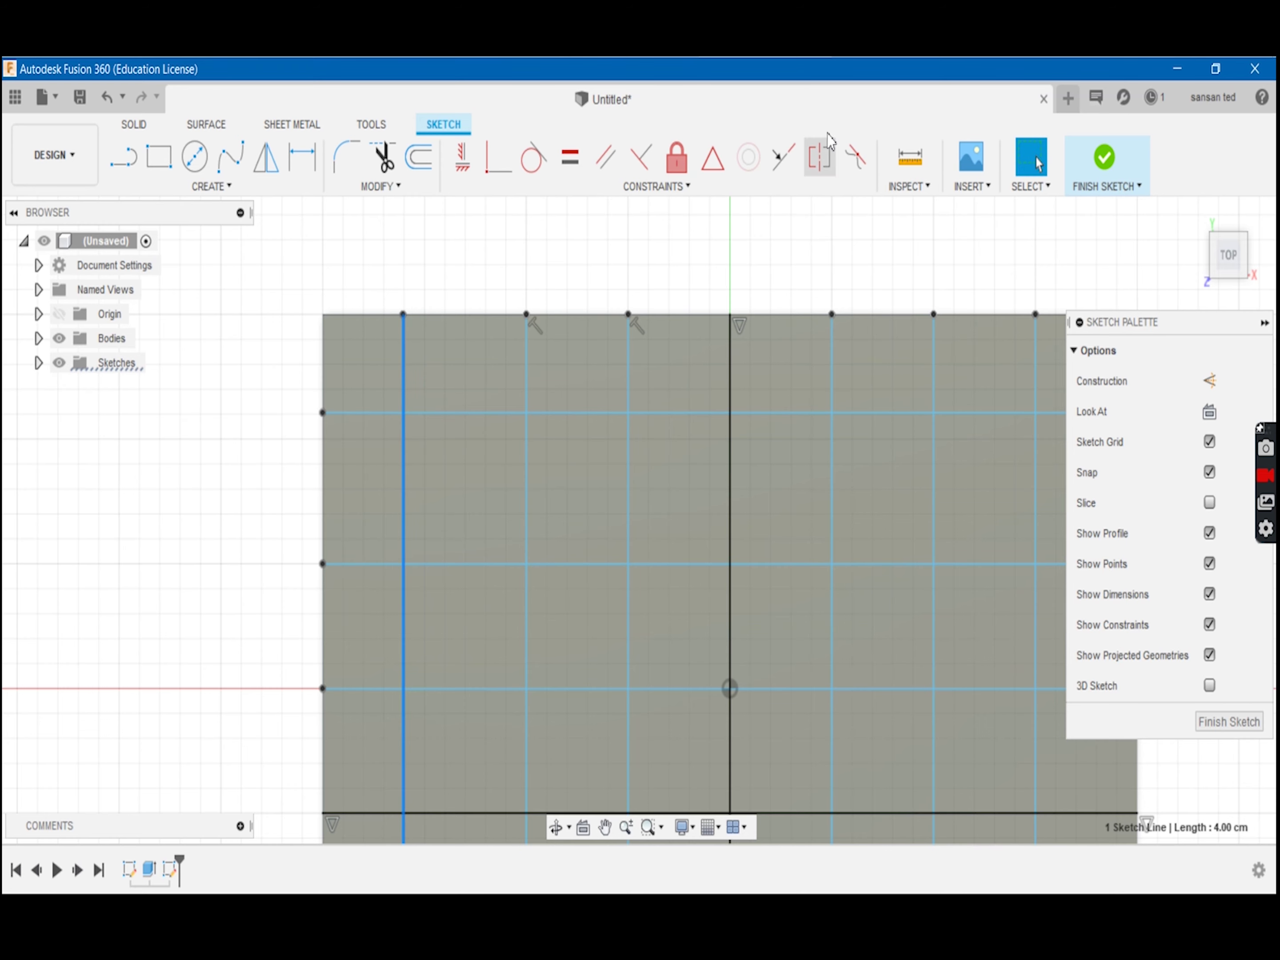
# Measure the distance between the two leftmost vertical grid lines and inspect it at the block's lower edge
pyautogui.click(910, 160)
pyautogui.click(401, 447)
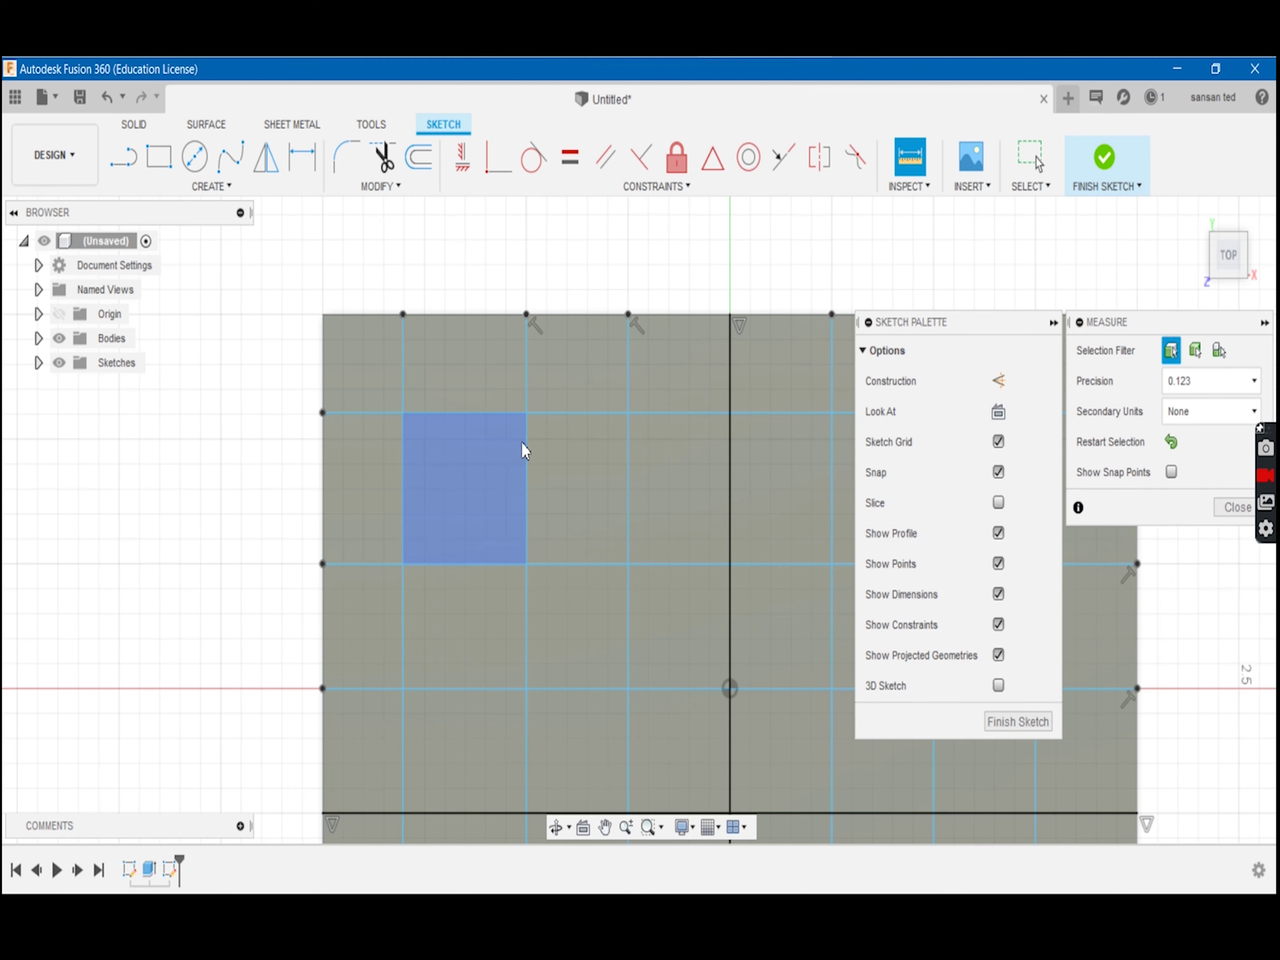
pyautogui.click(526, 455)
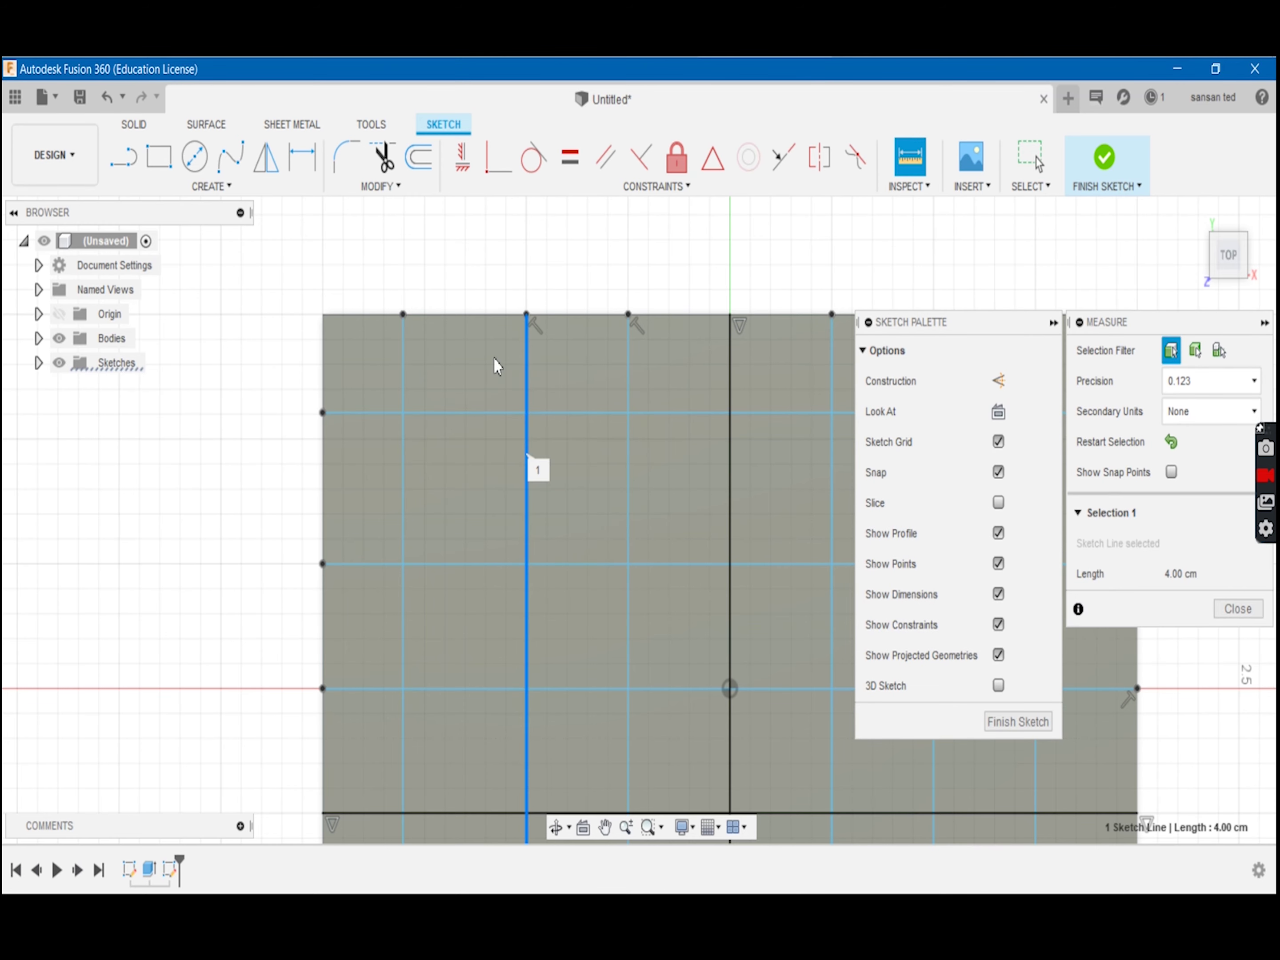
pyautogui.click(401, 469)
pyautogui.scroll(-2, 588, 408)
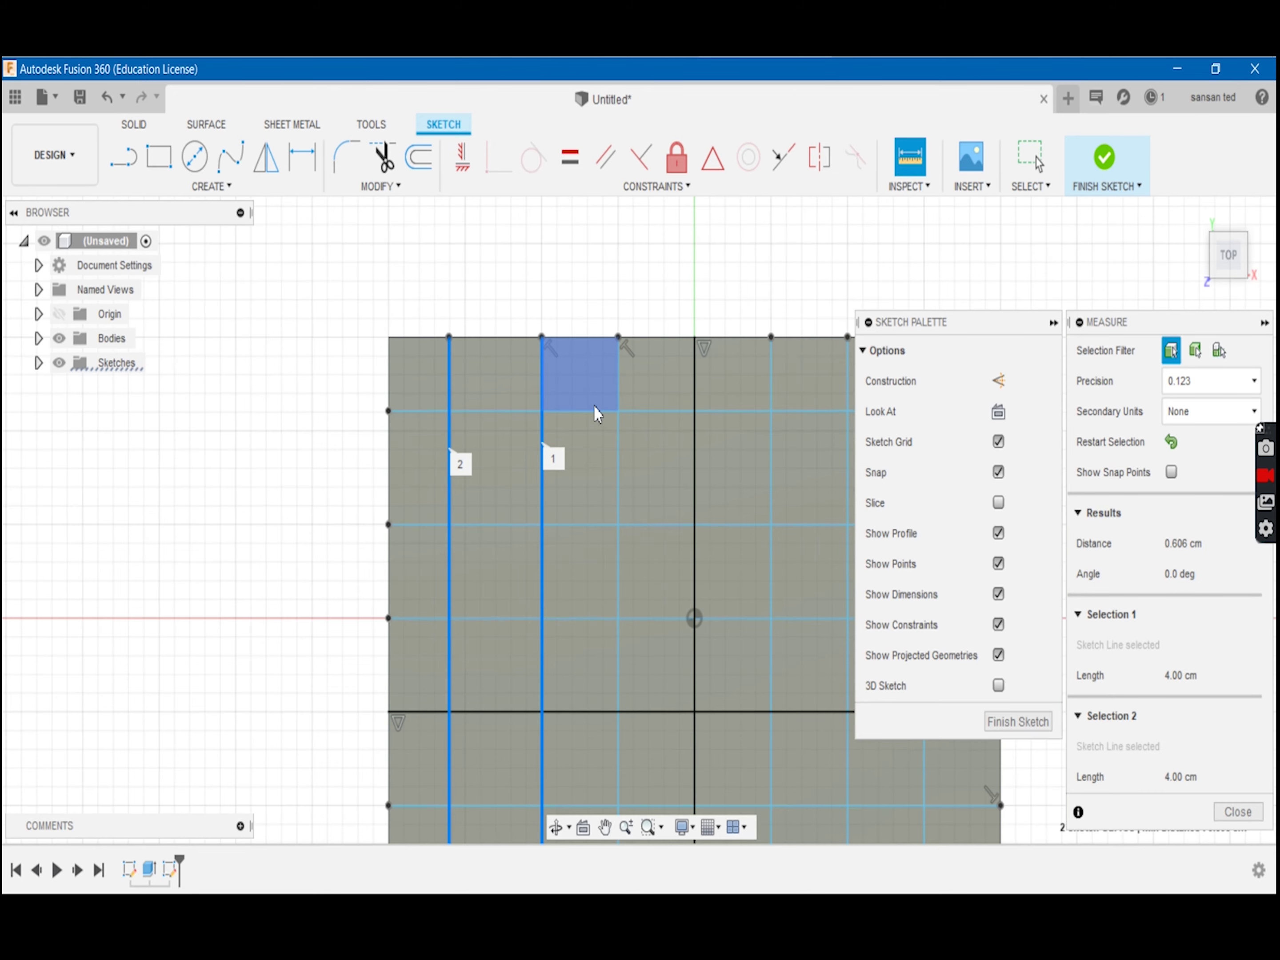
pyautogui.scroll(-3, 595, 406)
pyautogui.moveTo(594, 684); pyautogui.dragTo(623, 575, button='middle')
pyautogui.scroll(3, 603, 567)
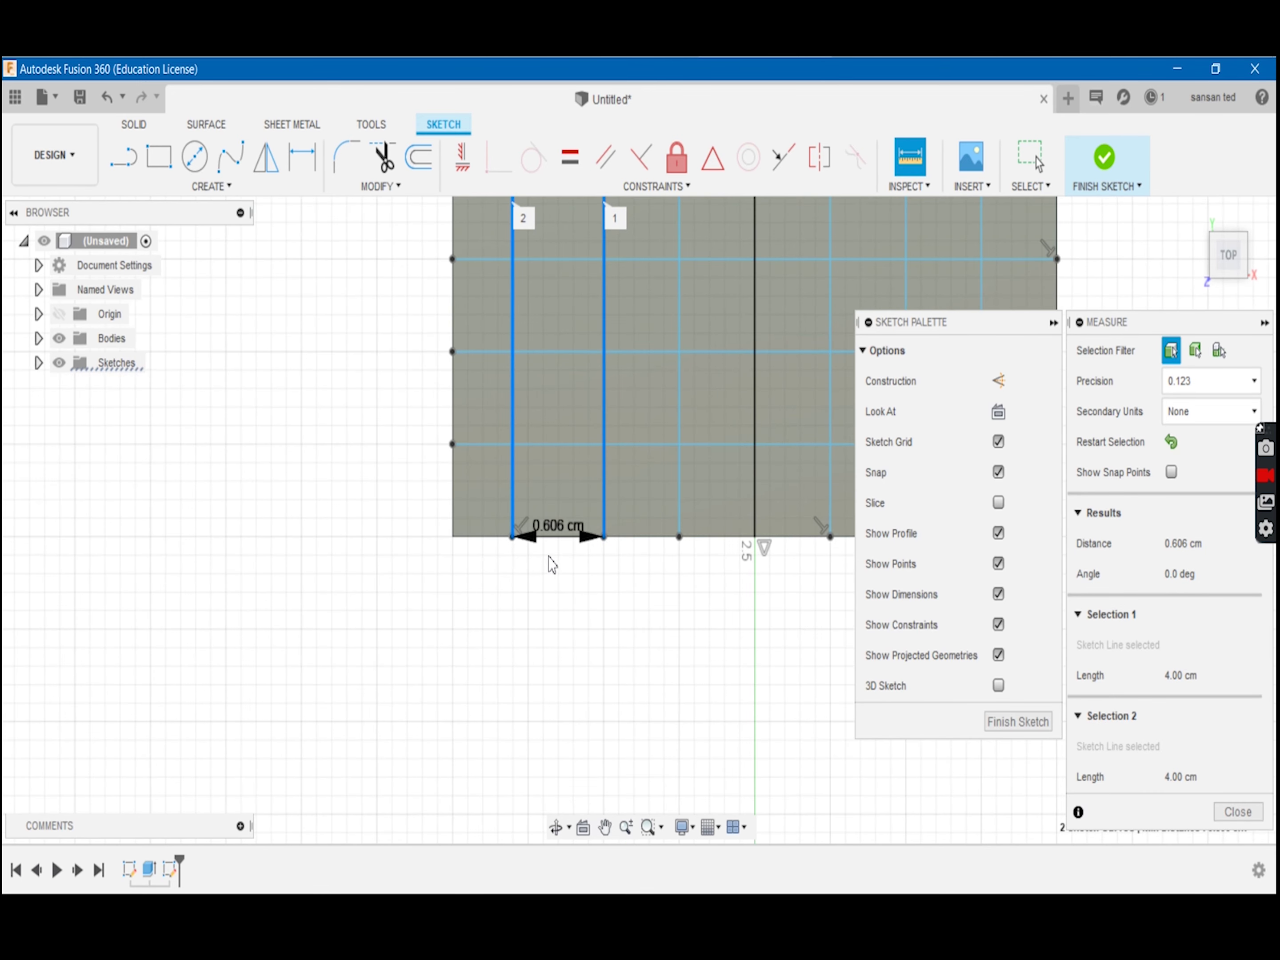
pyautogui.scroll(2, 552, 564)
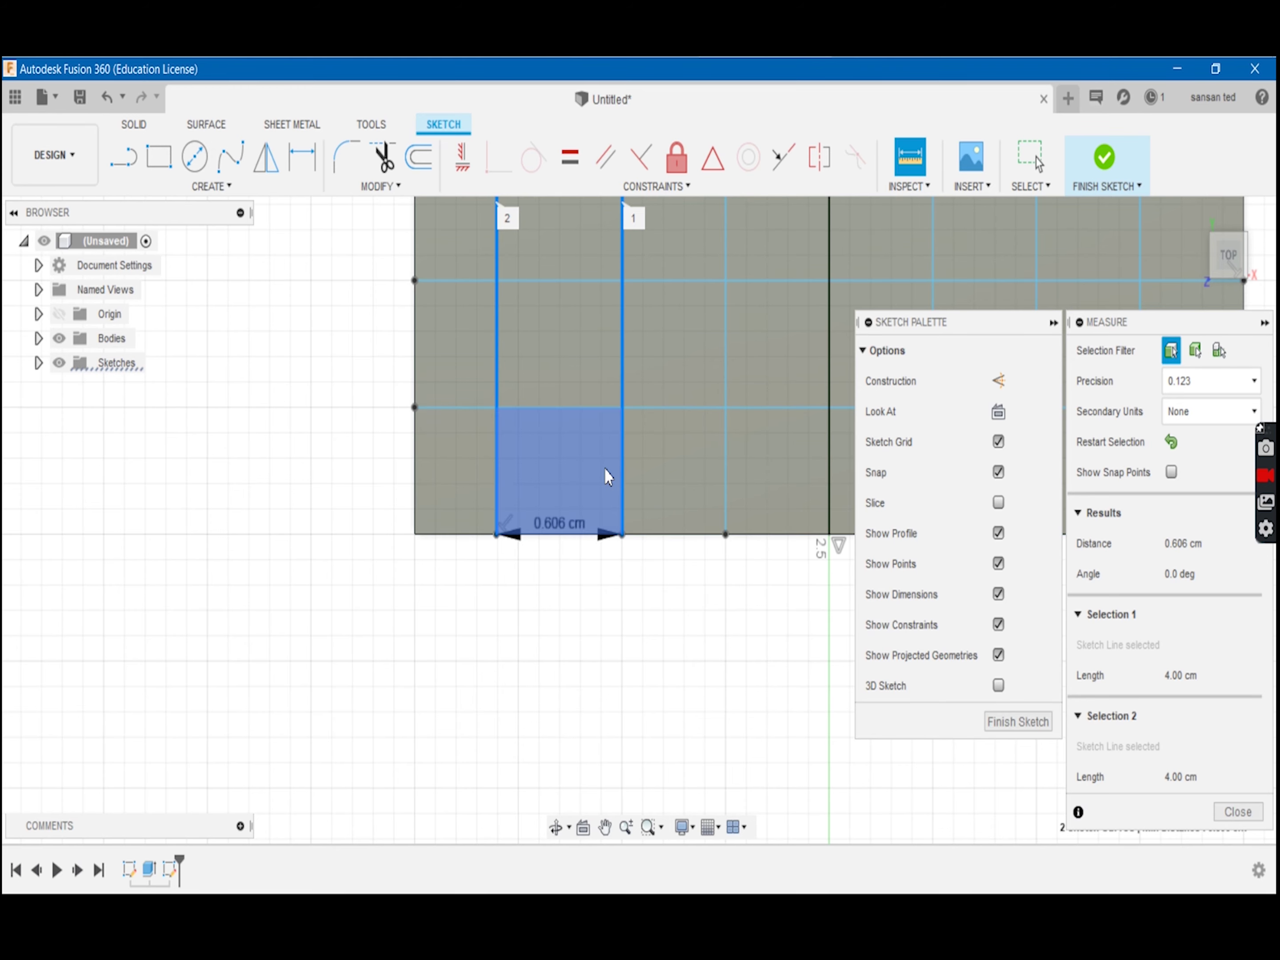
pyautogui.moveTo(639, 302); pyautogui.dragTo(626, 495, button='middle')
pyautogui.scroll(-2, 626, 495)
pyautogui.moveTo(646, 383); pyautogui.dragTo(540, 710, button='middle')
# Clear the measured selection and measure the gap between the shifted uppermost horizontal line and the one below it
pyautogui.press('Escape')
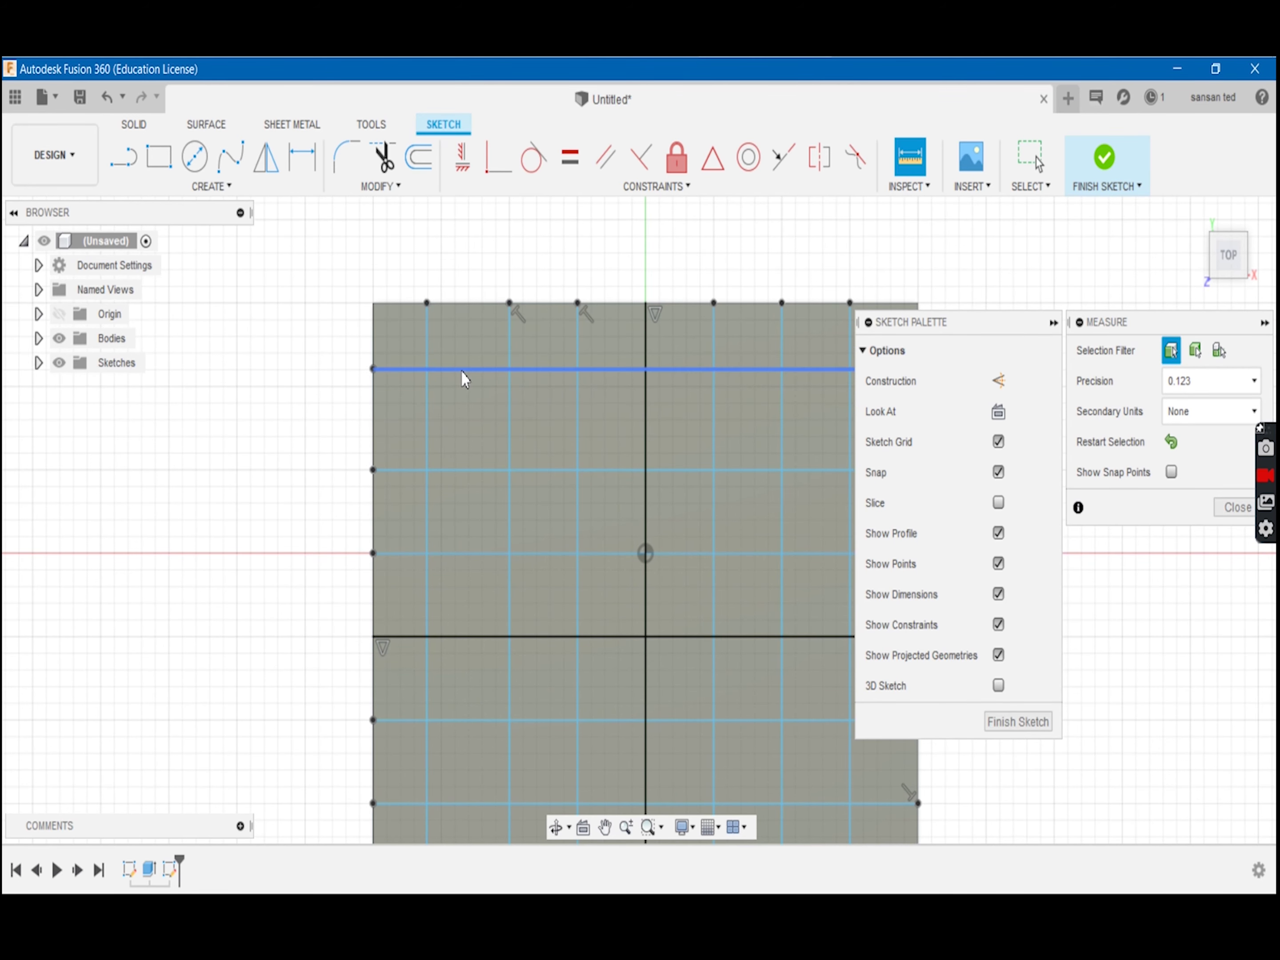
pyautogui.click(461, 370)
pyautogui.click(462, 470)
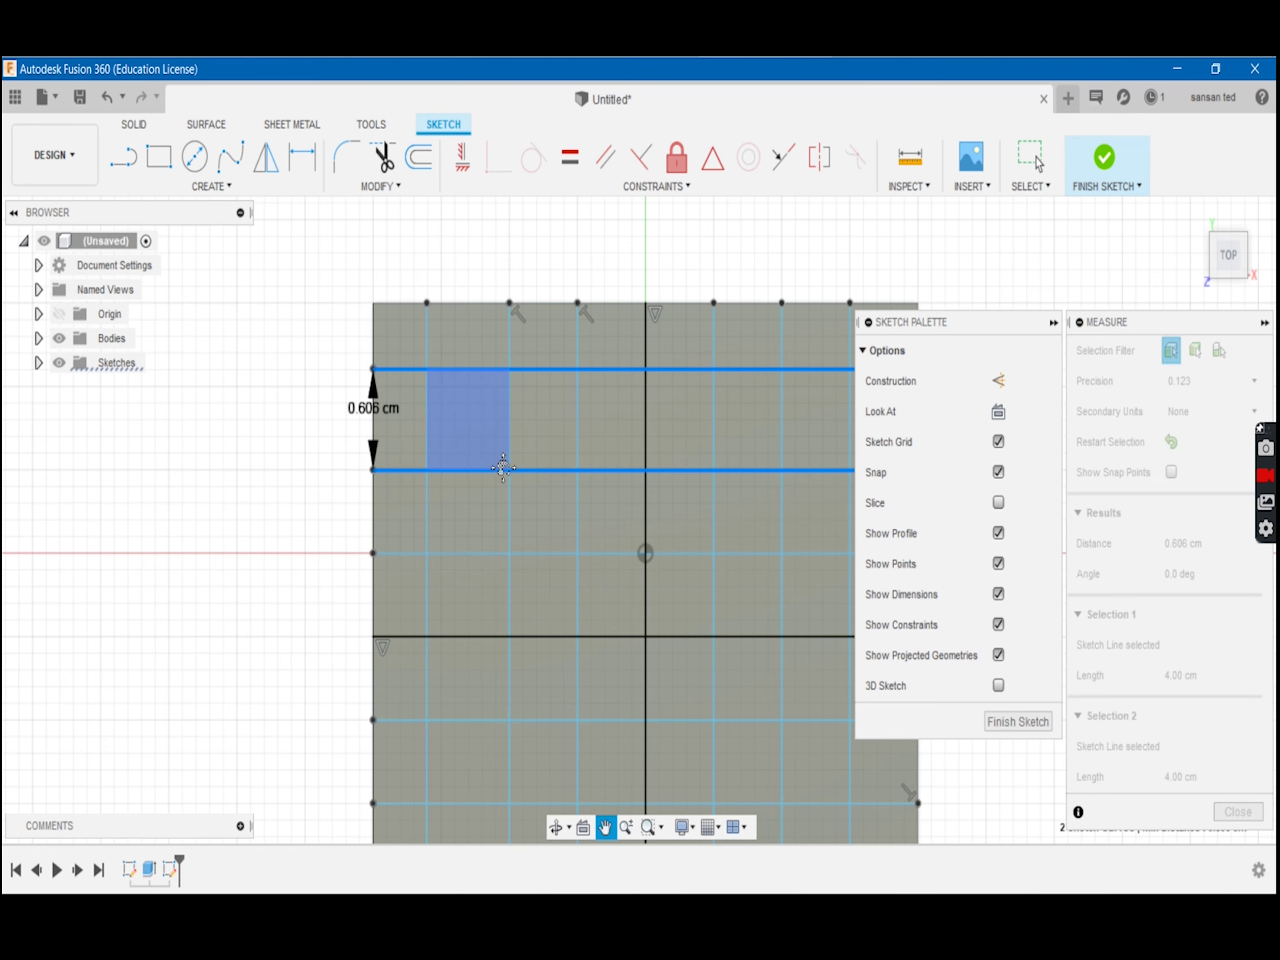
# Inspect the measured gap between the two uppermost horizontal grid lines at close range and clear the selection
pyautogui.moveTo(503, 468); pyautogui.dragTo(536, 518, button='middle')
pyautogui.scroll(1, 419, 442)
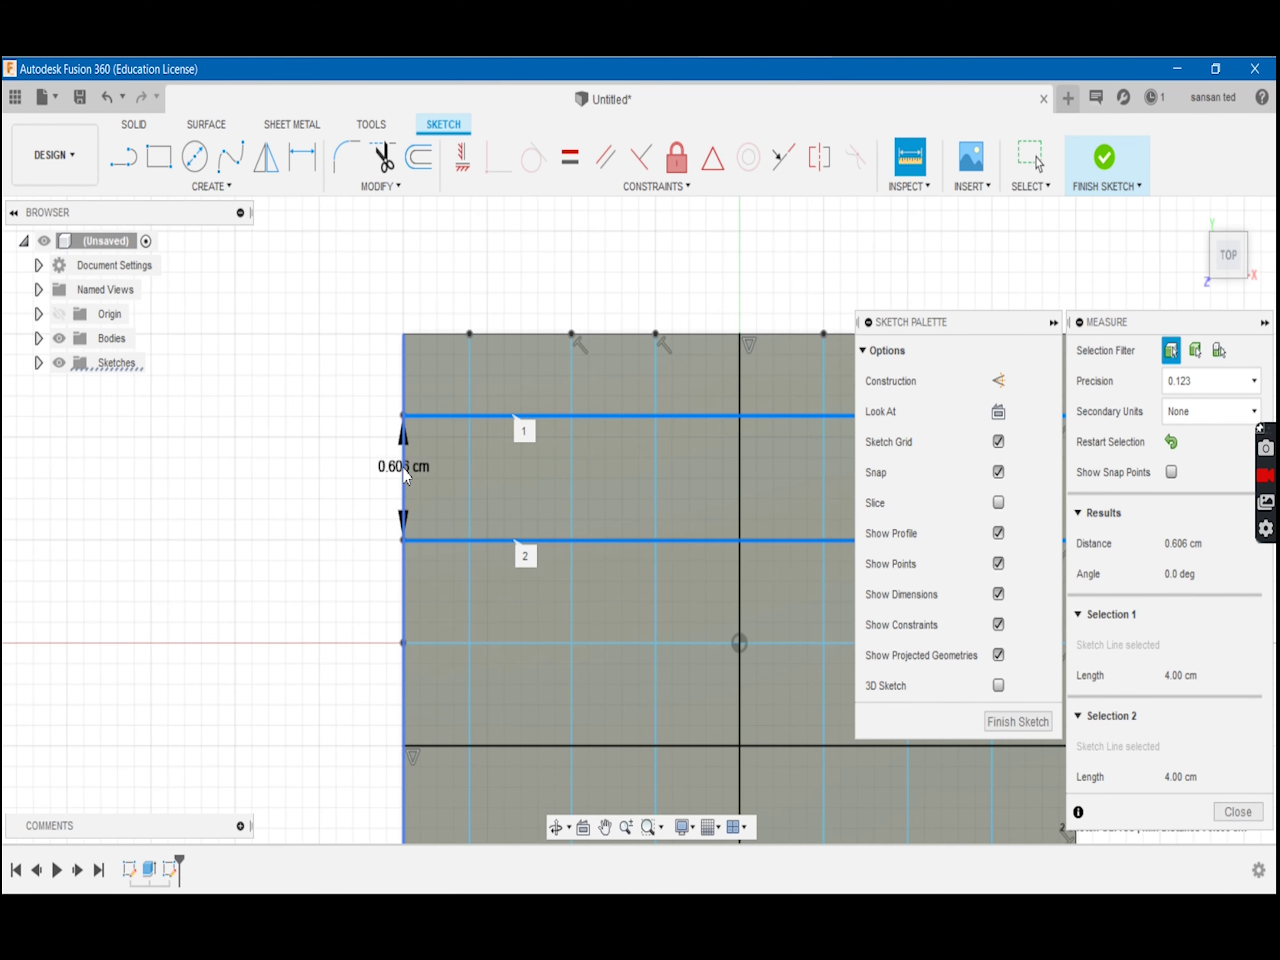
pyautogui.scroll(3, 534, 469)
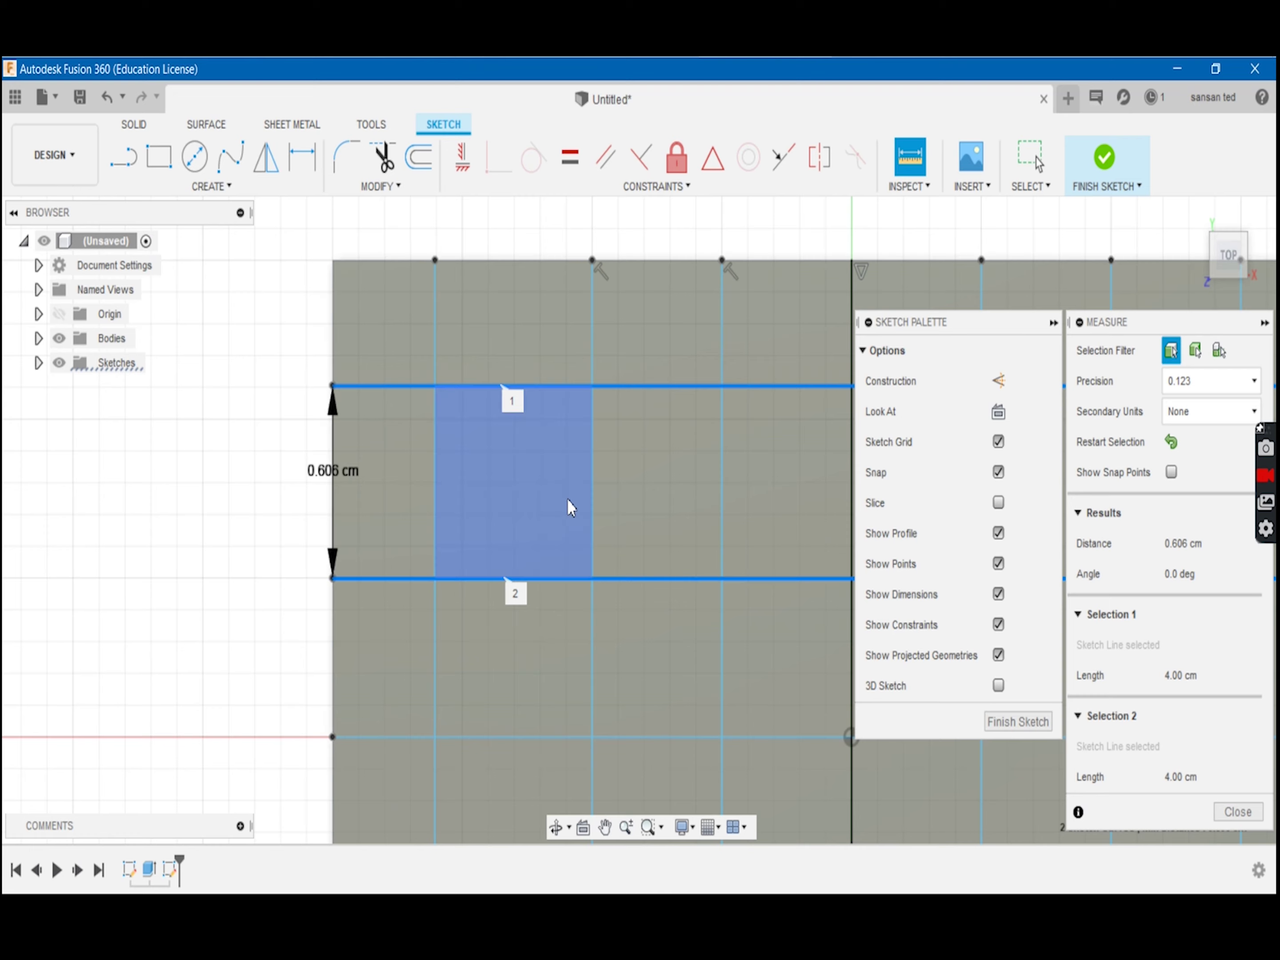
pyautogui.scroll(-2, 576, 474)
pyautogui.moveTo(583, 449); pyautogui.dragTo(520, 435, button='middle')
pyautogui.scroll(-2, 592, 443)
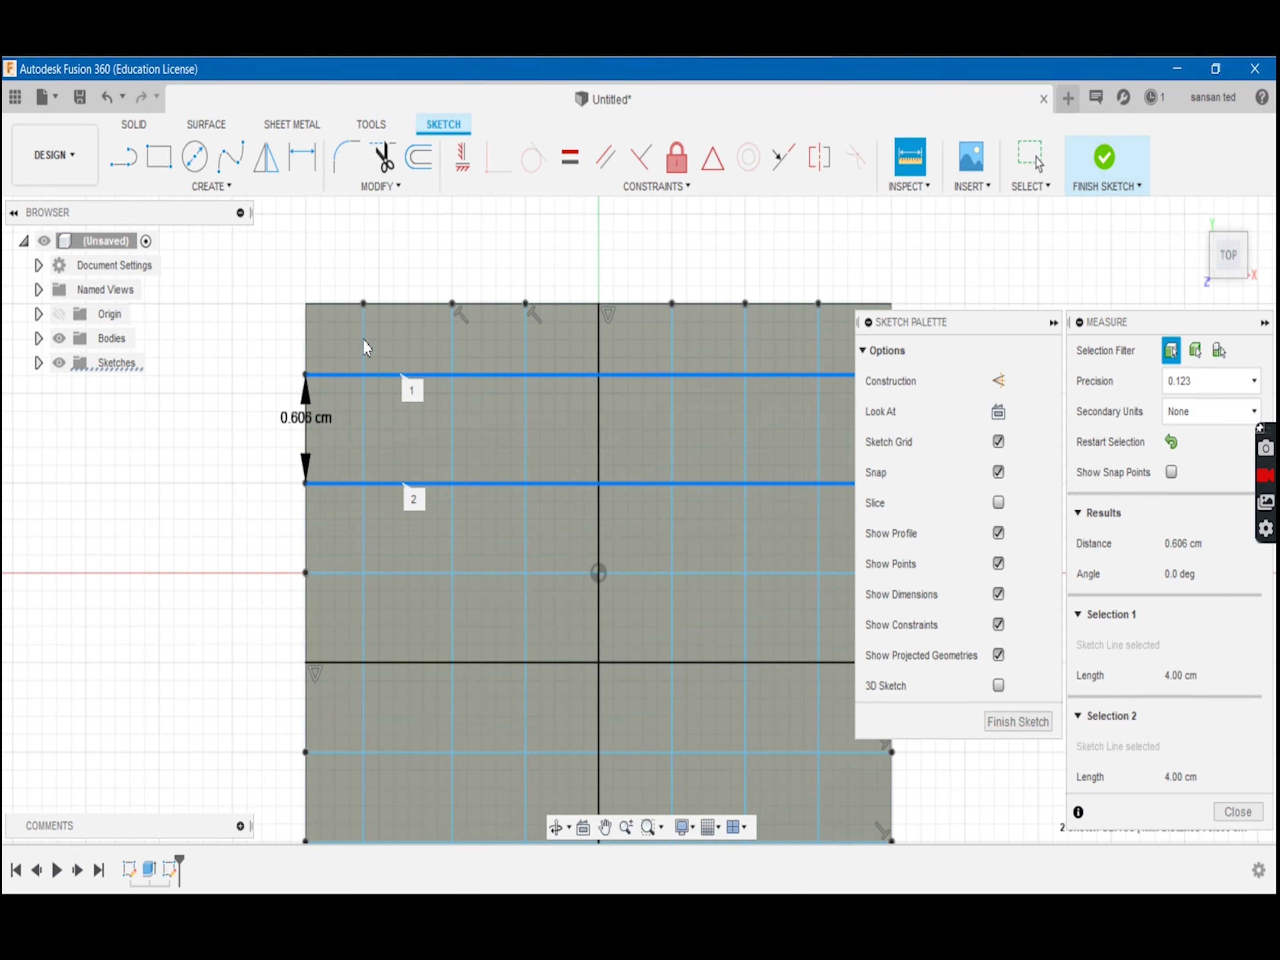
pyautogui.scroll(-2, 511, 410)
pyautogui.click(825, 497)
# Delete the grid lines on the right half of the top face and the third vertical line from the left
pyautogui.scroll(-2, 519, 291)
pyautogui.moveTo(596, 428)
pyautogui.mouseDown(button='middle')
pyautogui.moveTo(519, 291)
pyautogui.moveTo(523, 361)
pyautogui.mouseUp(button='middle')
pyautogui.scroll(-1, 523, 361)
pyautogui.moveTo(498, 279); pyautogui.dragTo(694, 701)
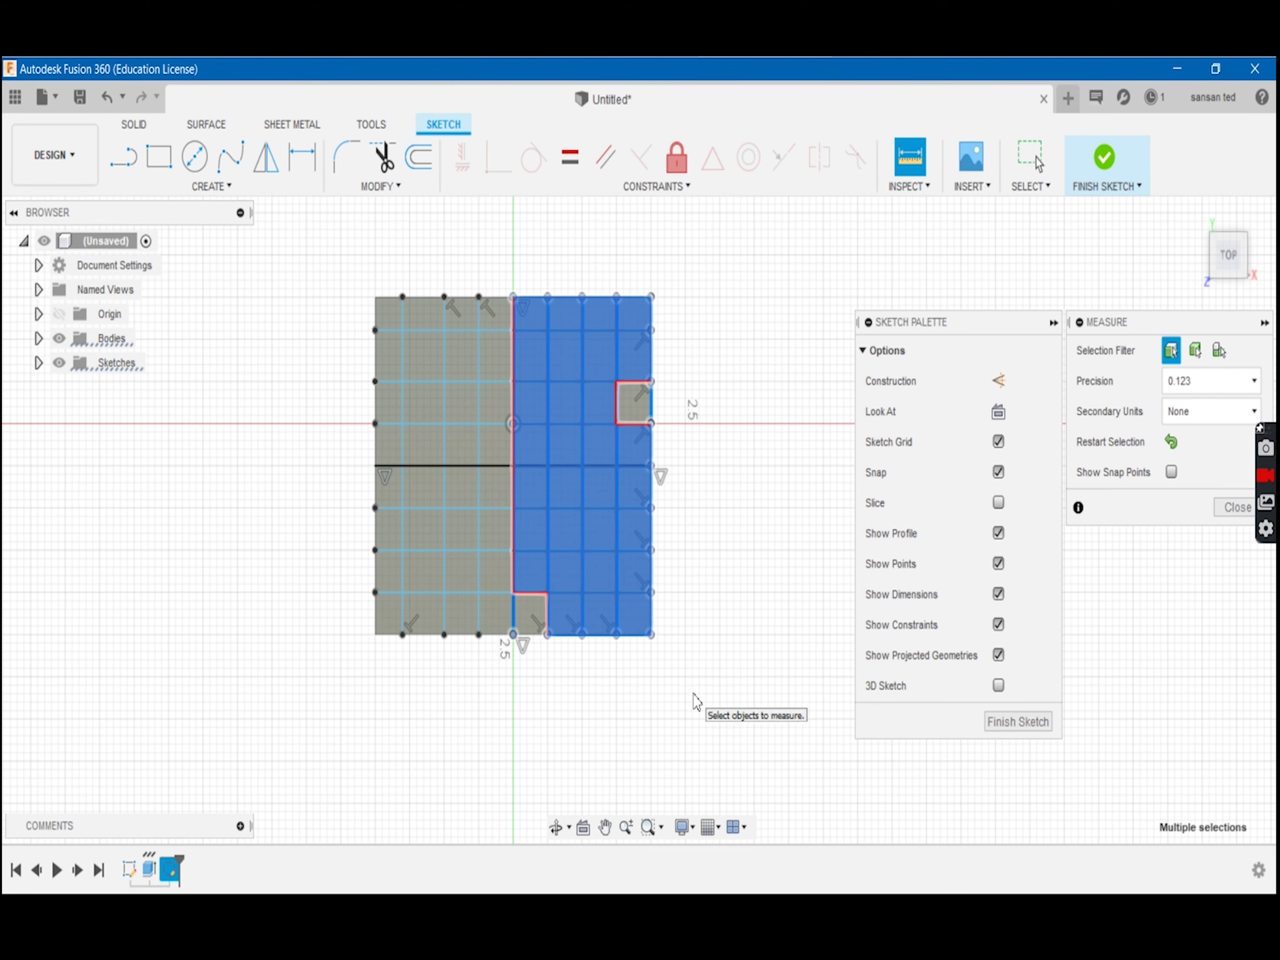
pyautogui.press('Delete')
pyautogui.click(480, 314)
pyautogui.press('Delete')
# Trim the seven horizontal grid lines where they extend right of the second vertical line
pyautogui.scroll(2, 475, 363)
pyautogui.click(372, 155)
pyautogui.click(375, 162)
pyautogui.click(465, 321)
pyautogui.click(468, 385)
pyautogui.click(468, 437)
pyautogui.click(469, 490)
pyautogui.click(471, 542)
pyautogui.click(476, 594)
pyautogui.click(476, 646)
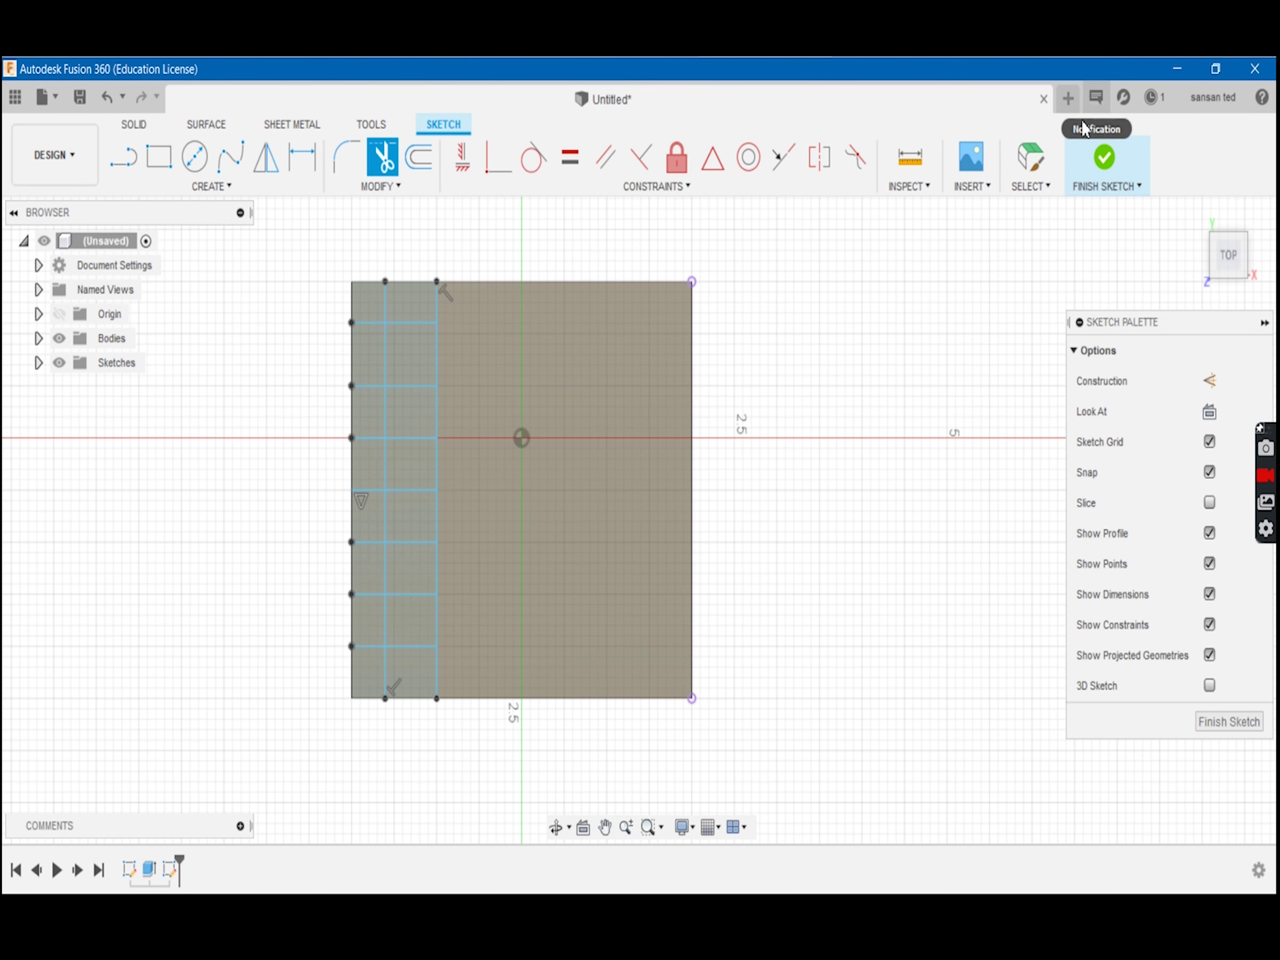
# Copy the two left-hand grid columns repeatedly to the right until they span the whole top face
pyautogui.click(1029, 163)
pyautogui.moveTo(493, 721); pyautogui.dragTo(325, 262)
pyautogui.press('m')
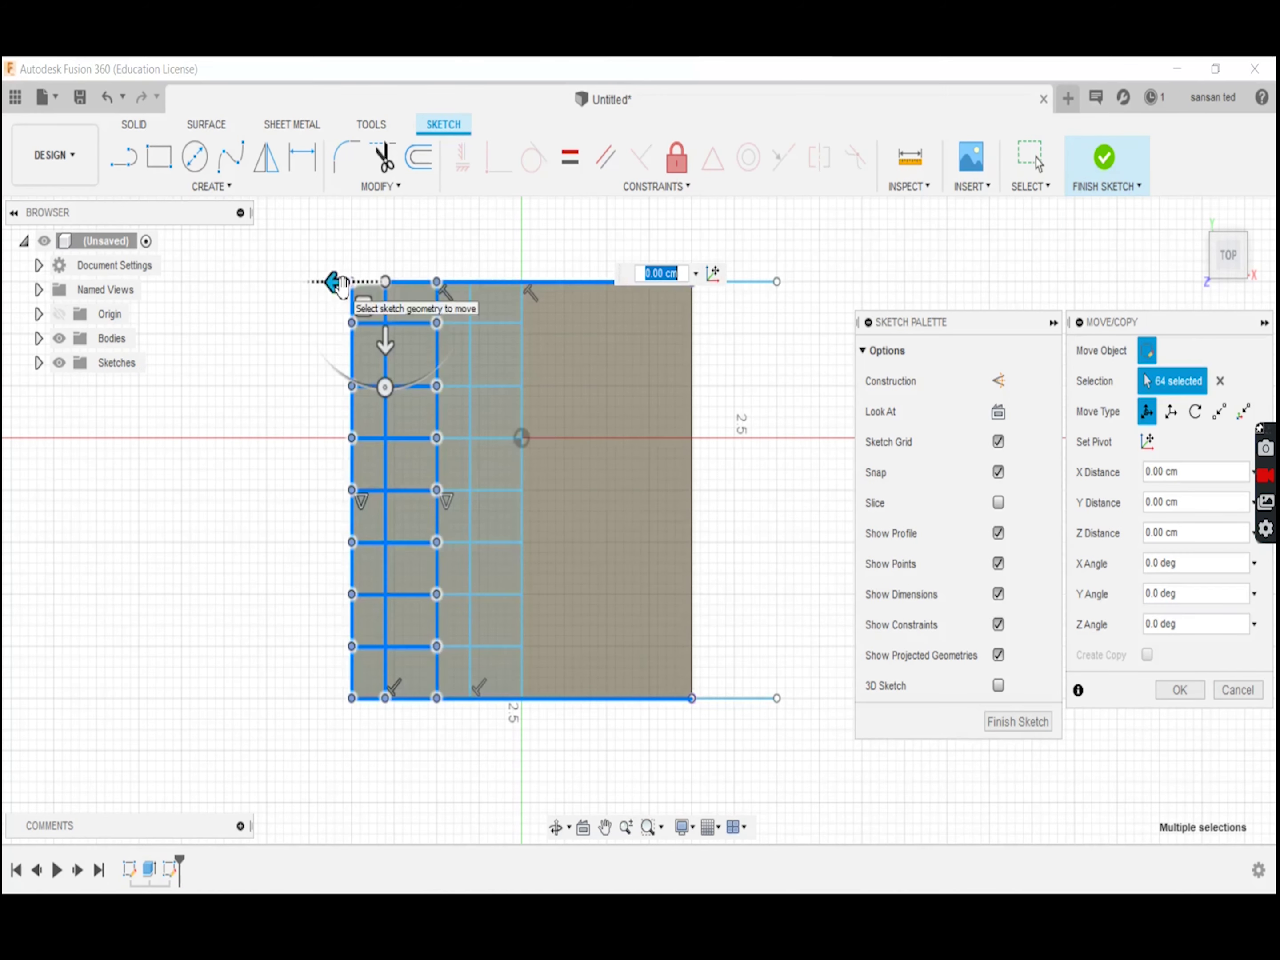
pyautogui.moveTo(337, 281); pyautogui.dragTo(591, 282)
pyautogui.press('Return')
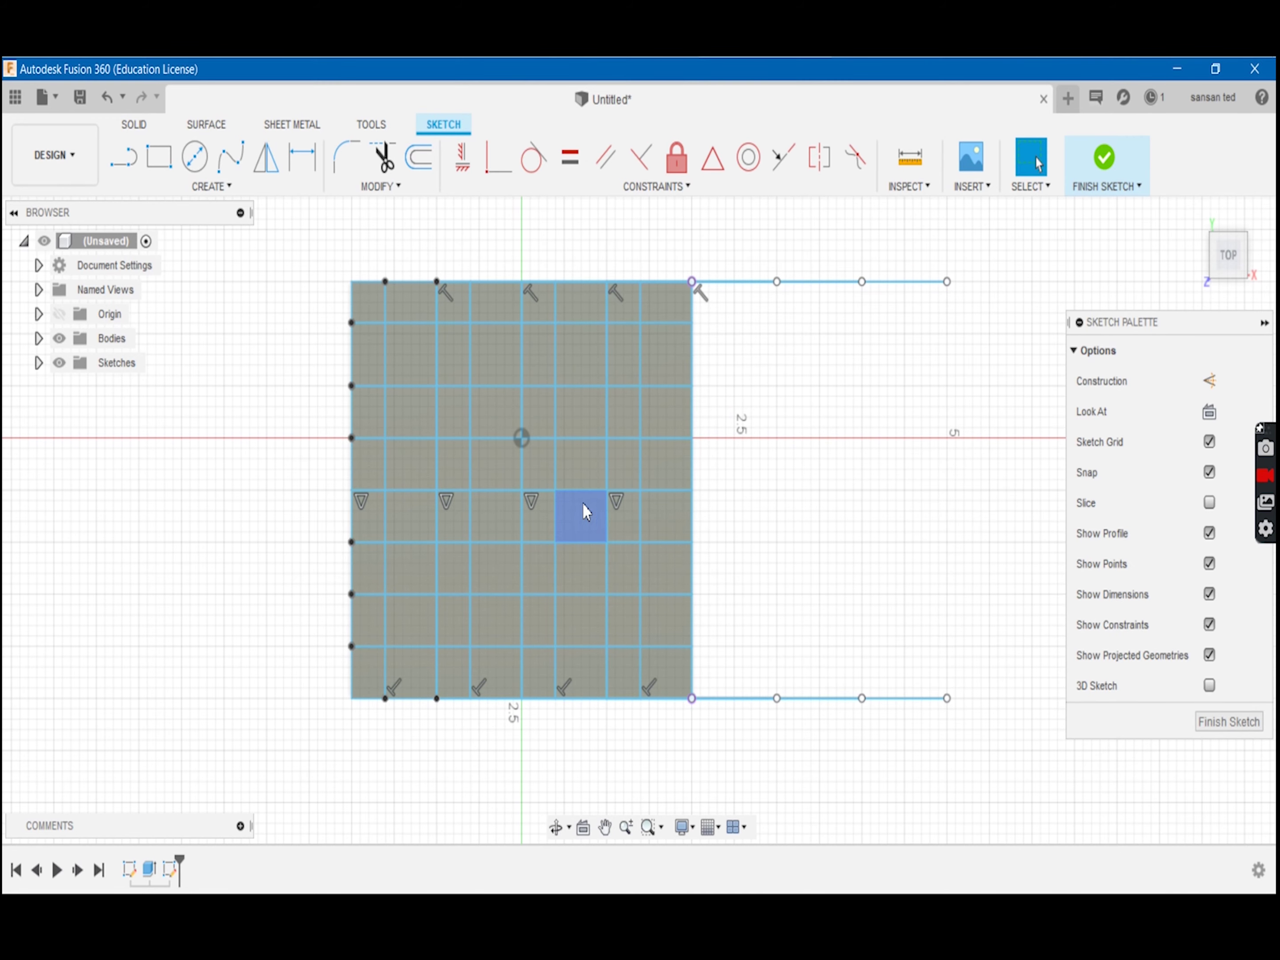
# Trim the seven horizontal grid lines between the block's left edge and the first vertical line
pyautogui.scroll(1, 532, 505)
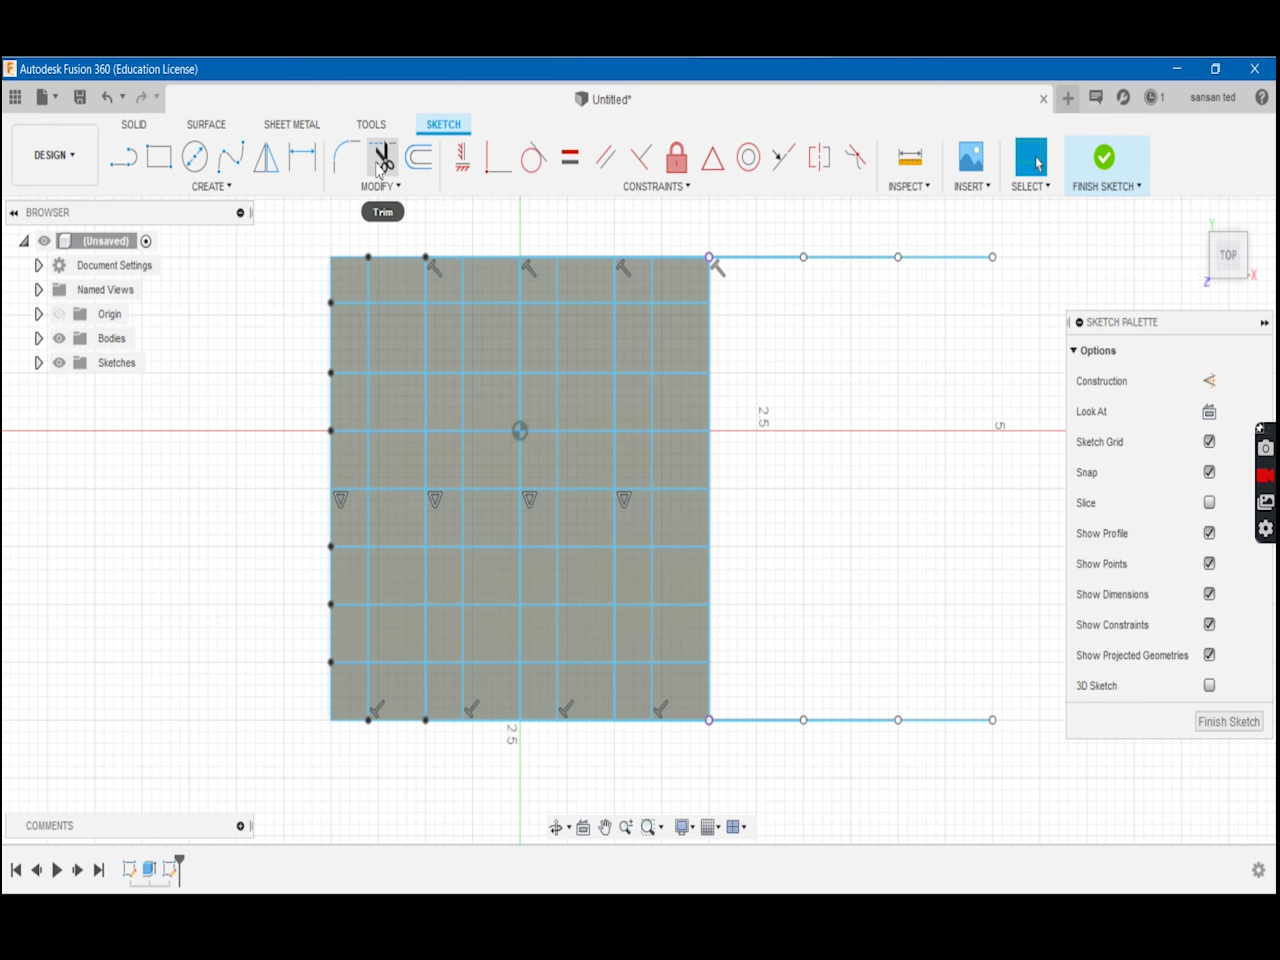
pyautogui.click(381, 160)
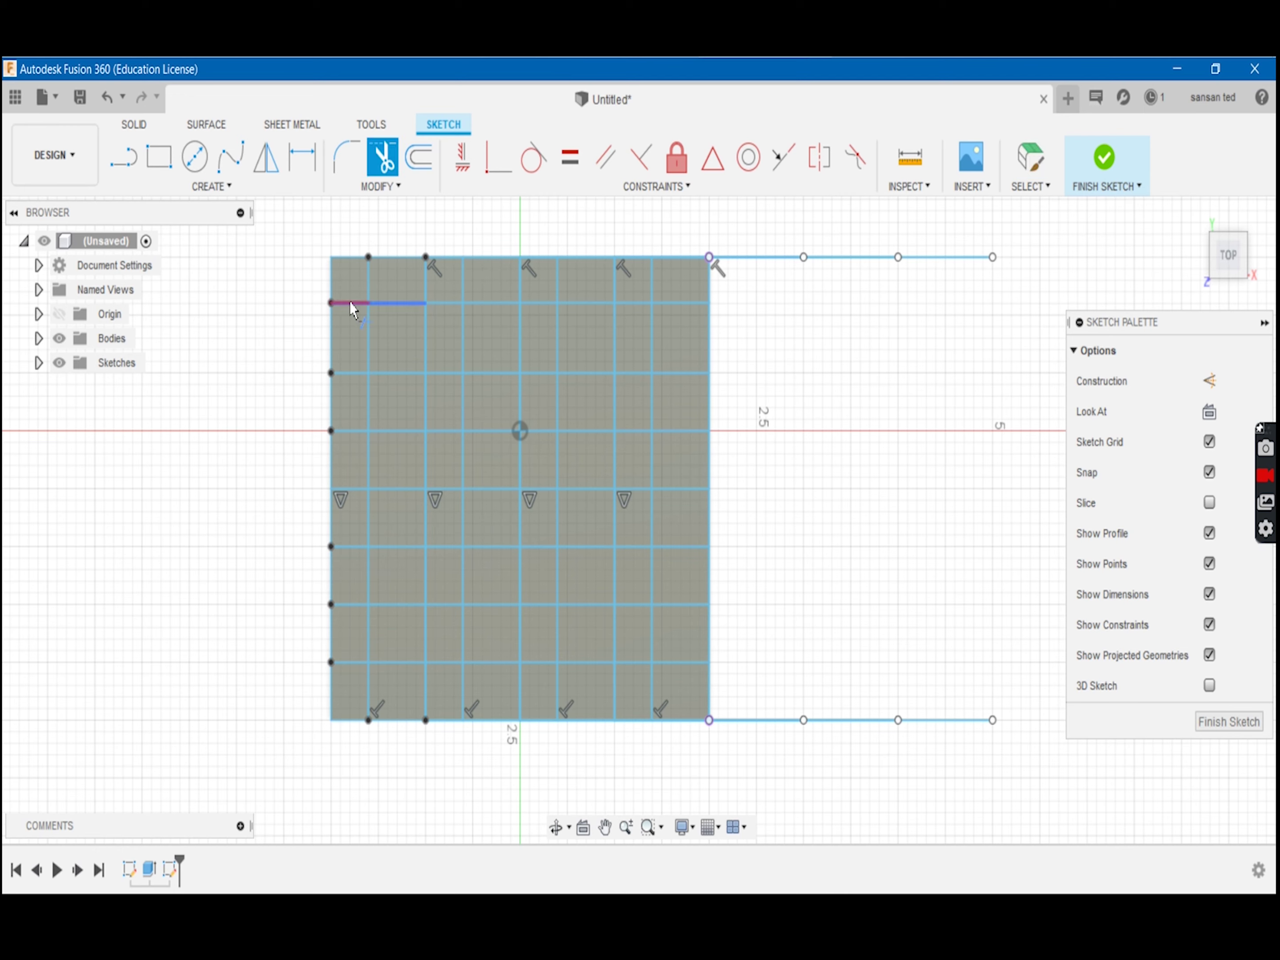
pyautogui.click(350, 357)
pyautogui.click(347, 378)
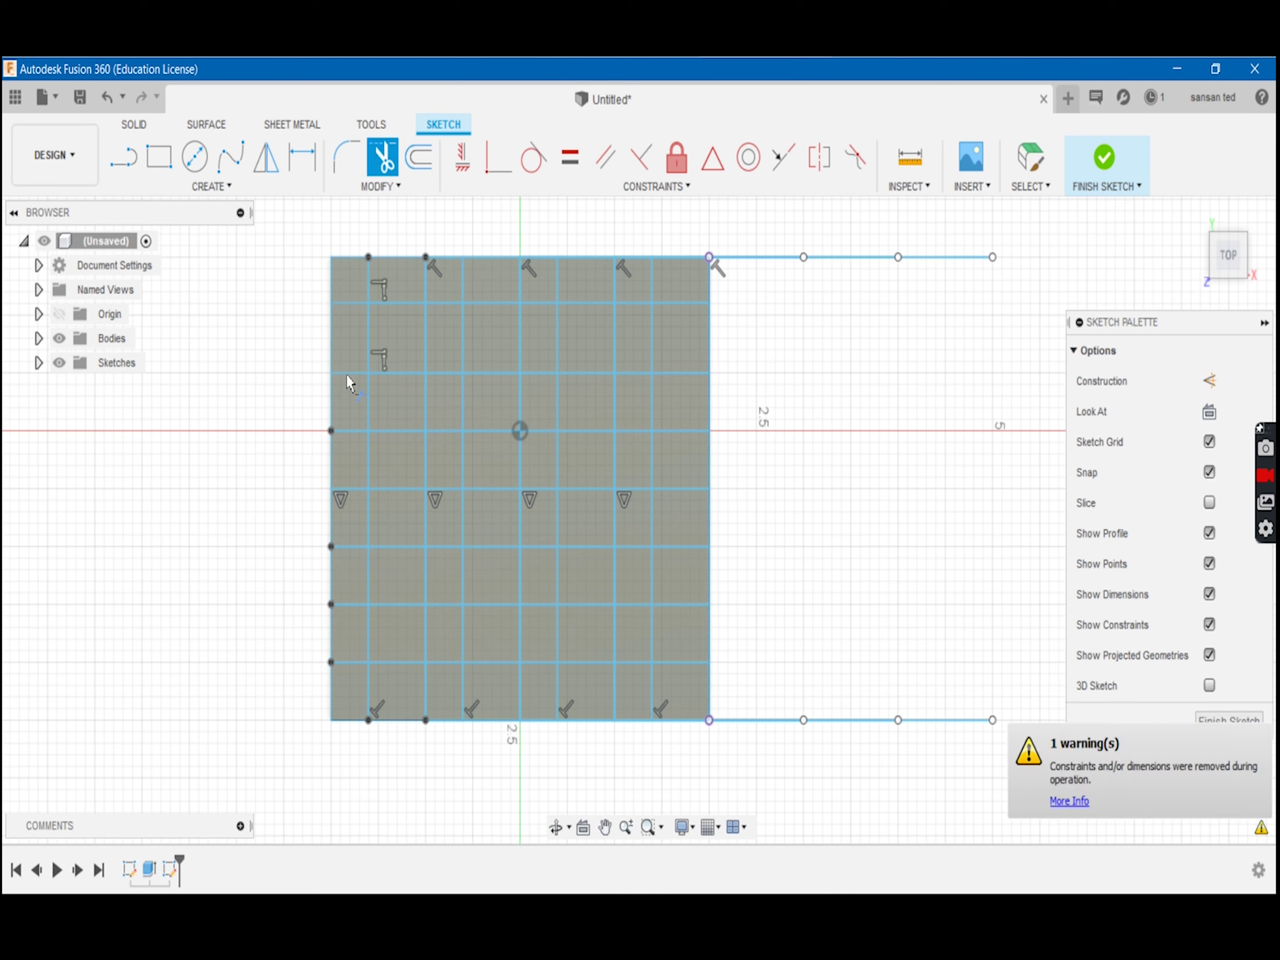
pyautogui.click(345, 430)
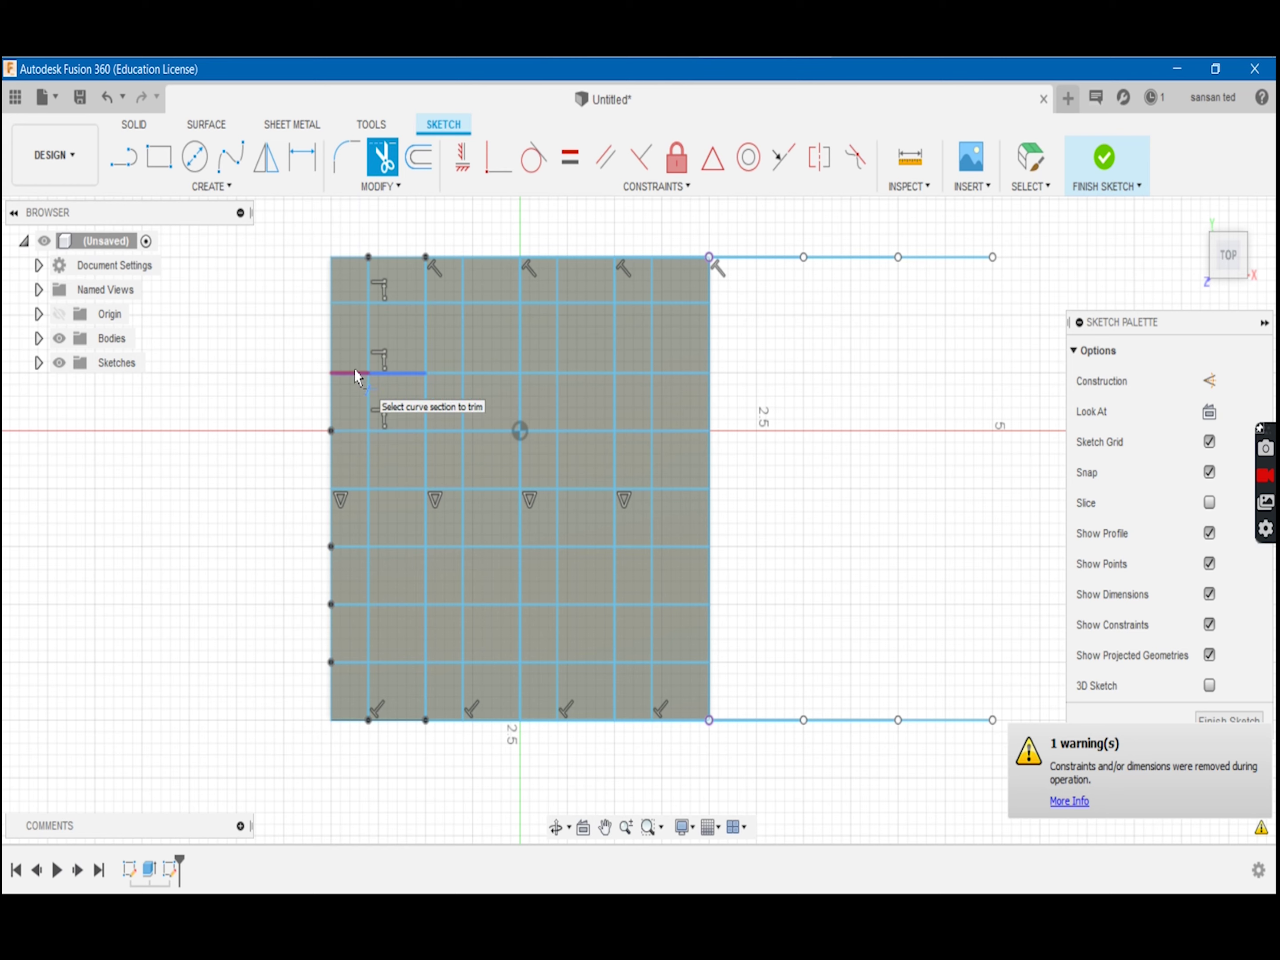
pyautogui.click(342, 432)
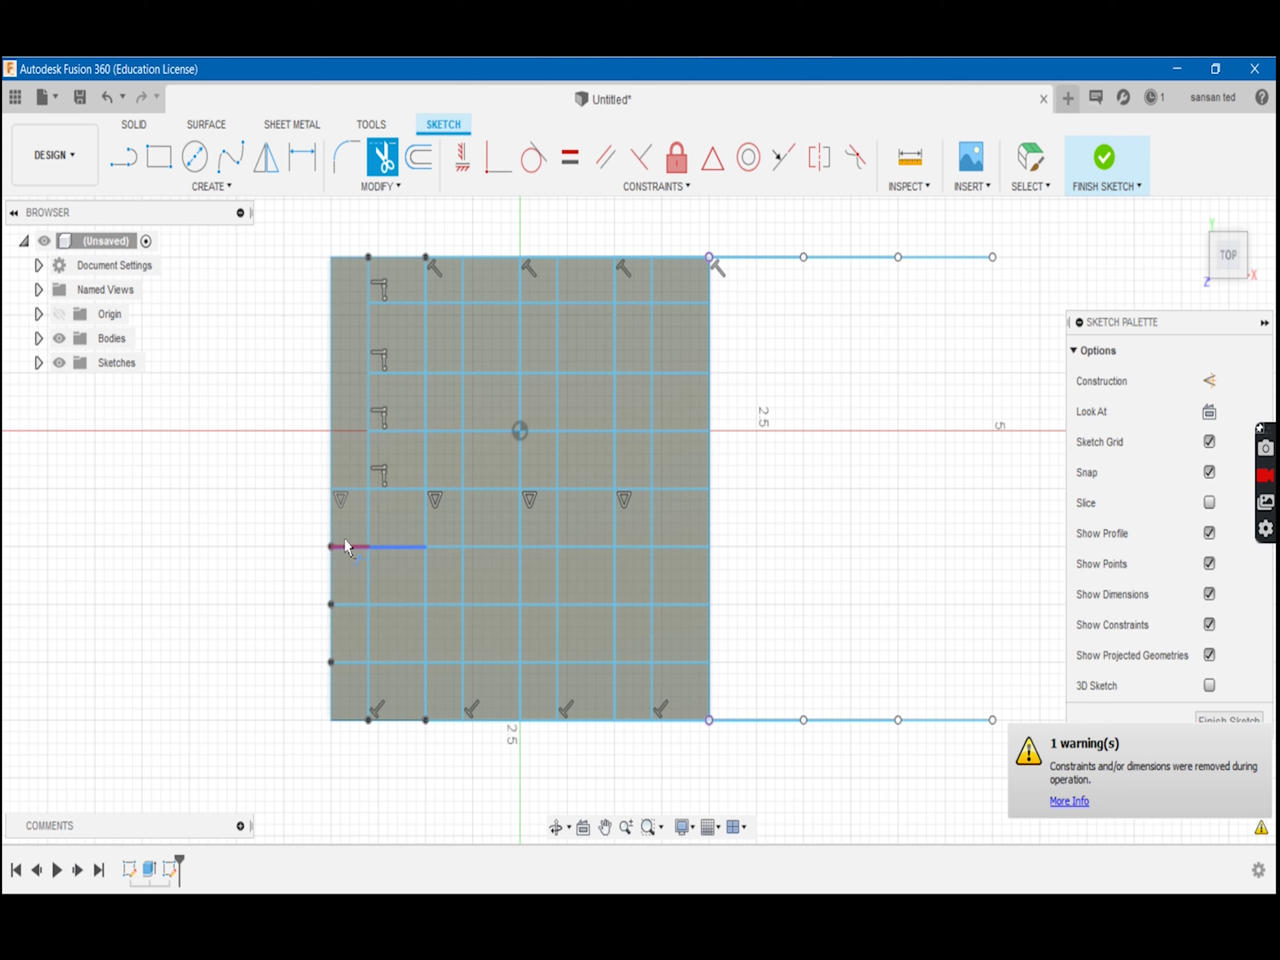
pyautogui.click(349, 603)
pyautogui.click(348, 662)
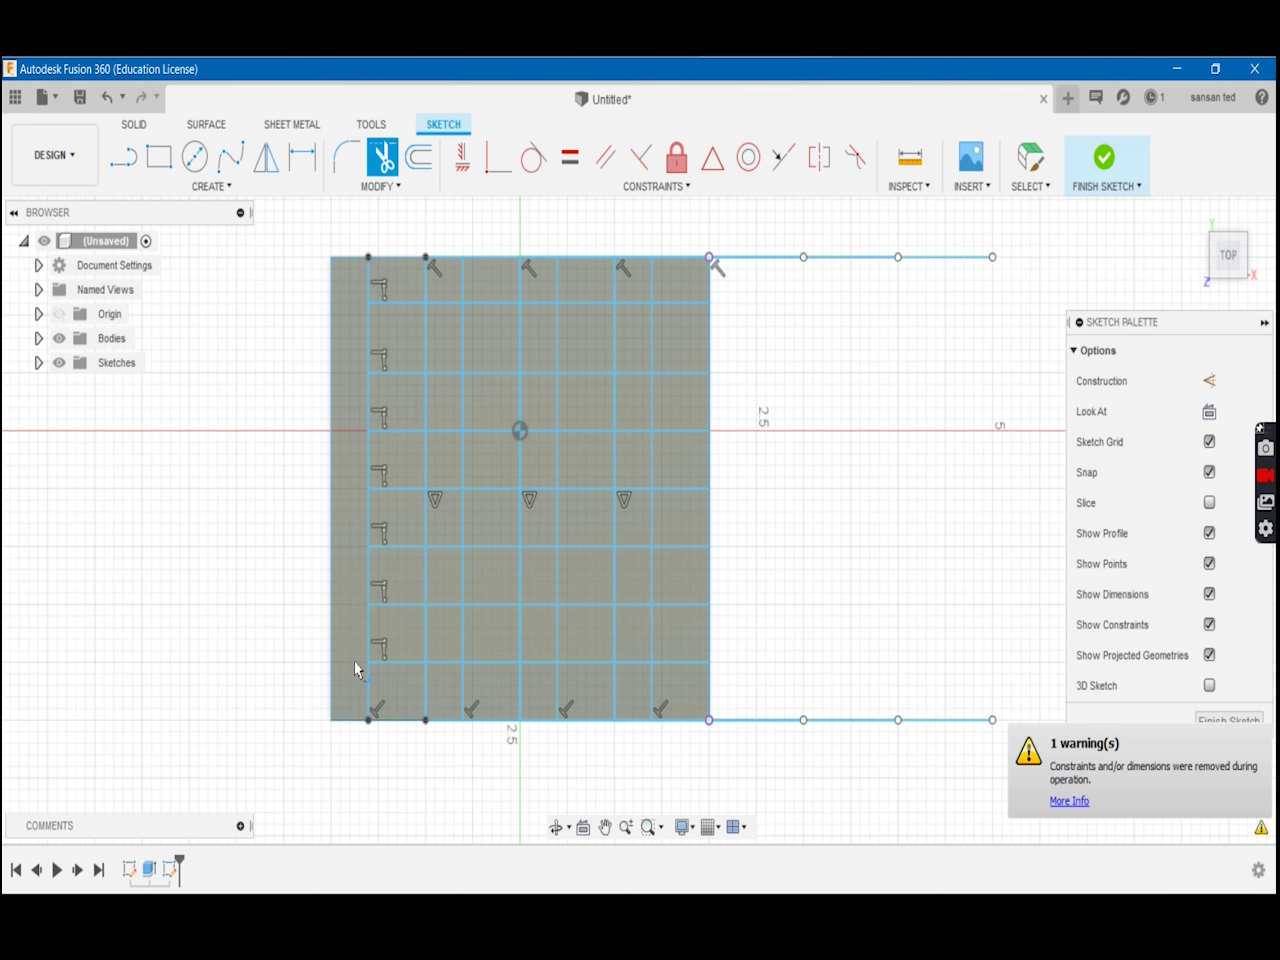
# Measure the distance between the third and fourth horizontal grid lines from the upper edge
pyautogui.press('i')
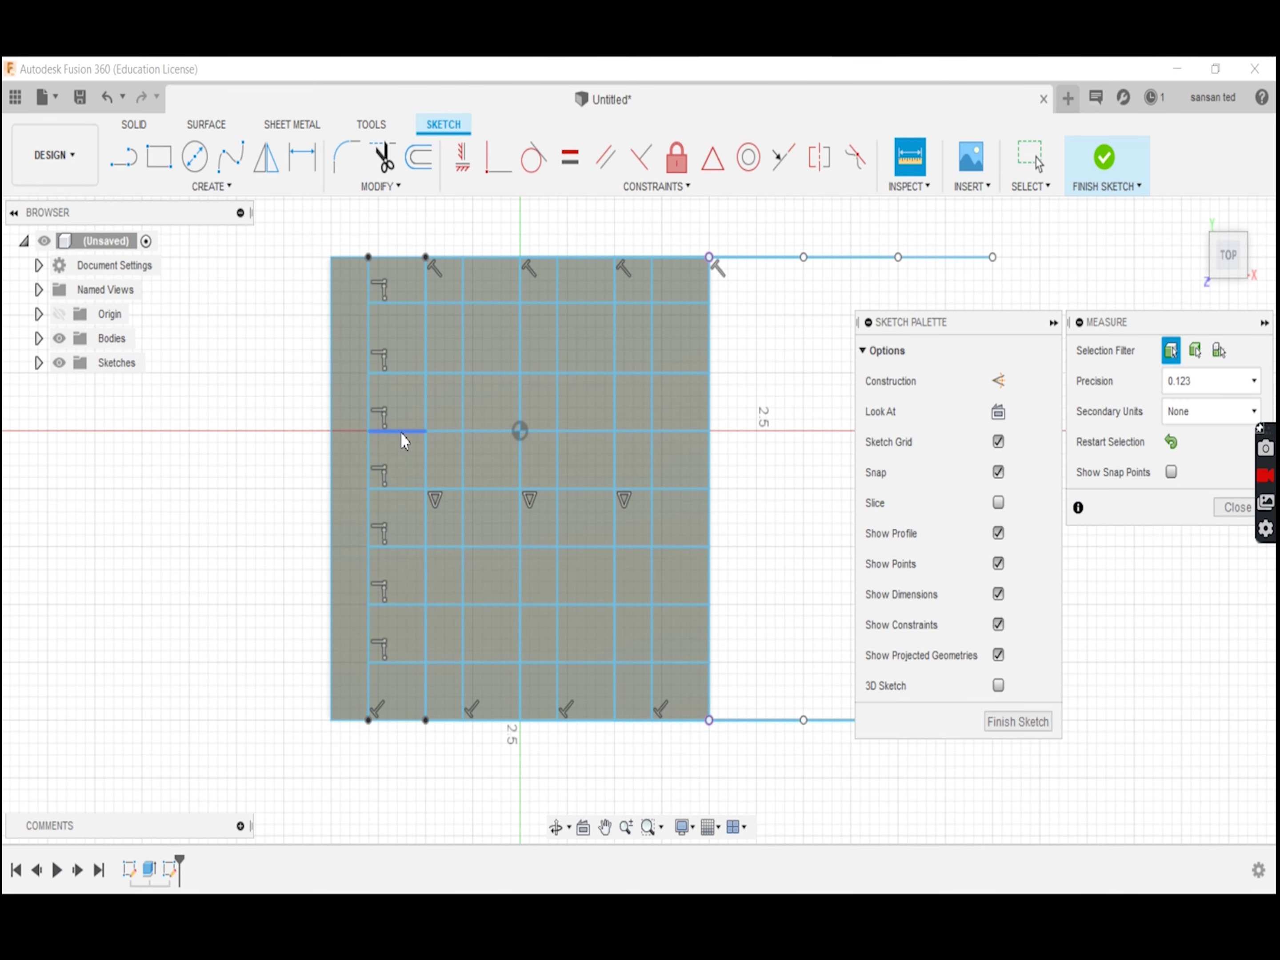
pyautogui.click(403, 431)
pyautogui.click(398, 489)
pyautogui.scroll(3, 411, 469)
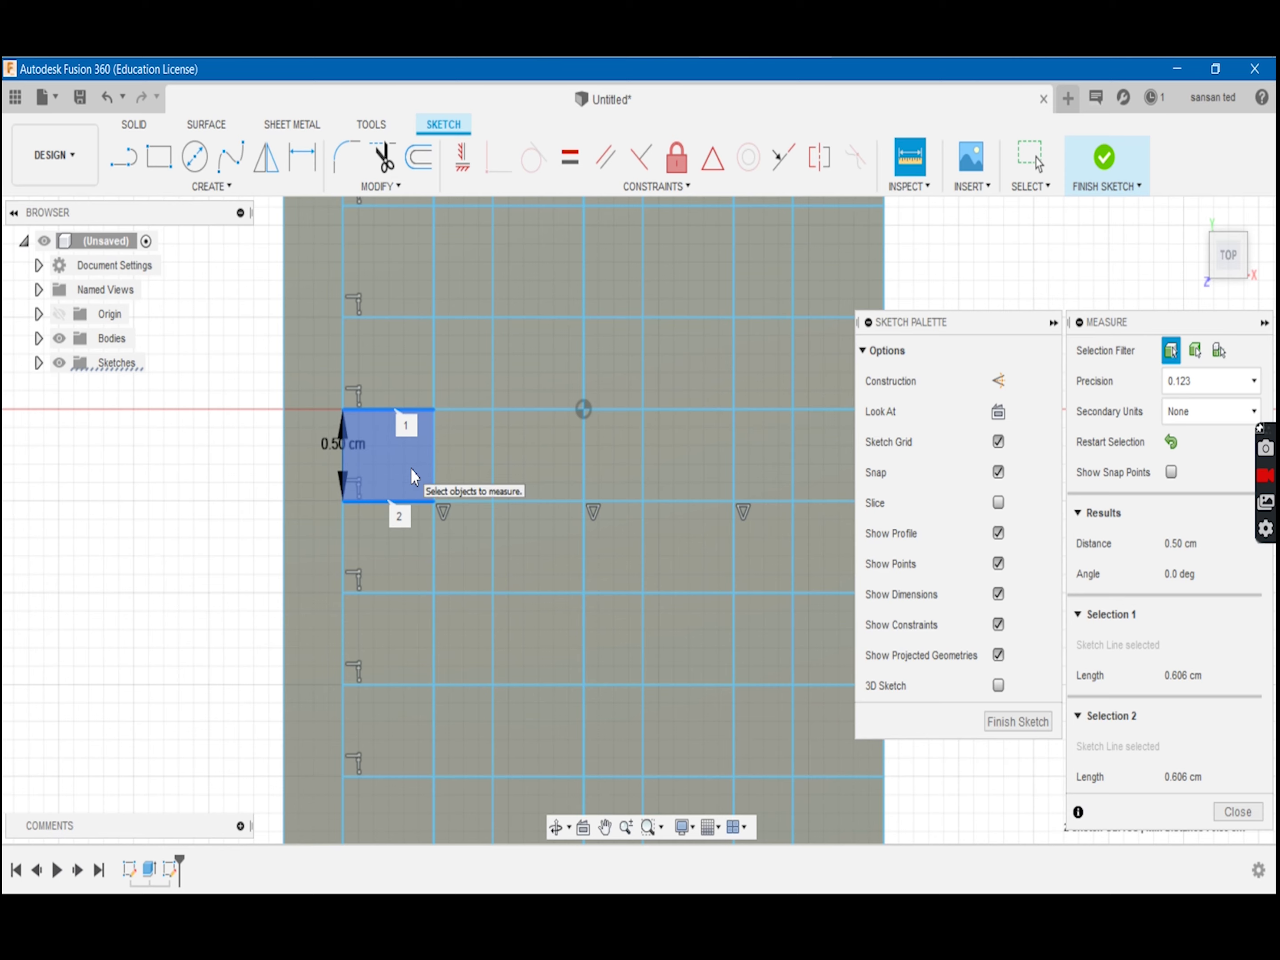
pyautogui.scroll(-4, 428, 448)
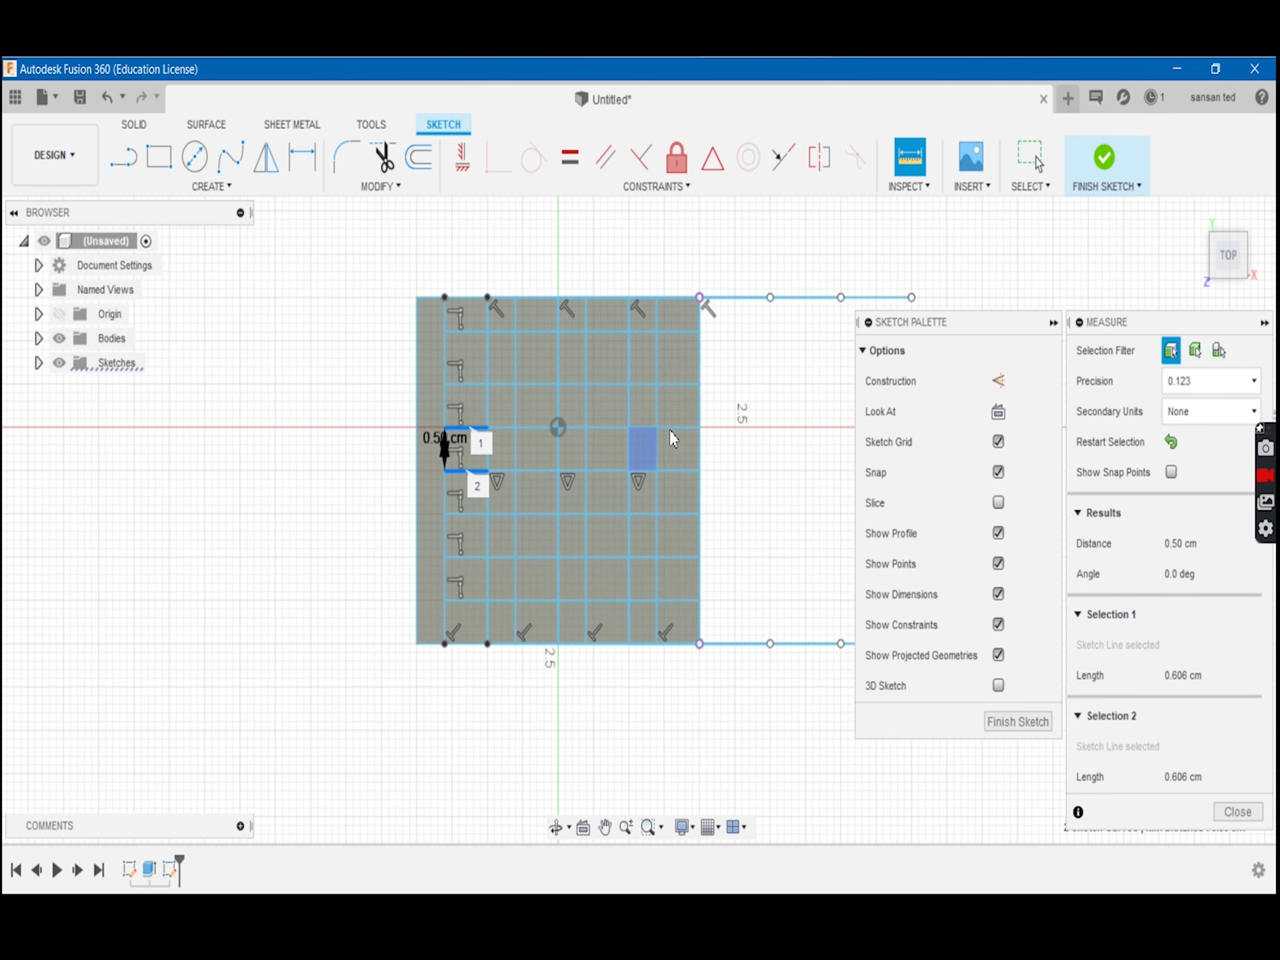
pyautogui.moveTo(819, 335); pyautogui.dragTo(795, 338, button='middle')
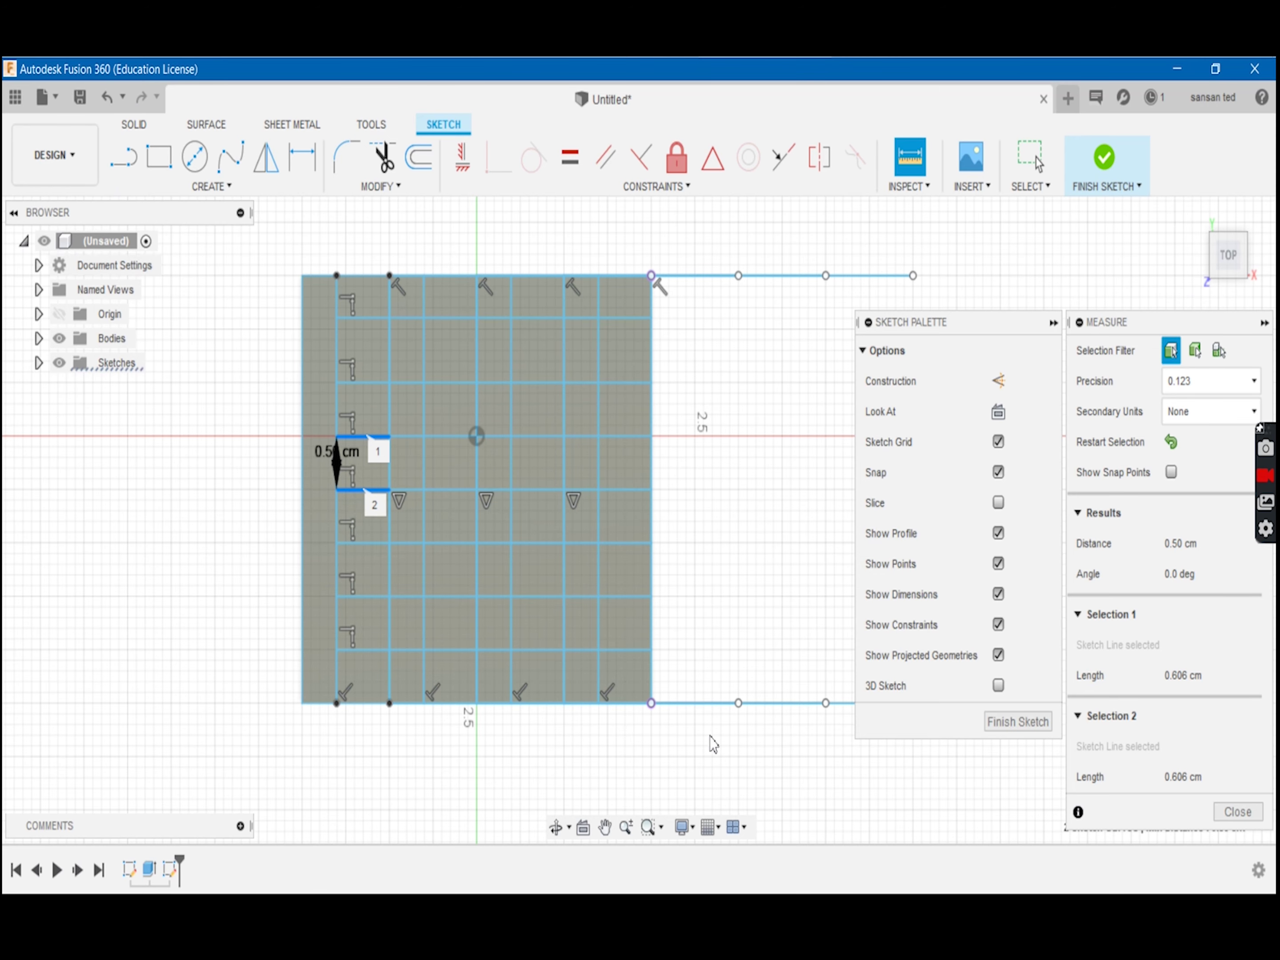
# Delete the leftover horizontal lines that extend past the block's right edge
pyautogui.scroll(-2, 652, 504)
pyautogui.moveTo(702, 470); pyautogui.dragTo(623, 463, button='middle')
pyautogui.moveTo(793, 690); pyautogui.dragTo(589, 355)
pyautogui.click(577, 244)
pyautogui.moveTo(755, 654); pyautogui.dragTo(602, 324)
pyautogui.press('Delete')
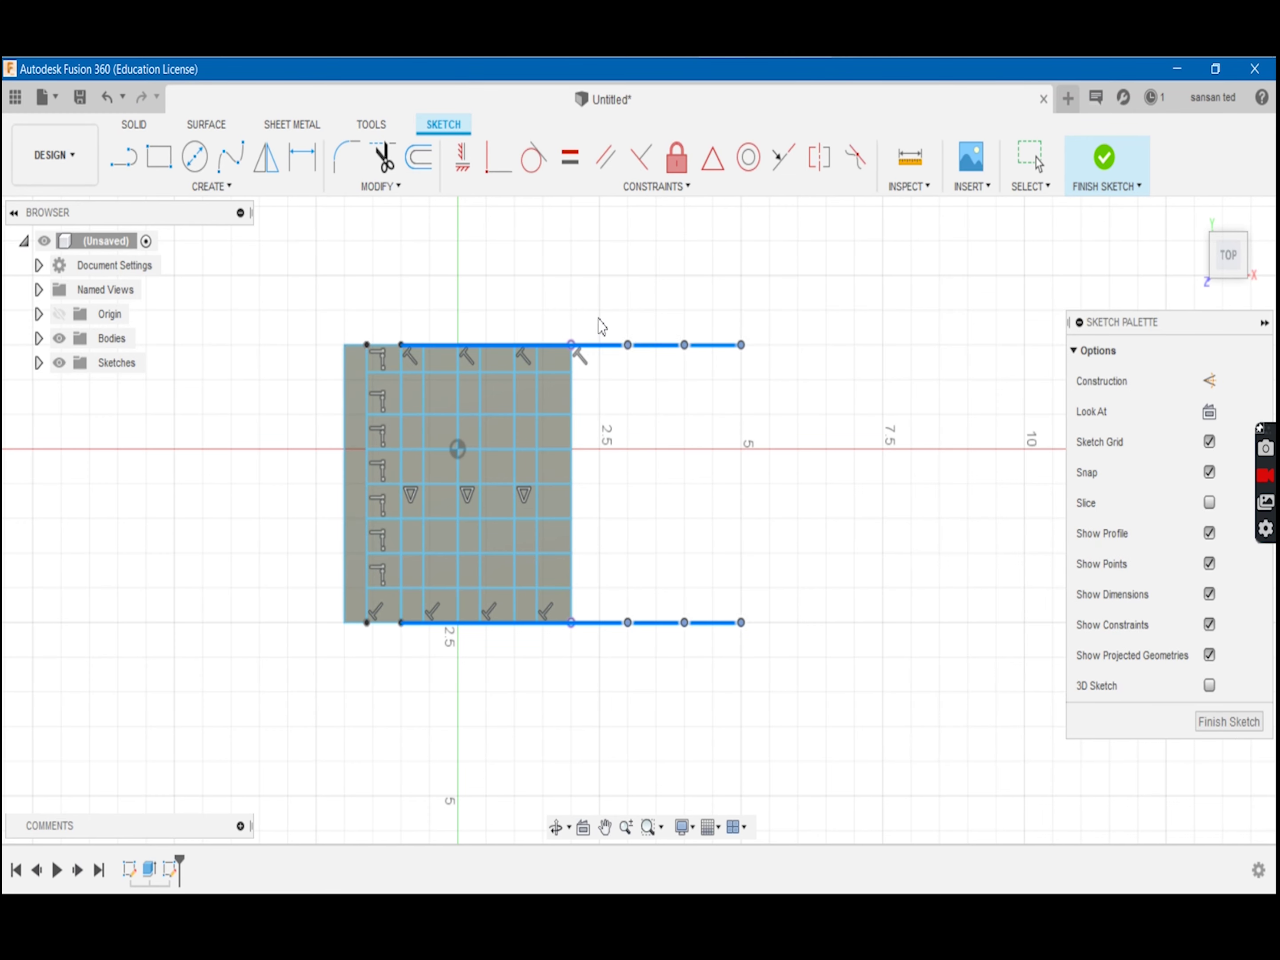
# Delete the horizontal grid lines below the sketch origin, keeping the three upper ones
pyautogui.scroll(1, 568, 379)
pyautogui.moveTo(624, 718); pyautogui.dragTo(220, 470)
pyautogui.click(665, 681)
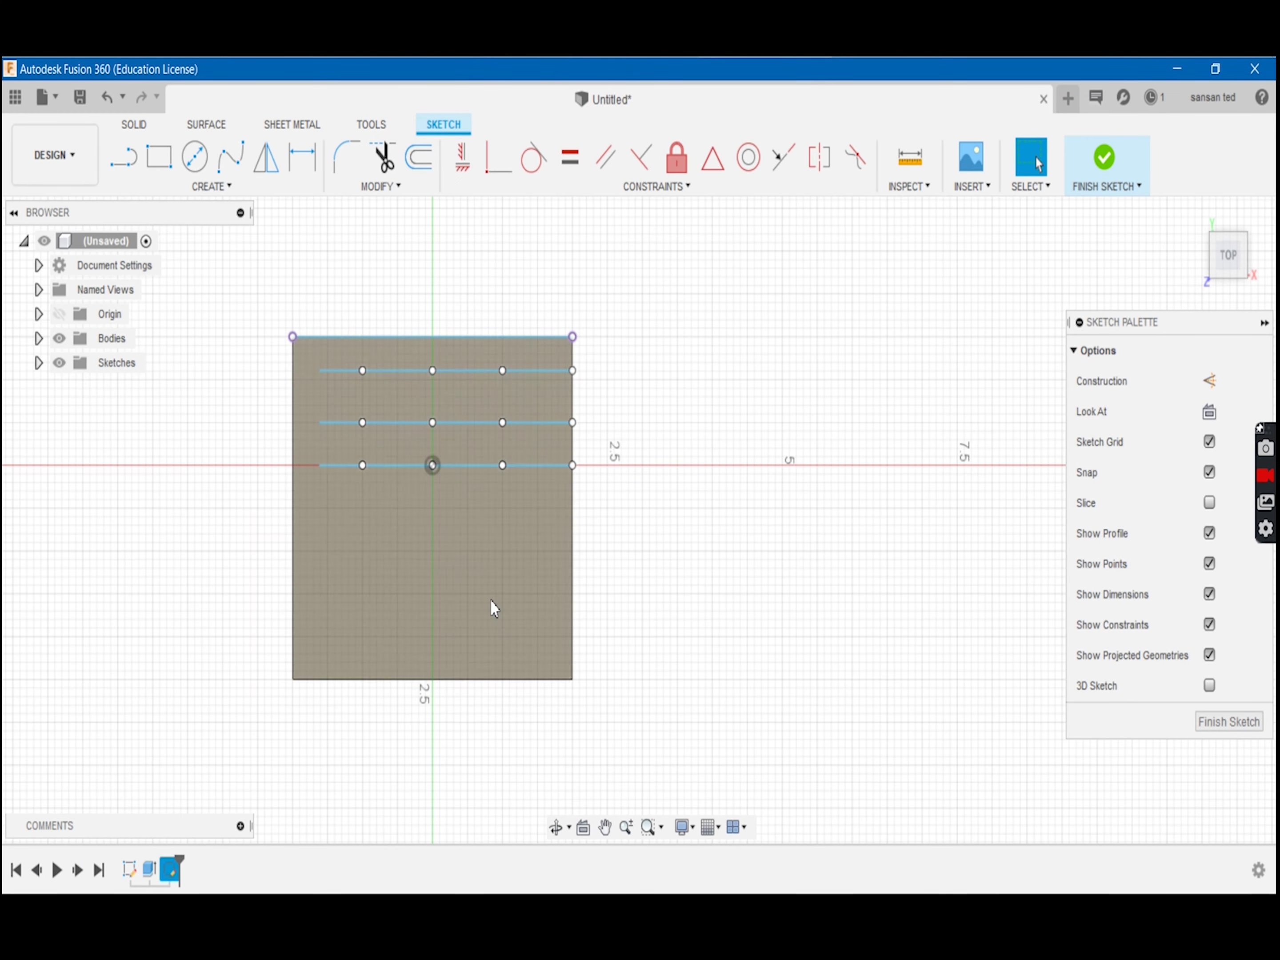
pyautogui.moveTo(234, 758); pyautogui.dragTo(823, 481)
pyautogui.press('Delete')
# Trim the vertical grid lines below the horizontal line that passes through the origin
pyautogui.click(382, 157)
pyautogui.click(318, 531)
pyautogui.click(388, 520)
pyautogui.click(362, 515)
pyautogui.click(462, 517)
pyautogui.click(432, 523)
pyautogui.click(502, 529)
pyautogui.click(529, 528)
# Measure the gap between the second horizontal grid line and the one through the origin
pyautogui.click(909, 157)
pyautogui.click(343, 423)
pyautogui.click(347, 465)
pyautogui.scroll(3, 337, 451)
pyautogui.press('Escape')
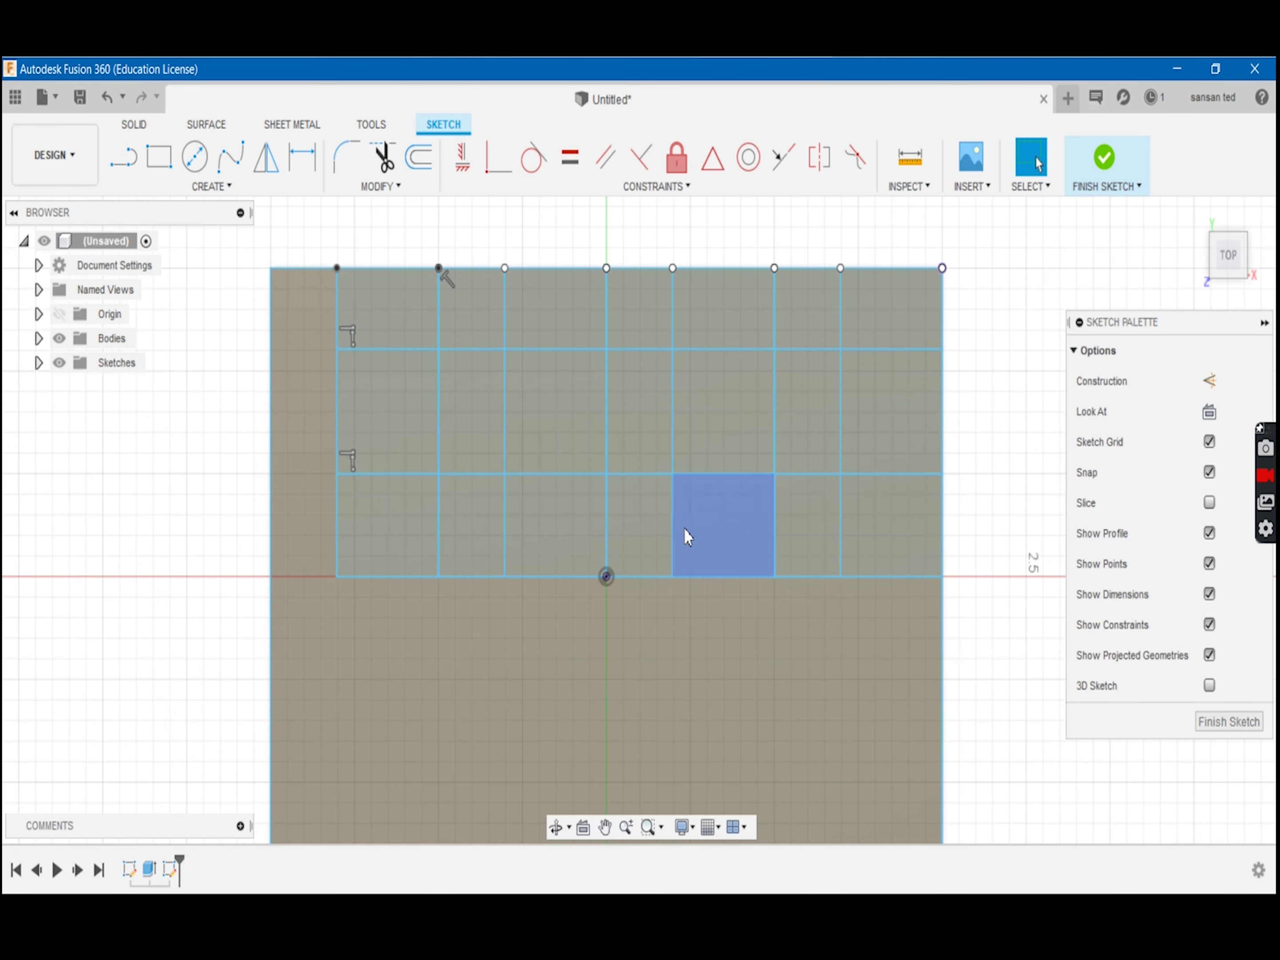
# Try to move the horizontal grid line through the origin upward, and undo the move
pyautogui.scroll(-2, 452, 629)
pyautogui.moveTo(281, 686); pyautogui.dragTo(888, 577)
pyautogui.scroll(5, 466, 572)
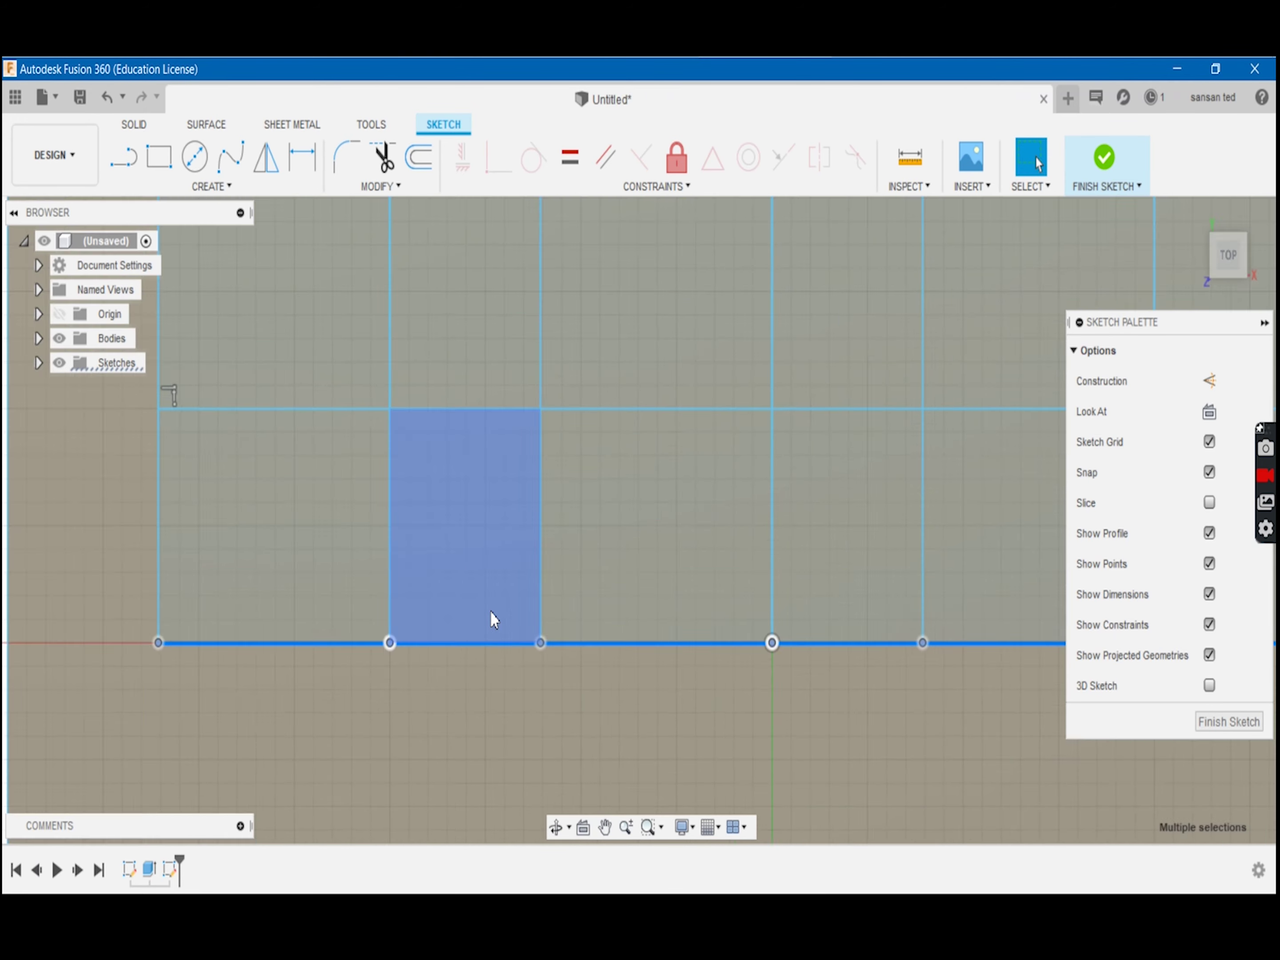
pyautogui.scroll(-3, 696, 475)
pyautogui.moveTo(758, 564); pyautogui.dragTo(760, 520)
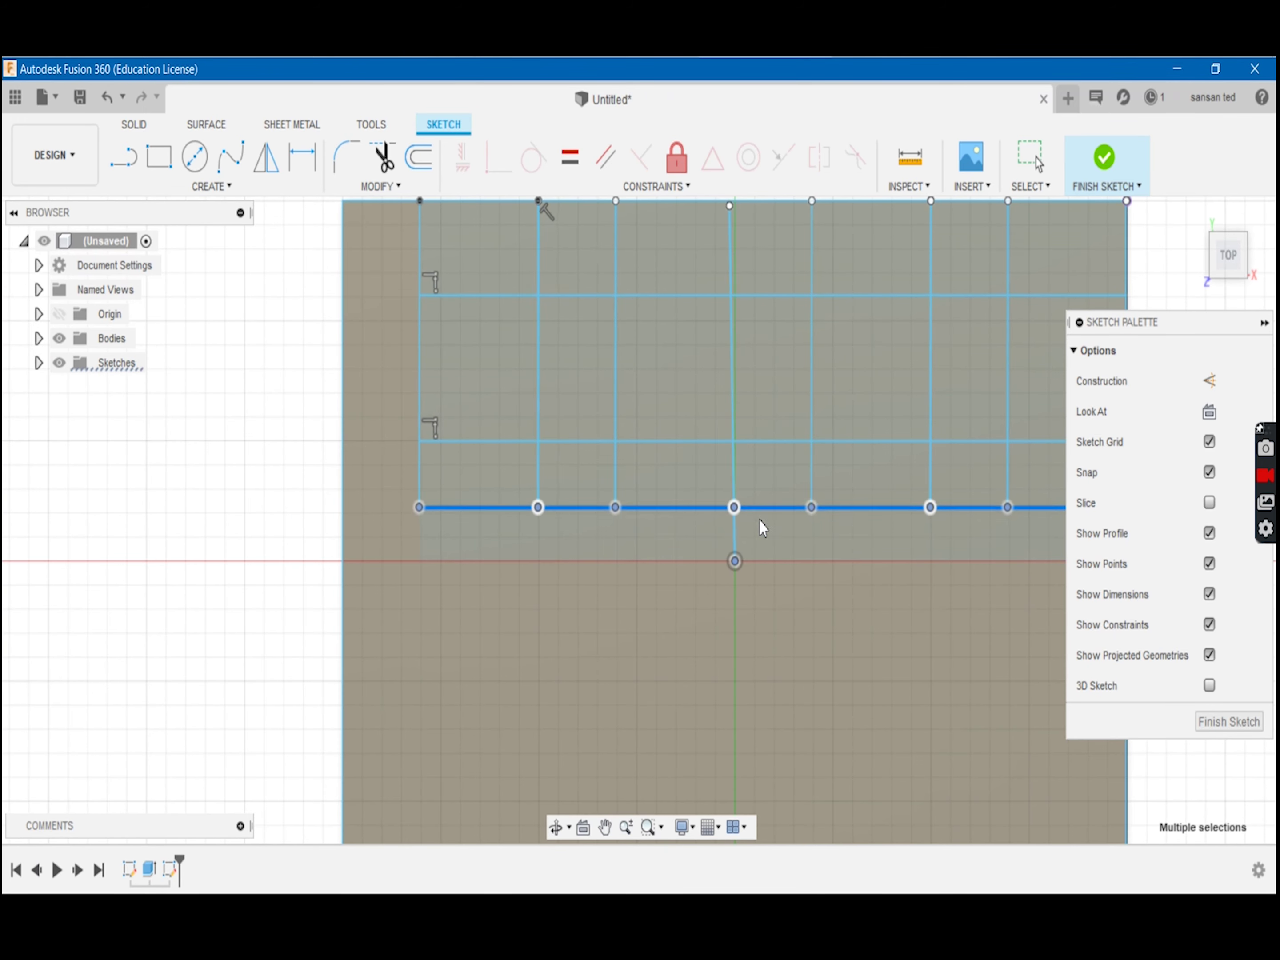
pyautogui.scroll(-2, 758, 519)
pyautogui.hotkey('ctrl', 'z')
# Measure the distance between the block's upper edge and the uppermost horizontal grid line
pyautogui.click(921, 161)
pyautogui.click(562, 293)
pyautogui.scroll(3, 563, 293)
pyautogui.click(552, 430)
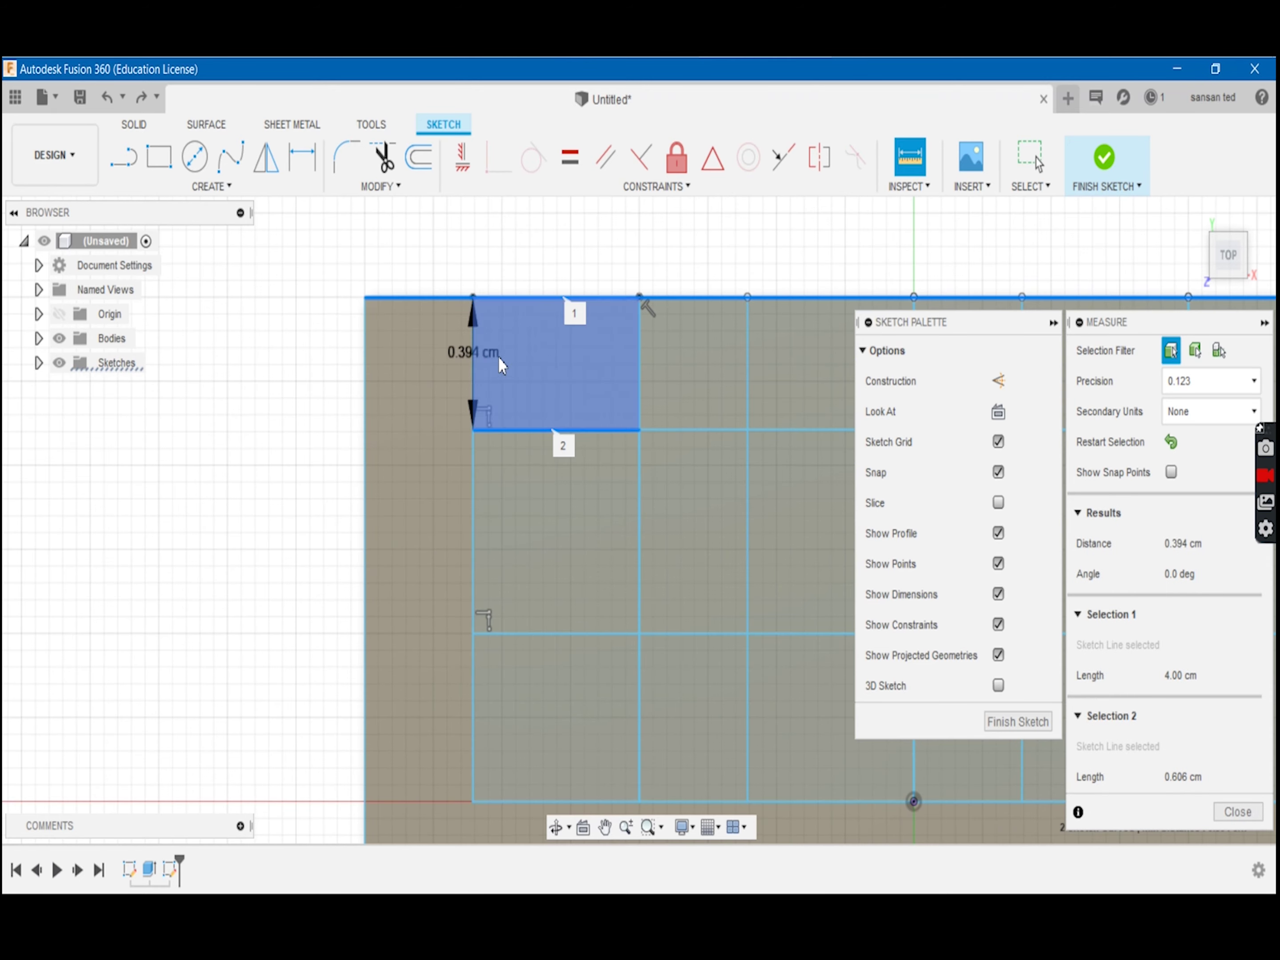
pyautogui.press('Escape')
pyautogui.moveTo(600, 350); pyautogui.dragTo(594, 330, button='middle')
# Retry shifting the lowest horizontal grid line slightly upward twice, undoing each shift
pyautogui.scroll(-3, 233, 382)
pyautogui.moveTo(254, 624); pyautogui.dragTo(779, 538)
pyautogui.moveTo(491, 560); pyautogui.dragTo(488, 551)
pyautogui.hotkey('ctrl', 'z')
pyautogui.moveTo(302, 609); pyautogui.dragTo(833, 527)
pyautogui.moveTo(589, 556); pyautogui.dragTo(595, 523)
pyautogui.hotkey('ctrl', 'z')
# Delete the lowest horizontal grid line, which passes through the origin
pyautogui.moveTo(784, 587); pyautogui.dragTo(314, 526)
pyautogui.press('Delete')
pyautogui.hotkey('ctrl', 'z')
pyautogui.moveTo(231, 623); pyautogui.dragTo(824, 526)
pyautogui.press('Delete')
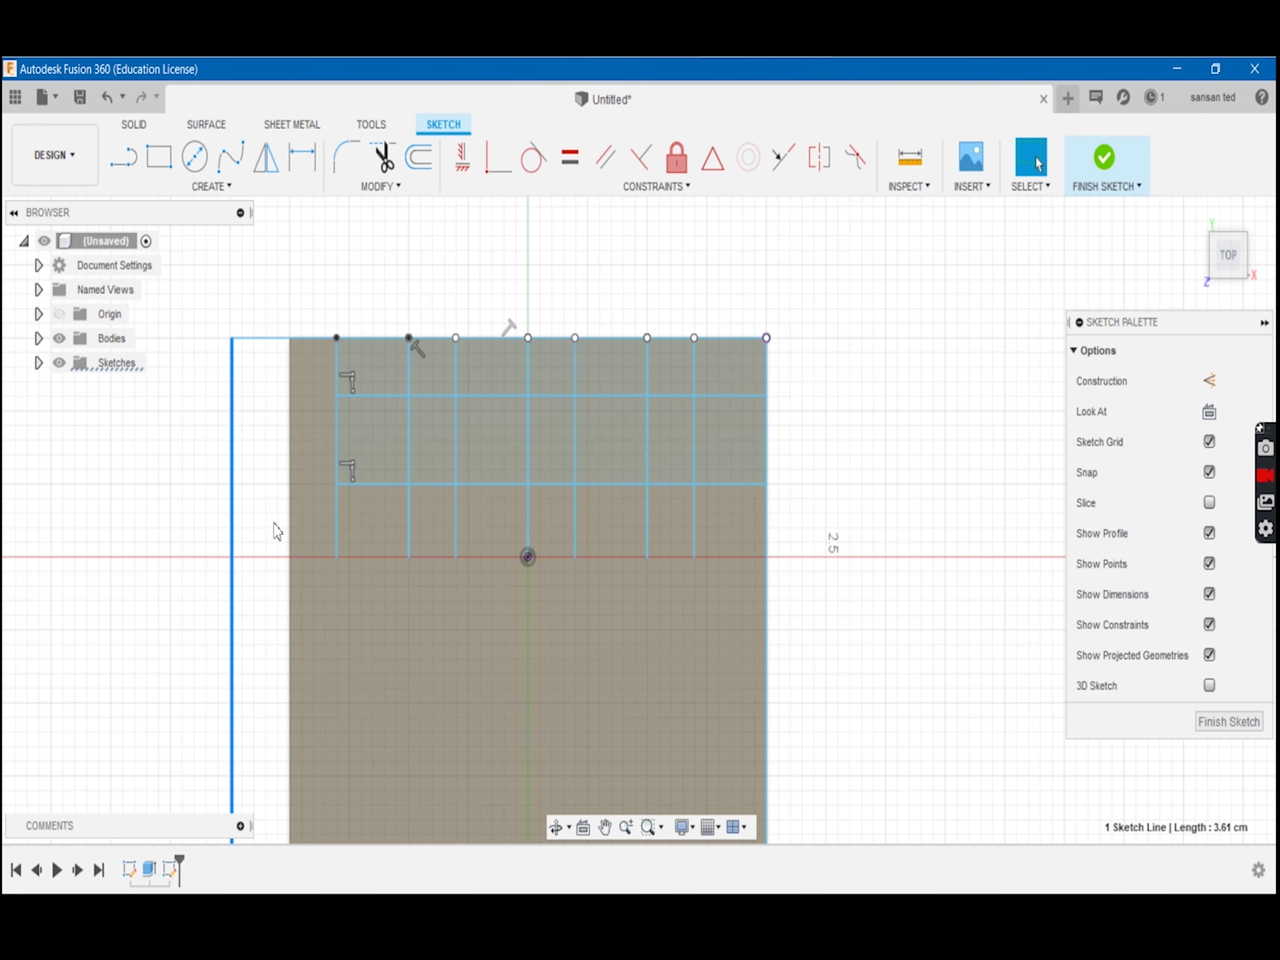
# Trim the vertical grid lines above and below the two remaining horizontal lines to leave a single row of cells
pyautogui.scroll(3, 225, 590)
pyautogui.click(307, 561)
pyautogui.press('t')
pyautogui.click(307, 562)
pyautogui.moveTo(284, 301); pyautogui.dragTo(411, 342)
pyautogui.hotkey('ctrl', 'z')
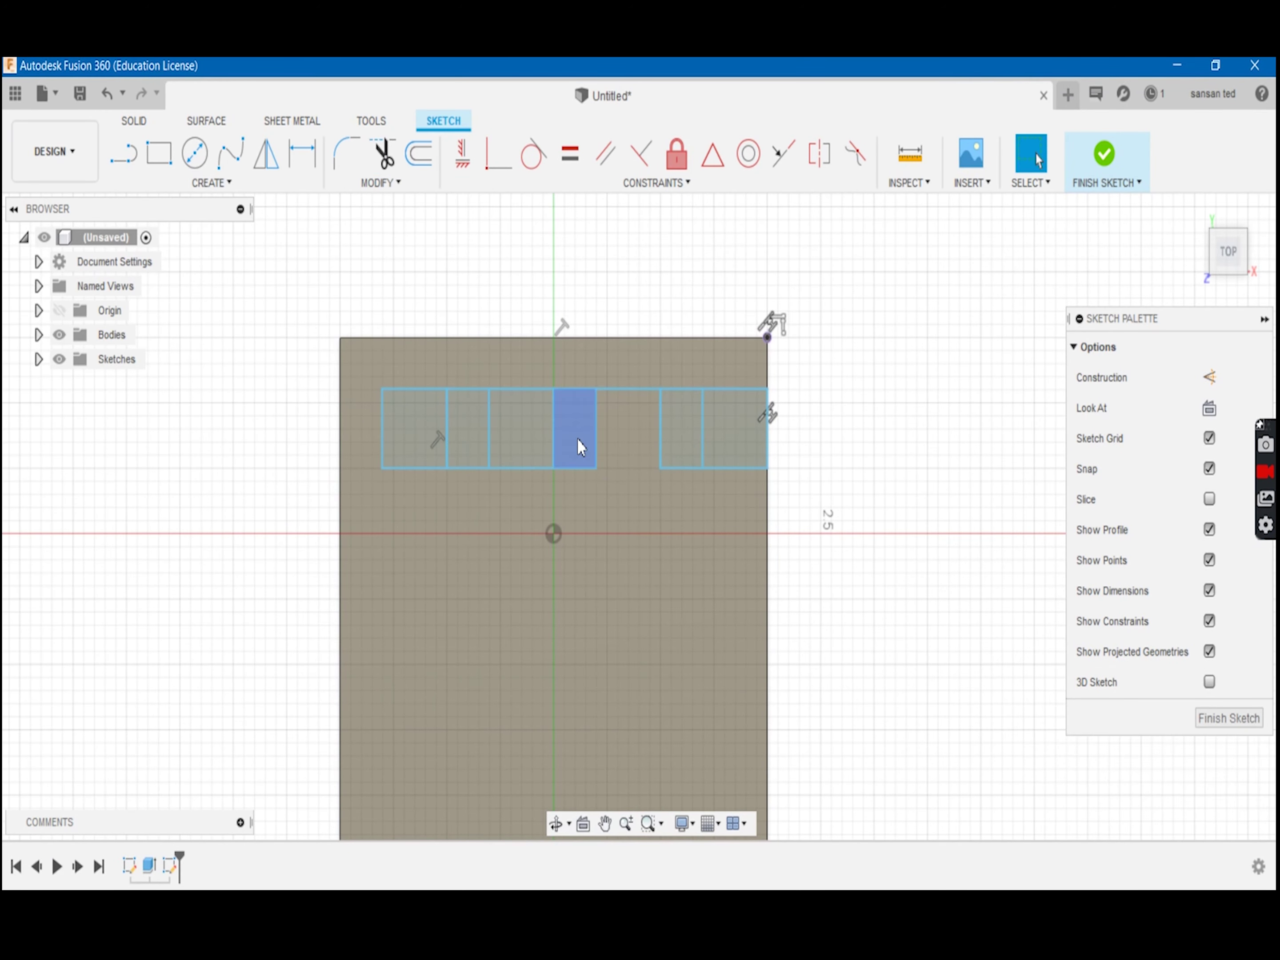
# Shift the whole row of cells left, away from the block's right edge
pyautogui.hotkey('ctrl', 'a')
pyautogui.moveTo(556, 426); pyautogui.dragTo(606, 443)
pyautogui.scroll(-2, 408, 417)
pyautogui.click(758, 461)
# Draw a vertical guide line close to the block's left edge, from its upper to its lower edge
pyautogui.scroll(2, 757, 460)
pyautogui.press('l')
pyautogui.scroll(3, 376, 368)
pyautogui.scroll(2, 377, 370)
pyautogui.click(373, 370)
pyautogui.scroll(-3, 373, 370)
pyautogui.click(428, 632)
pyautogui.scroll(-2, 471, 594)
pyautogui.press('Escape')
# Draw a matching vertical guide line close to the block's right edge, from its upper to its lower edge
pyautogui.click(132, 155)
pyautogui.click(762, 276)
pyautogui.press('Escape')
pyautogui.click(762, 276)
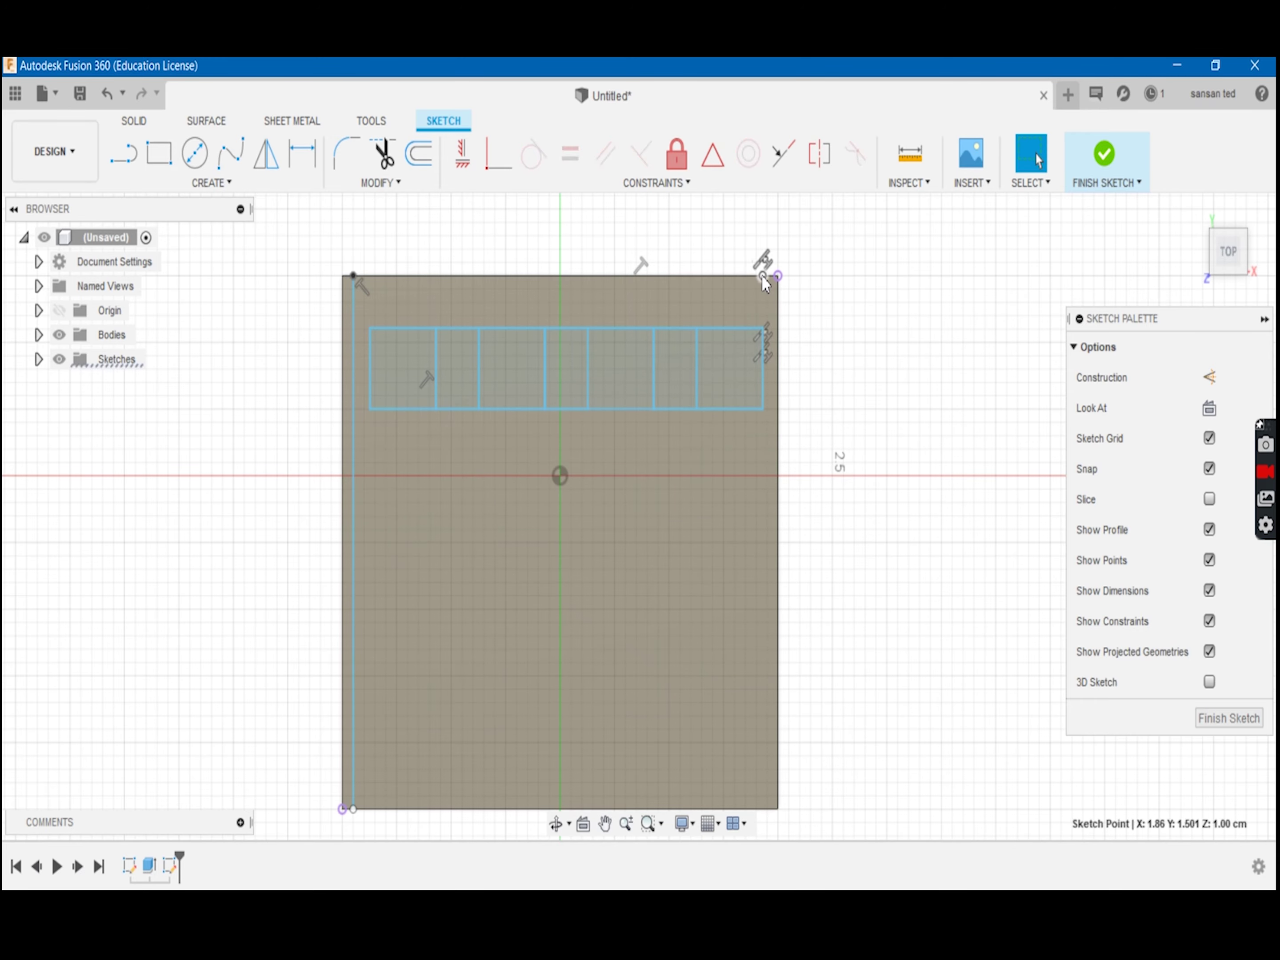
pyautogui.click(383, 153)
pyautogui.scroll(5, 763, 273)
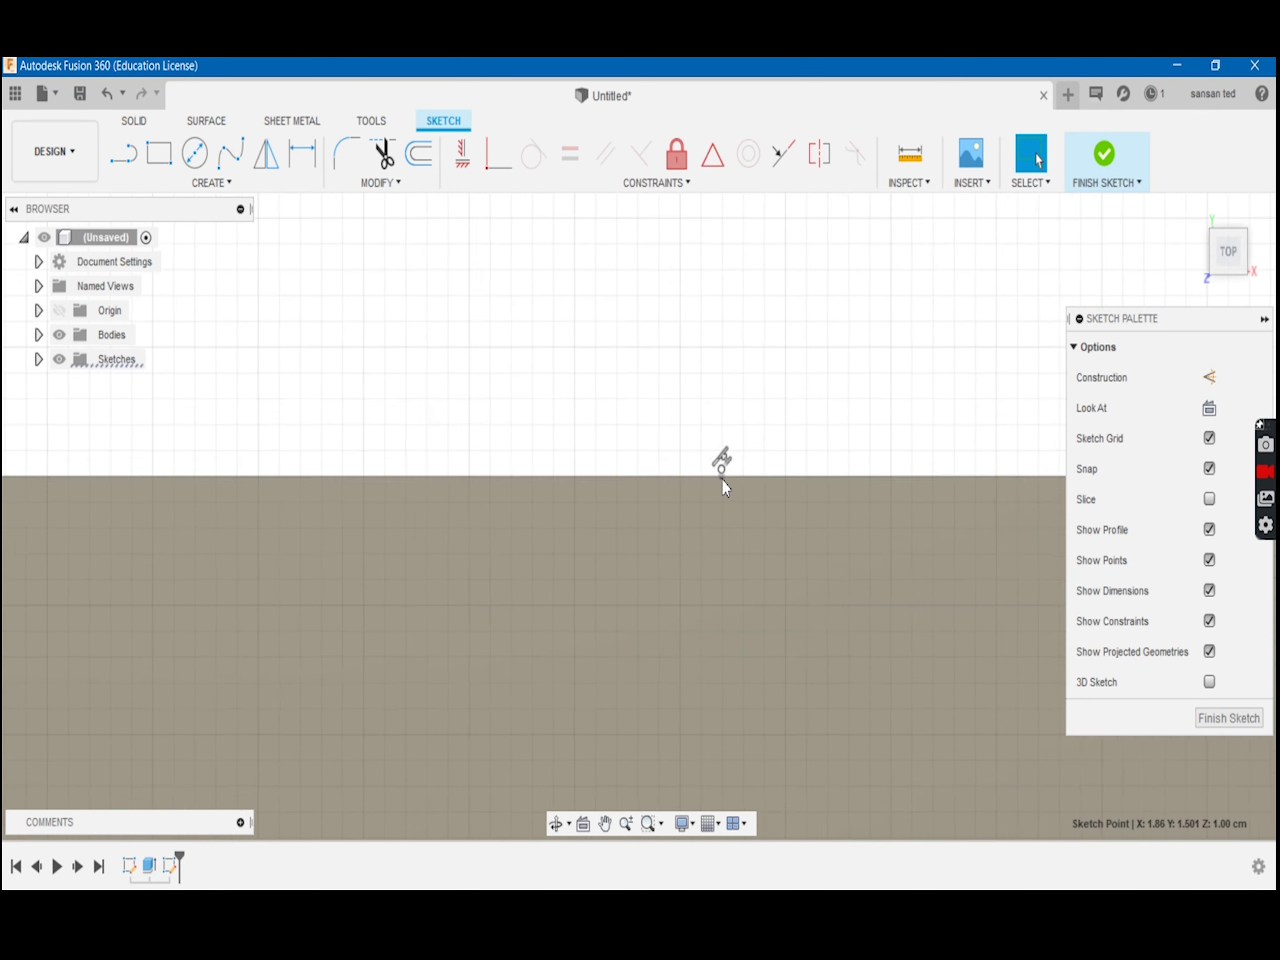
pyautogui.scroll(3, 721, 480)
pyautogui.scroll(-5, 796, 442)
pyautogui.rightClick(837, 362)
pyautogui.click(804, 354)
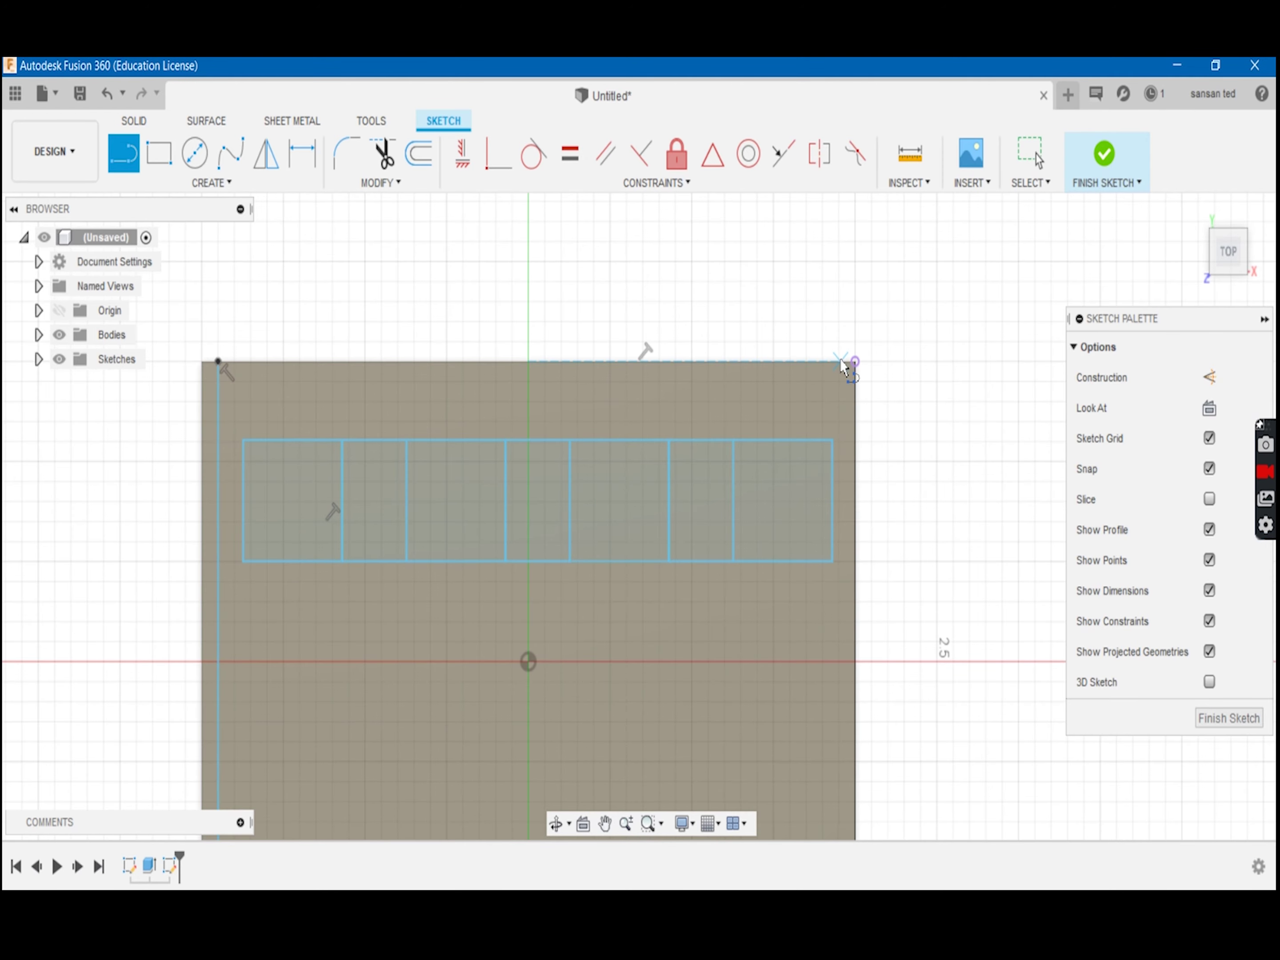
pyautogui.scroll(5, 840, 366)
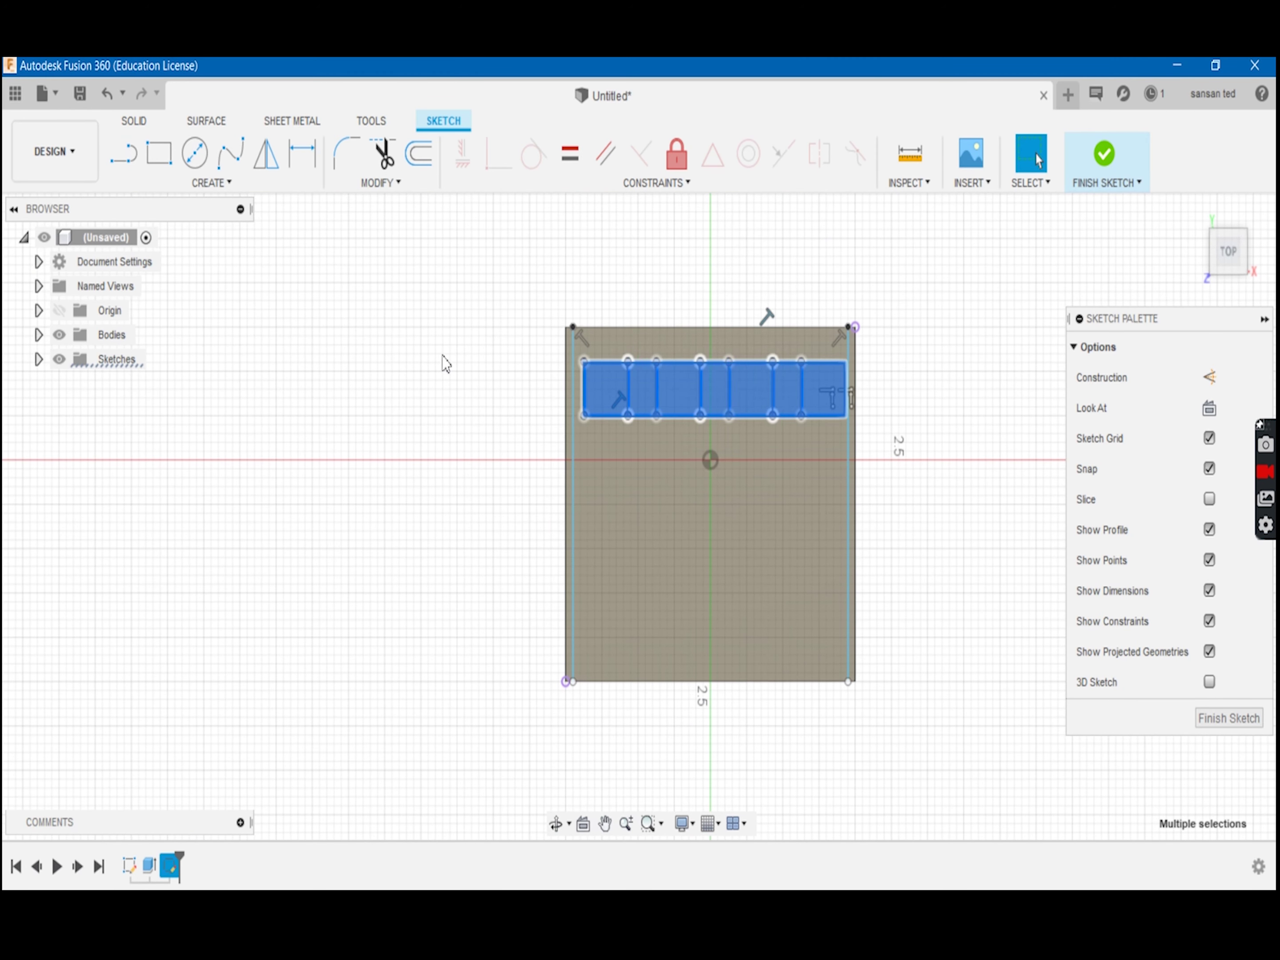
# Nudge the row of cells sideways to position it between the two vertical guide lines
pyautogui.moveTo(647, 406); pyautogui.dragTo(573, 406)
pyautogui.moveTo(580, 351); pyautogui.dragTo(848, 424)
pyautogui.moveTo(811, 370); pyautogui.dragTo(808, 372)
pyautogui.scroll(4, 843, 410)
pyautogui.scroll(-1, 416, 416)
# Delete both vertical guide lines near the block's side edges
pyautogui.click(814, 412)
pyautogui.keyDown('ctrl'); pyautogui.click(290, 391); pyautogui.keyUp('ctrl')
pyautogui.press('Delete')
# Draw a horizontal line above the row of cells, from the block's left edge to its right edge
pyautogui.scroll(3, 340, 326)
pyautogui.press('l')
pyautogui.scroll(6, 261, 347)
pyautogui.click(254, 352)
pyautogui.scroll(-8, 549, 380)
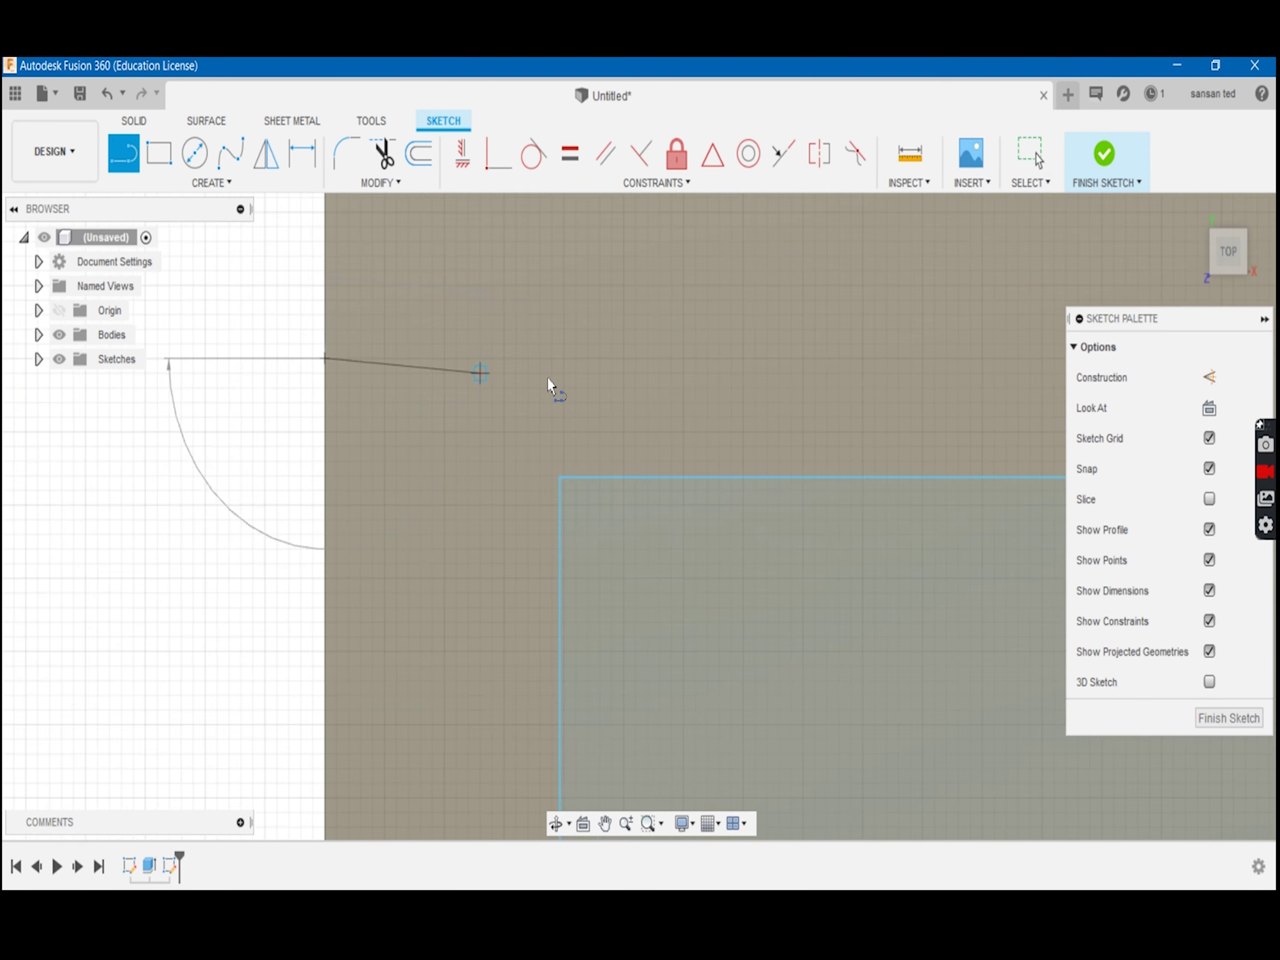
pyautogui.scroll(3, 869, 363)
pyautogui.click(832, 400)
pyautogui.press('Escape')
# Move the row of cells so that its upper side lies on the new horizontal line
pyautogui.scroll(-3, 784, 317)
pyautogui.scroll(2, 597, 378)
pyautogui.moveTo(947, 483); pyautogui.dragTo(417, 361)
pyautogui.scroll(6, 929, 384)
pyautogui.scroll(-5, 986, 369)
pyautogui.scroll(6, 959, 296)
pyautogui.moveTo(758, 742); pyautogui.dragTo(743, 611)
pyautogui.scroll(-8, 743, 610)
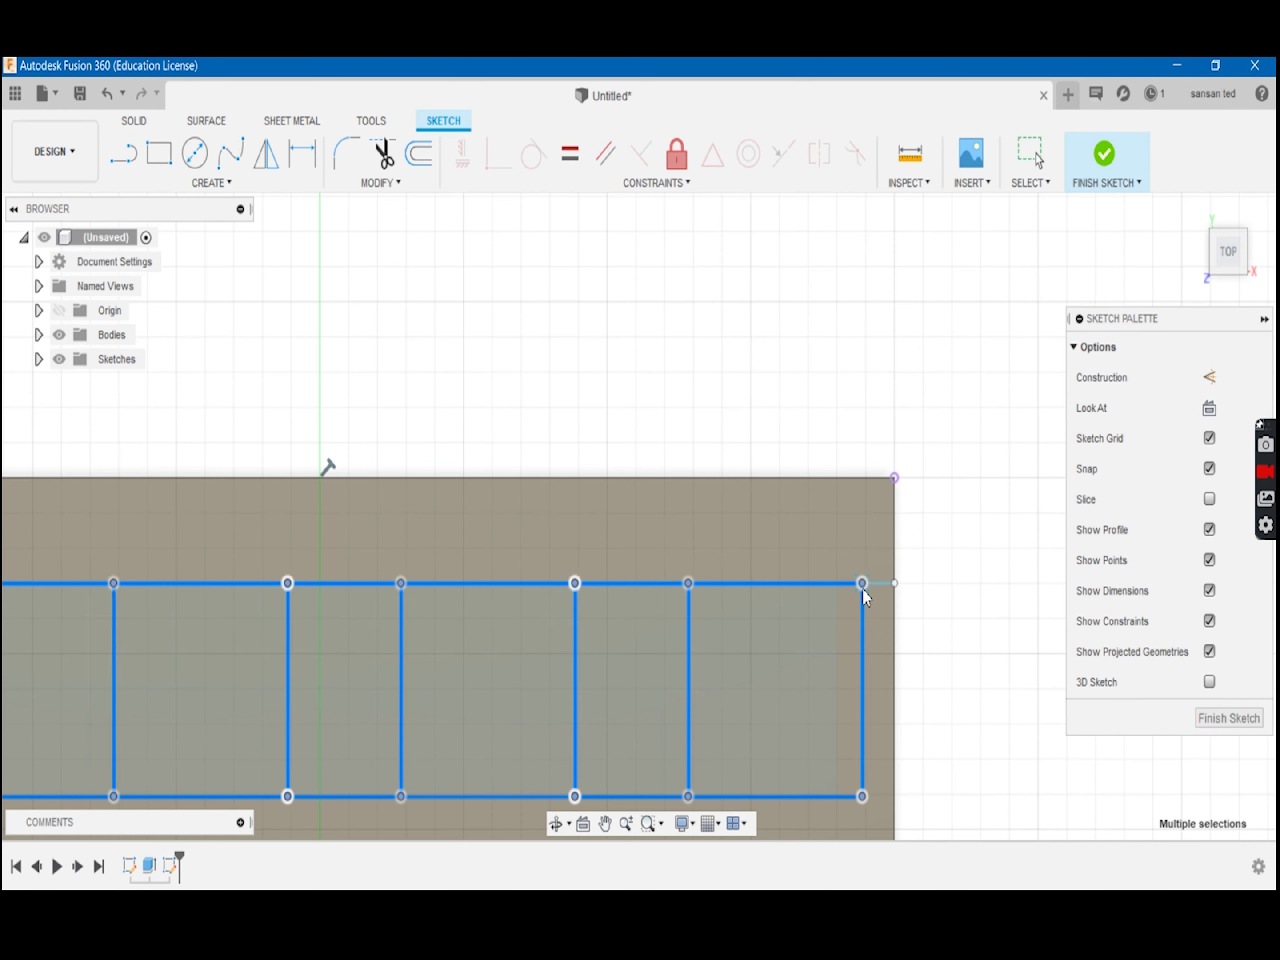
pyautogui.scroll(3, 726, 502)
pyautogui.scroll(8, 949, 445)
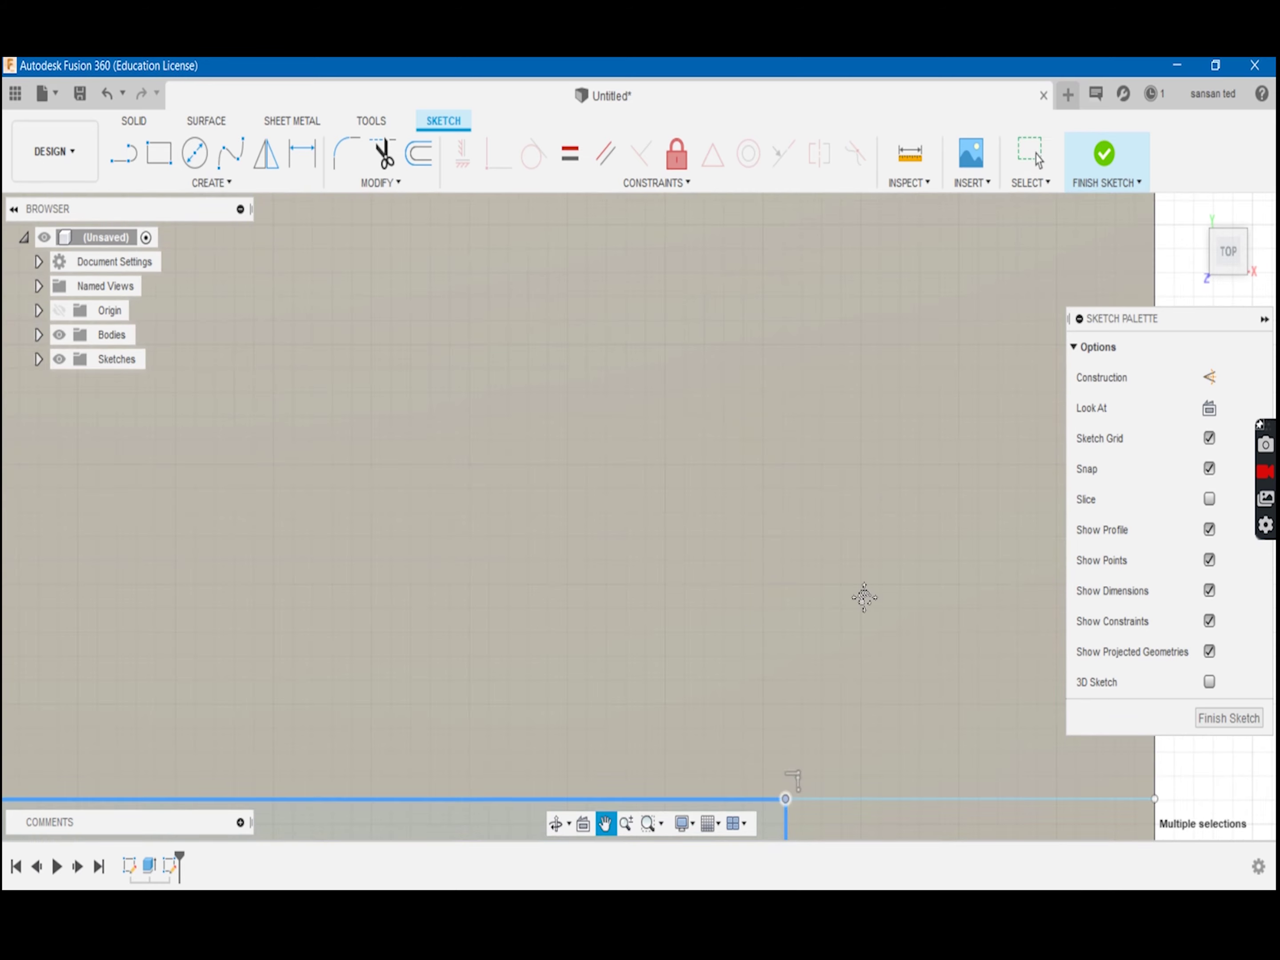
pyautogui.scroll(-4, 872, 337)
pyautogui.click(846, 494)
# Copy the row of cells and stack the pasted copies directly below it until six rows fill the block's top face
pyautogui.scroll(-6, 847, 492)
pyautogui.moveTo(406, 589); pyautogui.dragTo(850, 476)
pyautogui.doubleClick(850, 477)
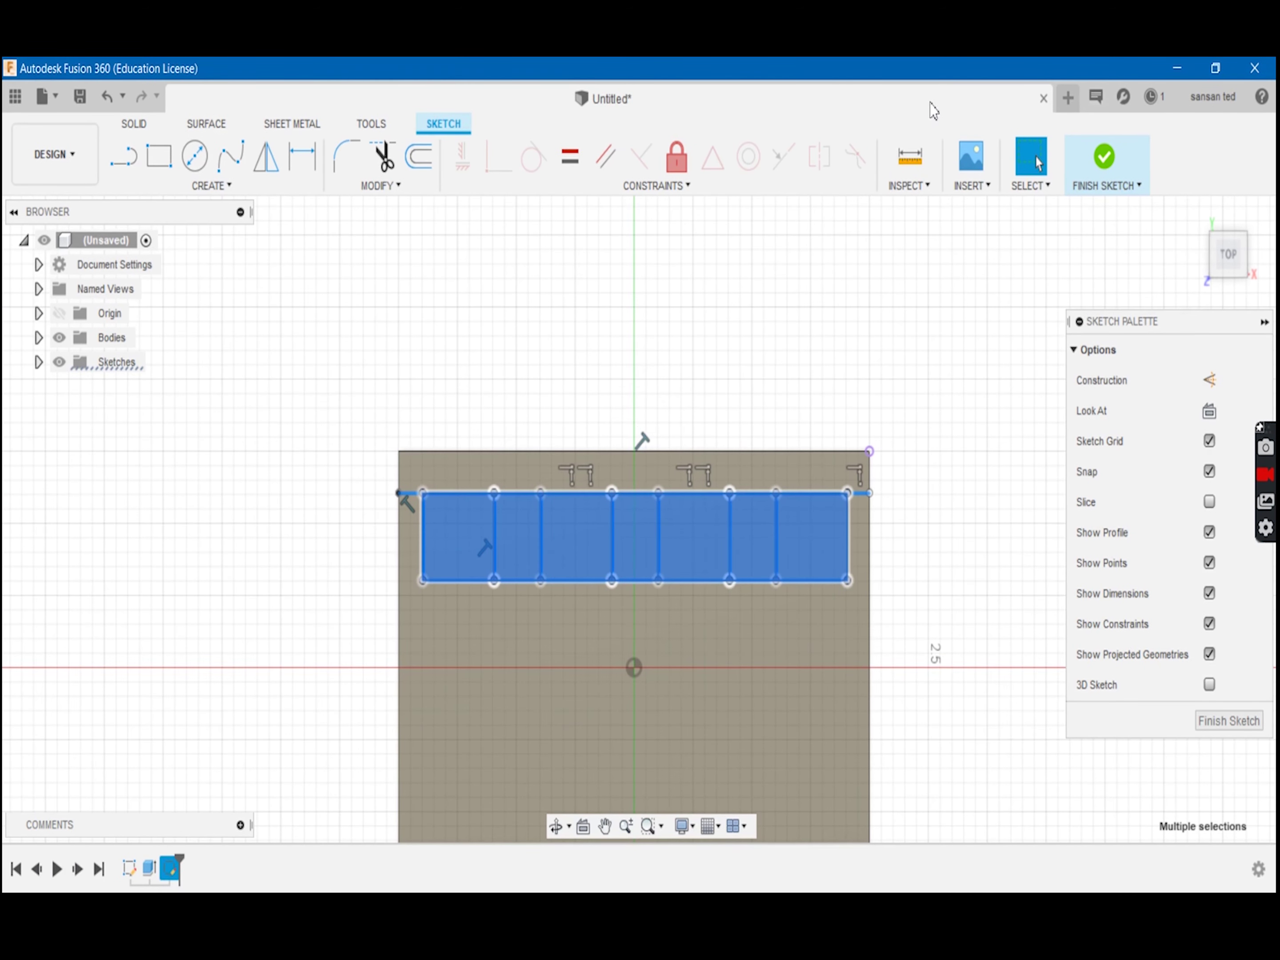
pyautogui.press('m')
pyautogui.moveTo(738, 643); pyautogui.dragTo(749, 731)
pyautogui.scroll(-3, 749, 731)
pyautogui.press('Return')
pyautogui.hotkey('ctrl', 'v')
pyautogui.press('Return')
pyautogui.moveTo(663, 449); pyautogui.dragTo(678, 621)
pyautogui.hotkey('ctrl', 'v')
pyautogui.press('Return')
pyautogui.press('Return')
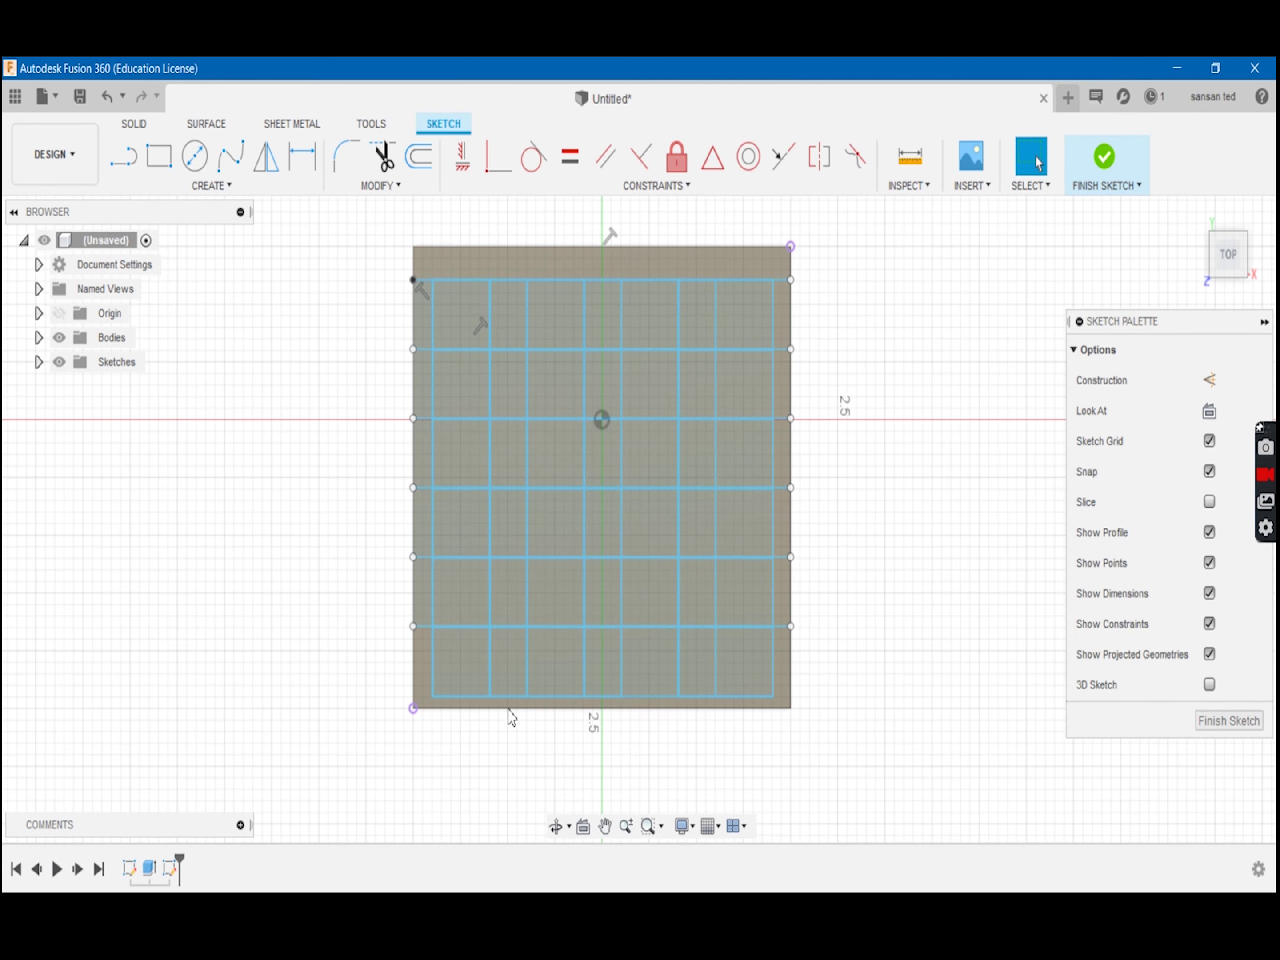
# Trim the ends of the horizontal lines that extend past the grid to the block's two side edges
pyautogui.doubleClick(546, 271)
pyautogui.scroll(5, 545, 268)
pyautogui.scroll(-6, 809, 451)
pyautogui.press('t')
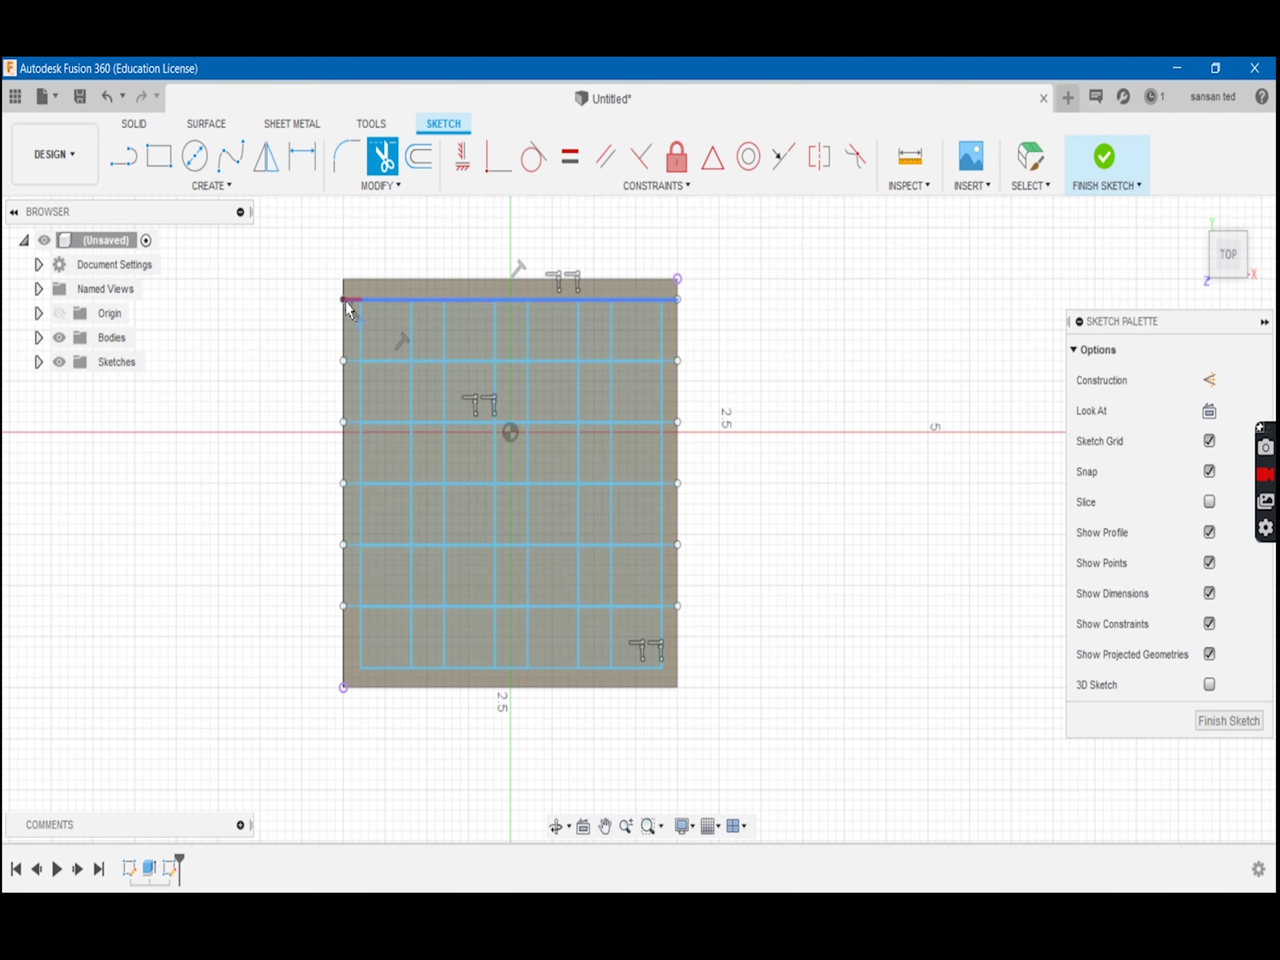
pyautogui.moveTo(344, 498); pyautogui.dragTo(347, 290)
pyautogui.moveTo(674, 294)
pyautogui.mouseDown()
pyautogui.moveTo(661, 499)
pyautogui.moveTo(674, 610)
pyautogui.mouseUp()
pyautogui.hotkey('ctrl', 'z')
pyautogui.press('t')
# Trim the horizontal segments in the gaps between the columns so that four separate columns of cells remain
pyautogui.click(594, 299)
pyautogui.press('Escape')
pyautogui.press('t')
pyautogui.click(604, 484)
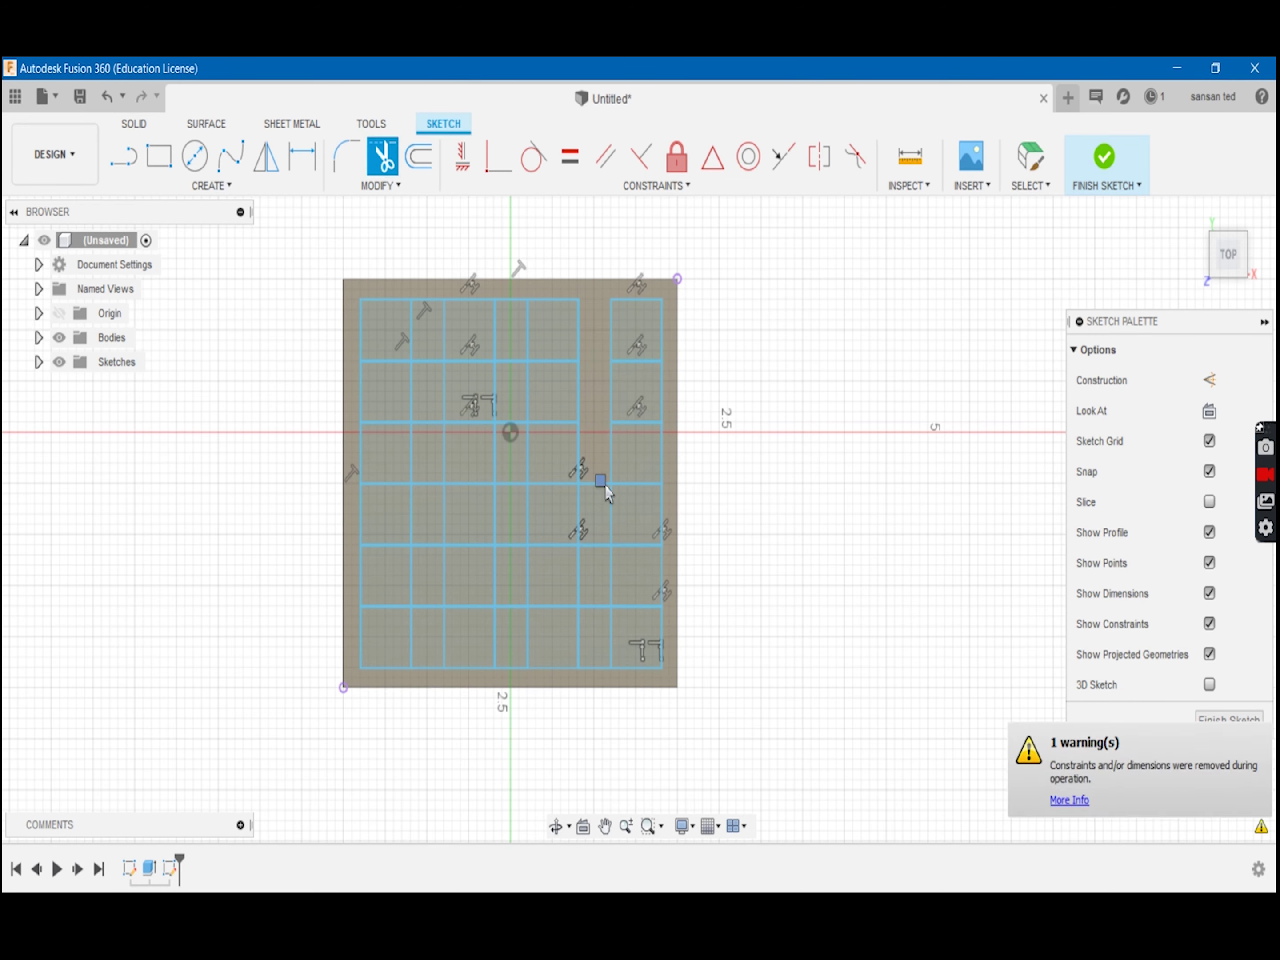
pyautogui.click(523, 611)
pyautogui.hotkey('ctrl', 'z')
pyautogui.press('t')
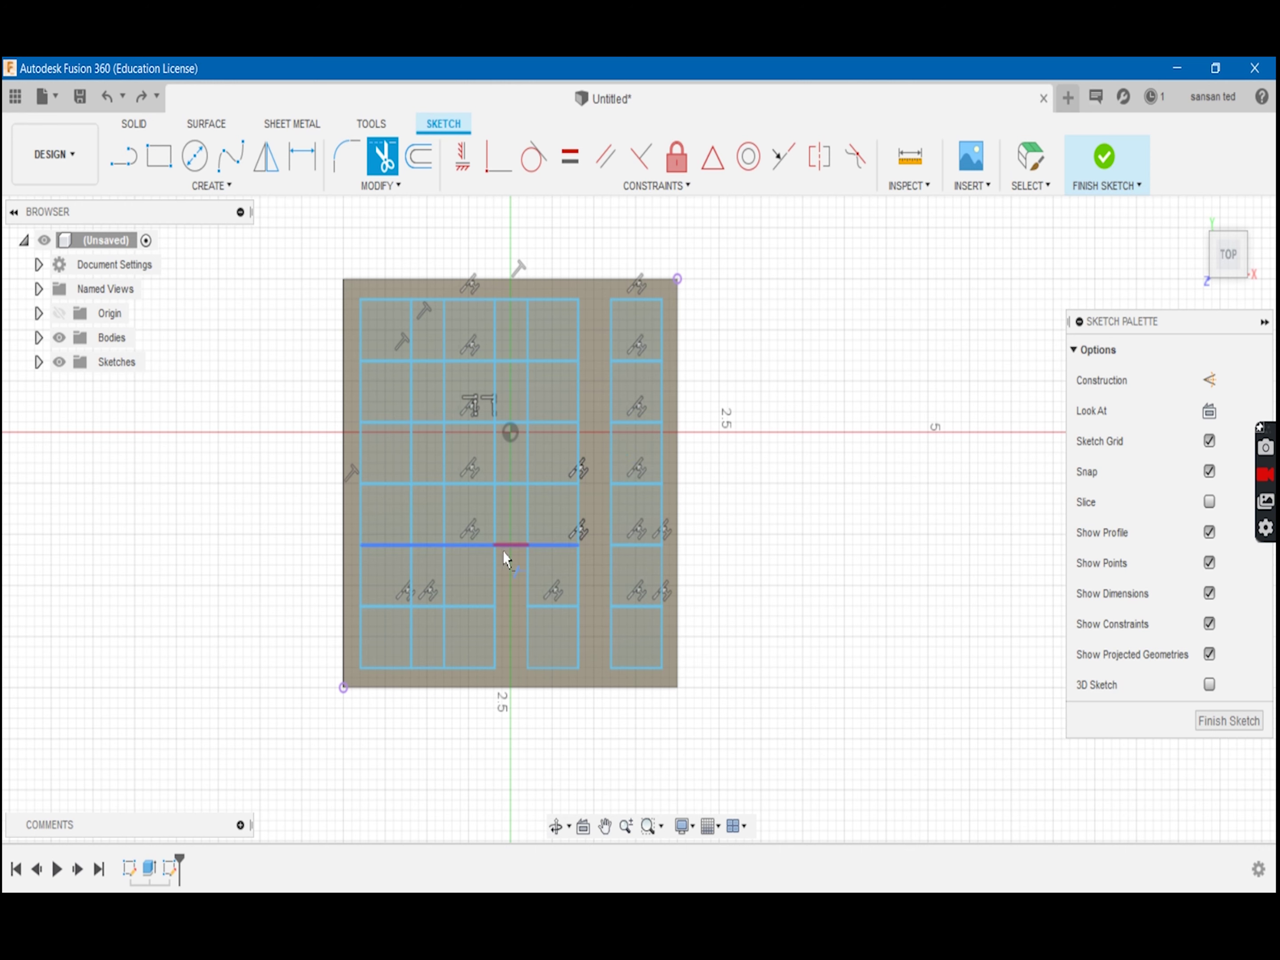
pyautogui.moveTo(504, 555); pyautogui.dragTo(515, 300)
pyautogui.click(453, 546)
pyautogui.press('Escape')
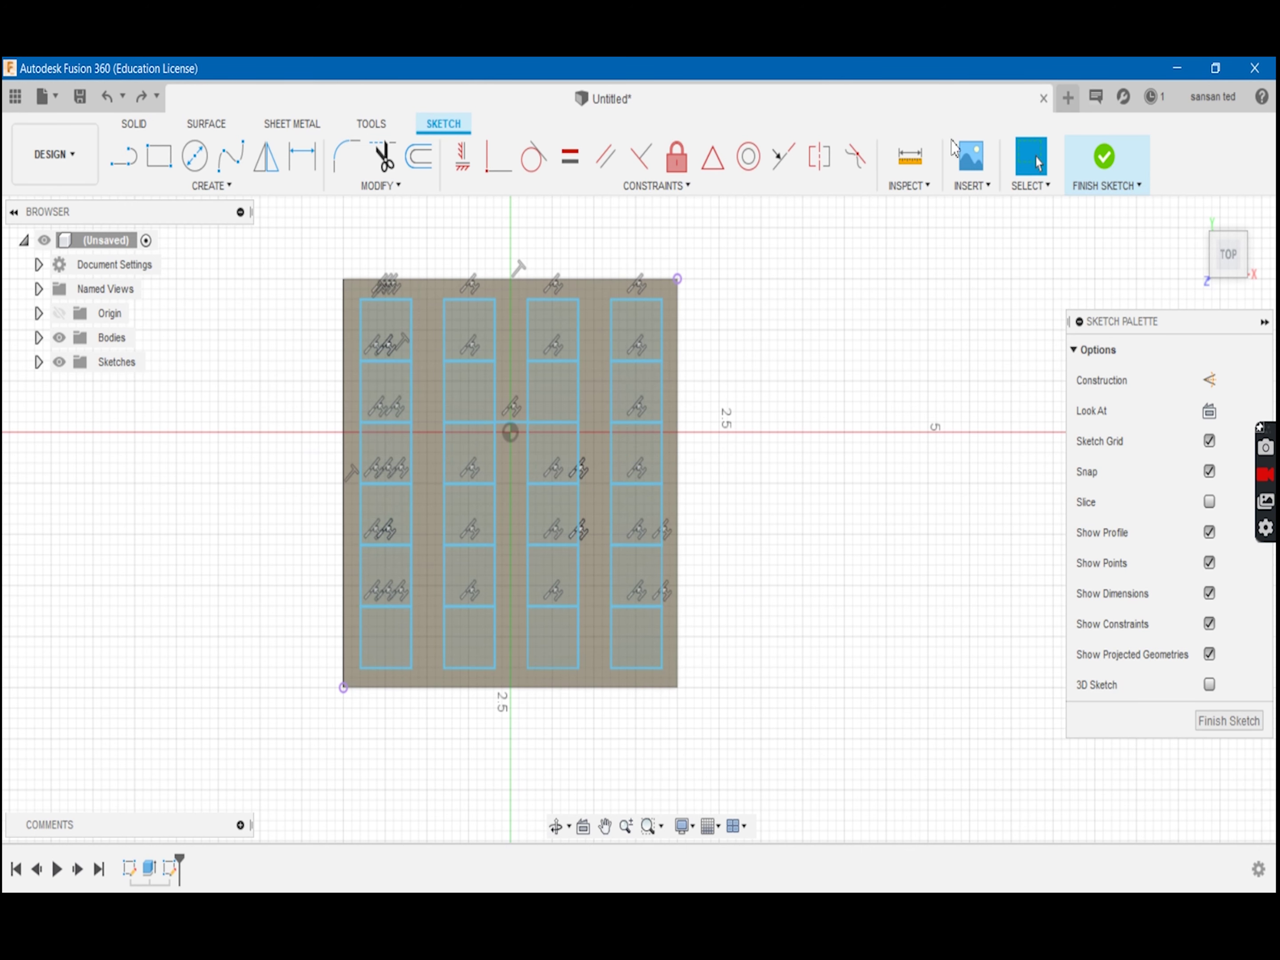
# Measure the distance between the upper and lower sides of the first cell in the grid
pyautogui.click(913, 150)
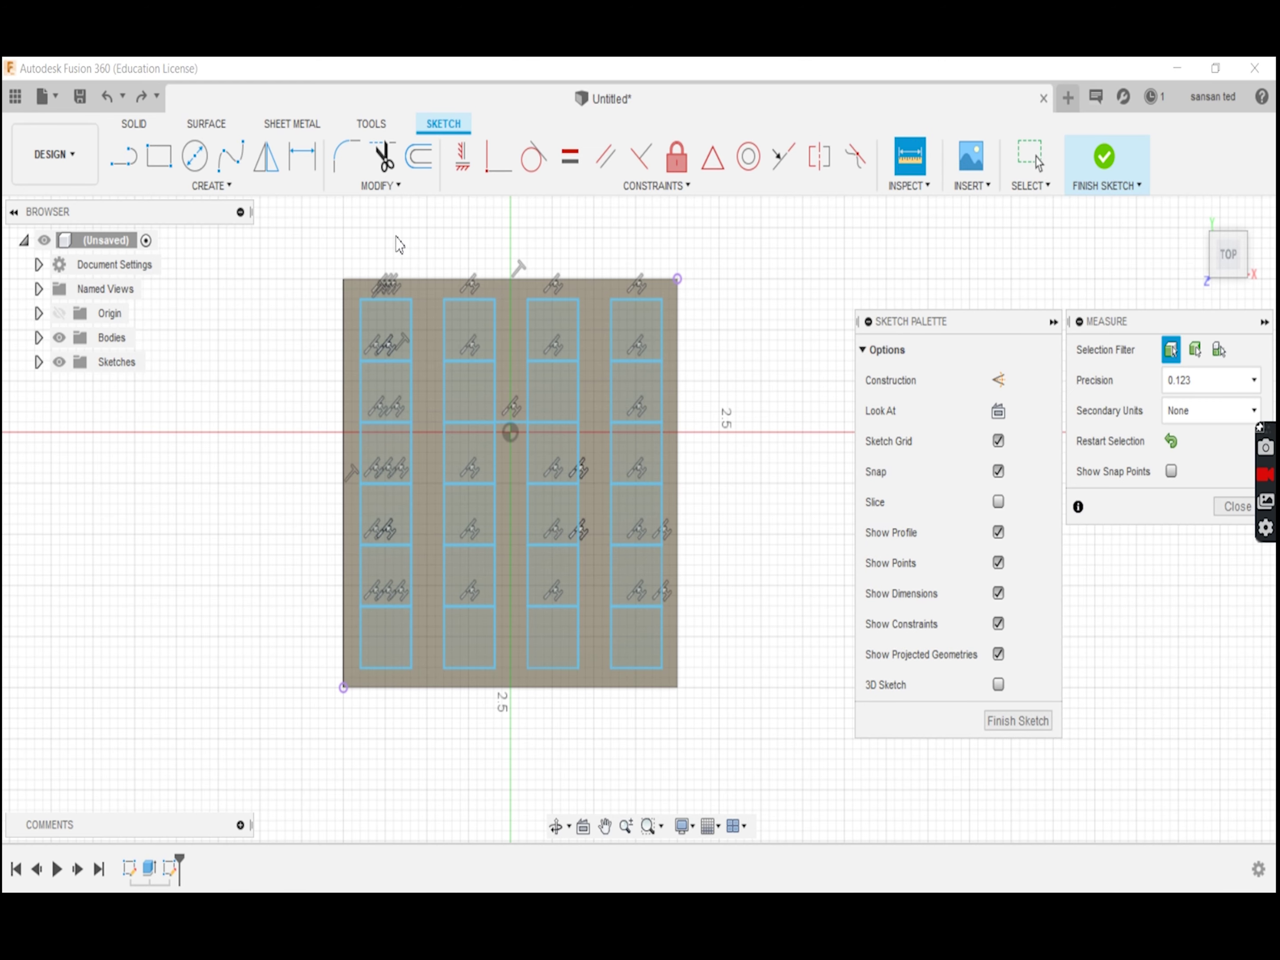
pyautogui.click(388, 302)
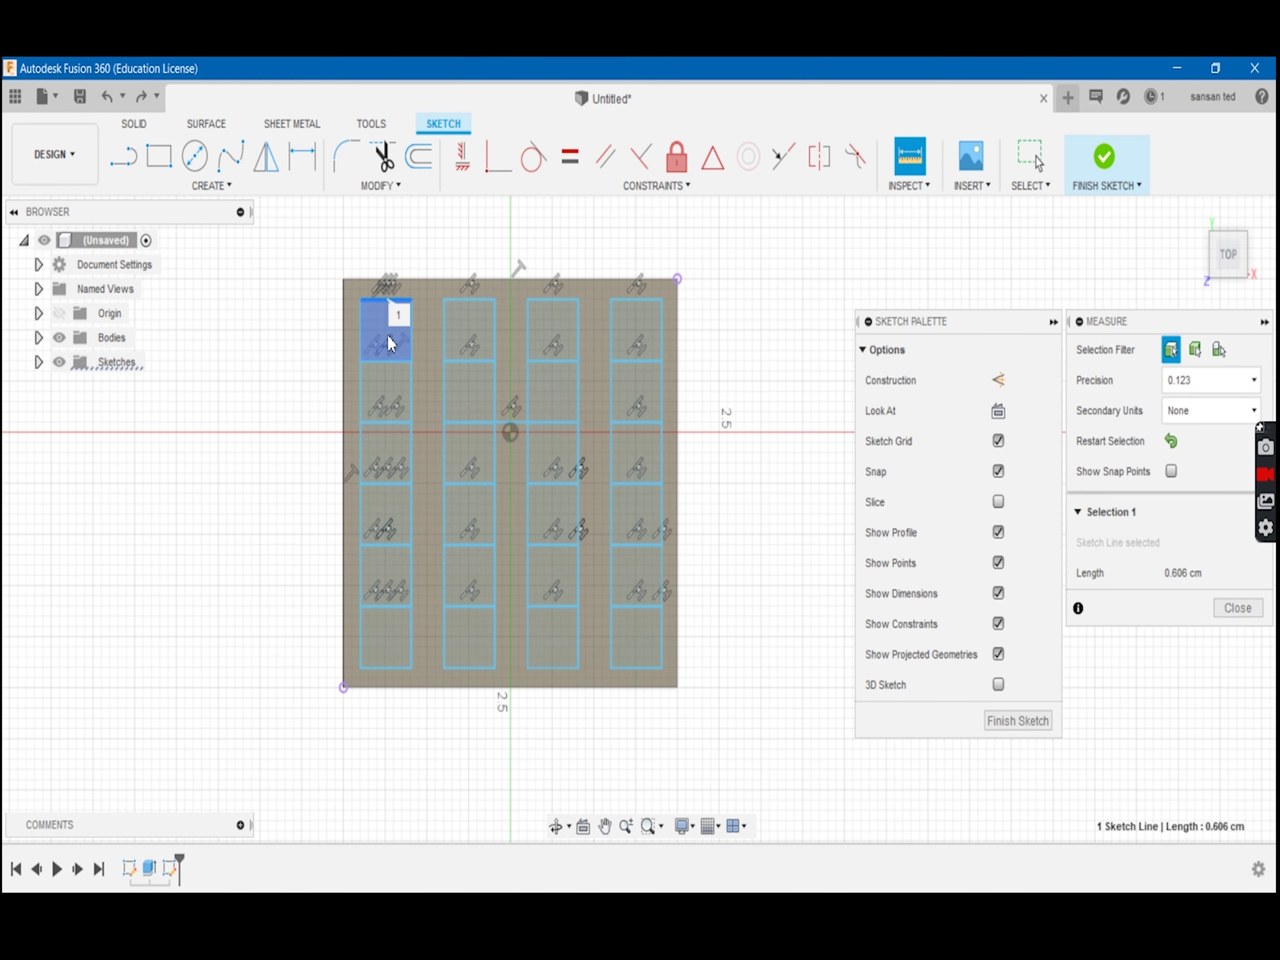
pyautogui.click(388, 362)
pyautogui.scroll(3, 418, 367)
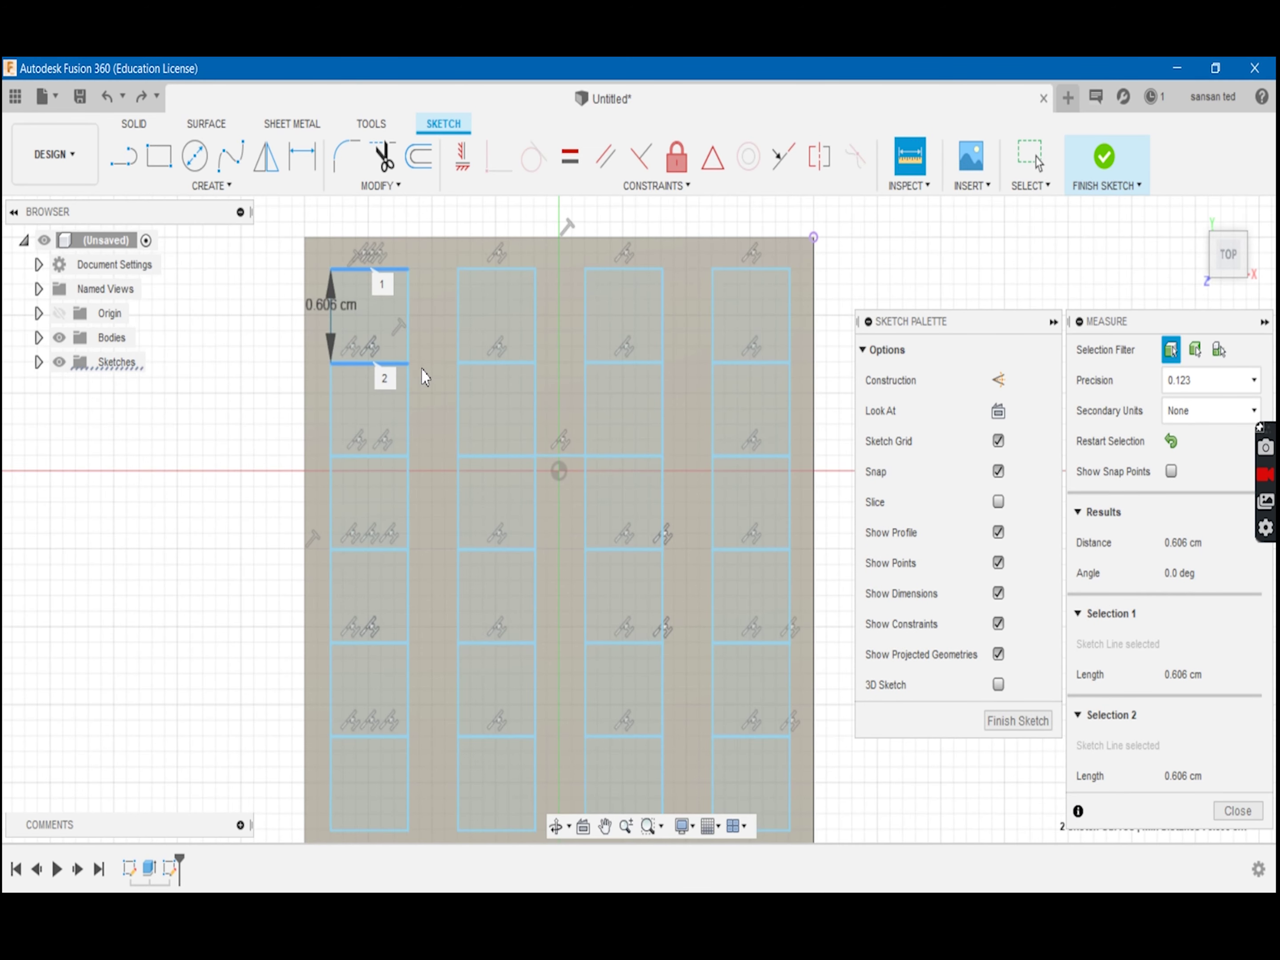
pyautogui.press('Escape')
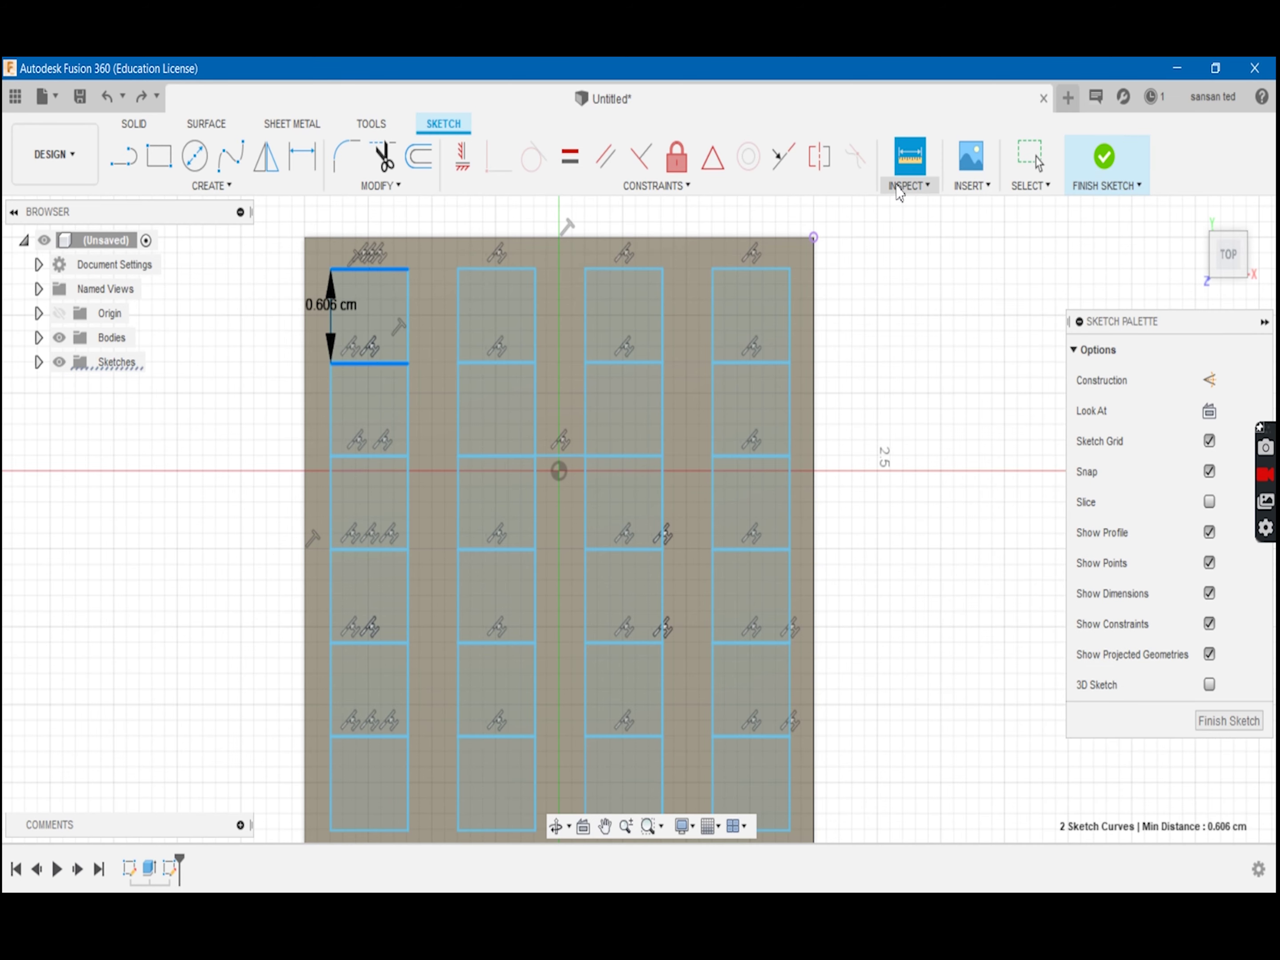
pyautogui.scroll(-3, 445, 252)
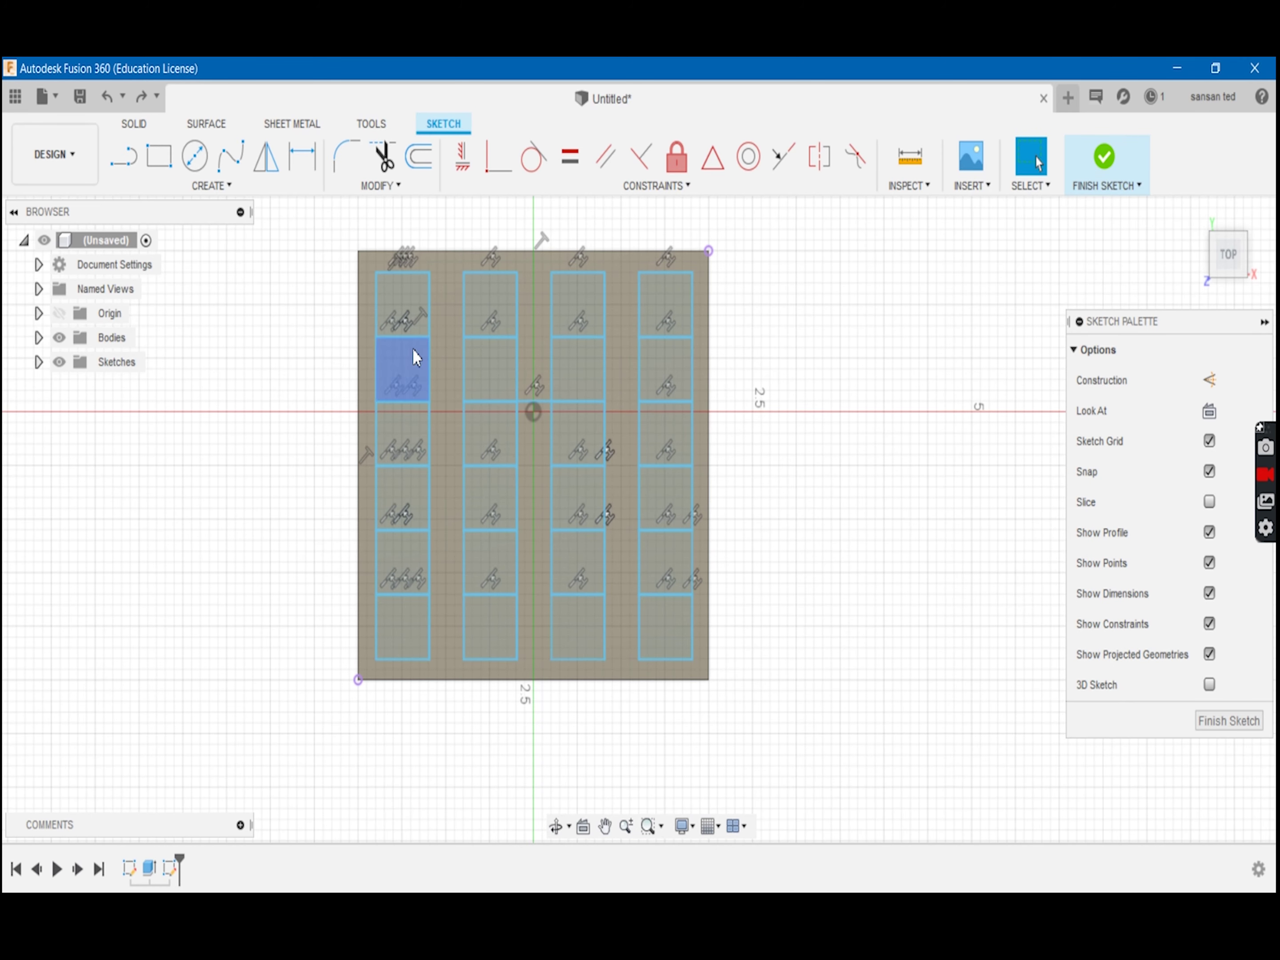
pyautogui.click(405, 301)
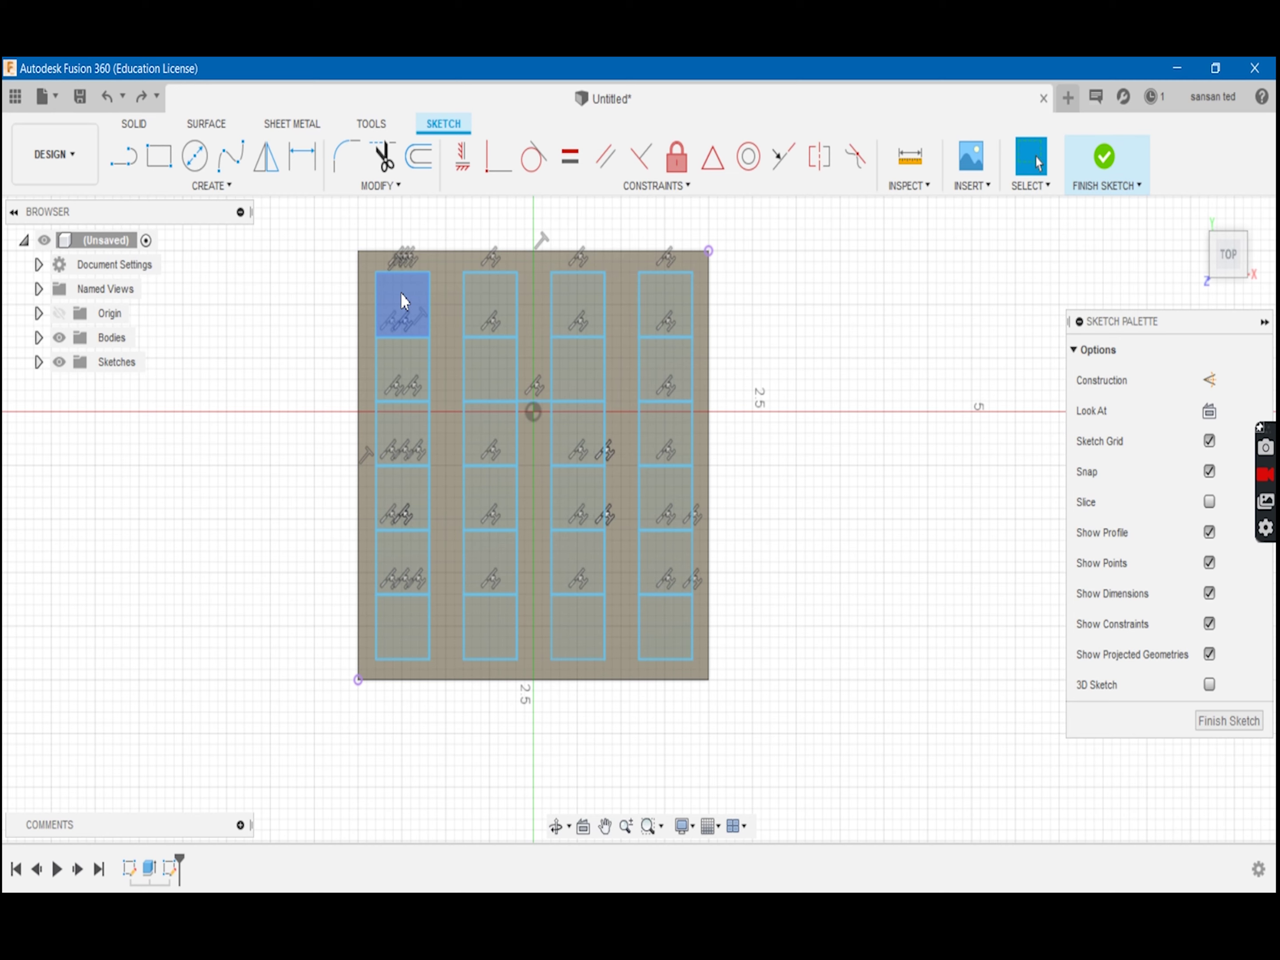
pyautogui.click(426, 296)
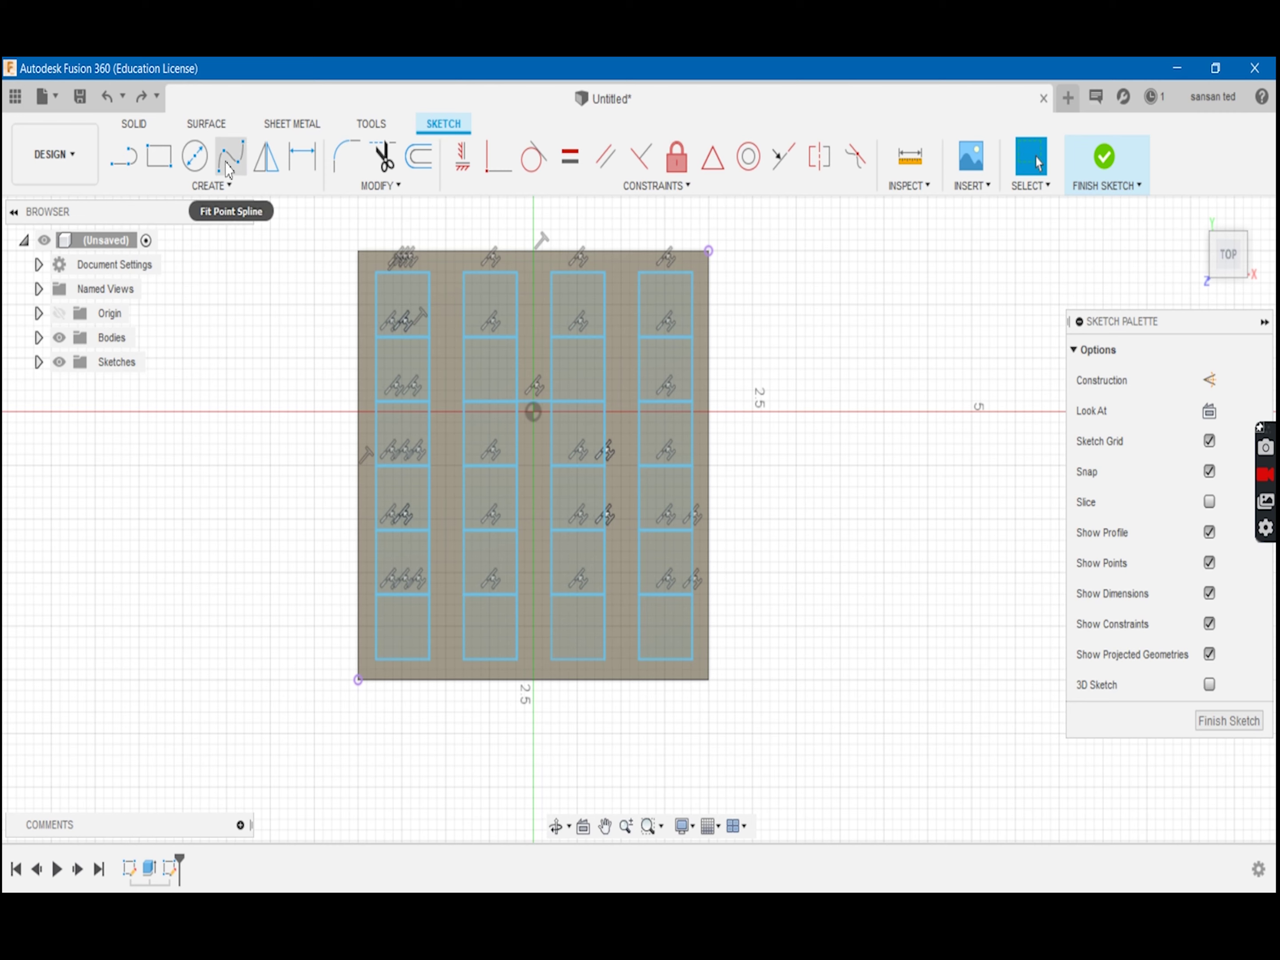
# Delete the second, fourth and sixth rows of cells to leave gaps between the remaining rows
pyautogui.moveTo(724, 360); pyautogui.dragTo(293, 374)
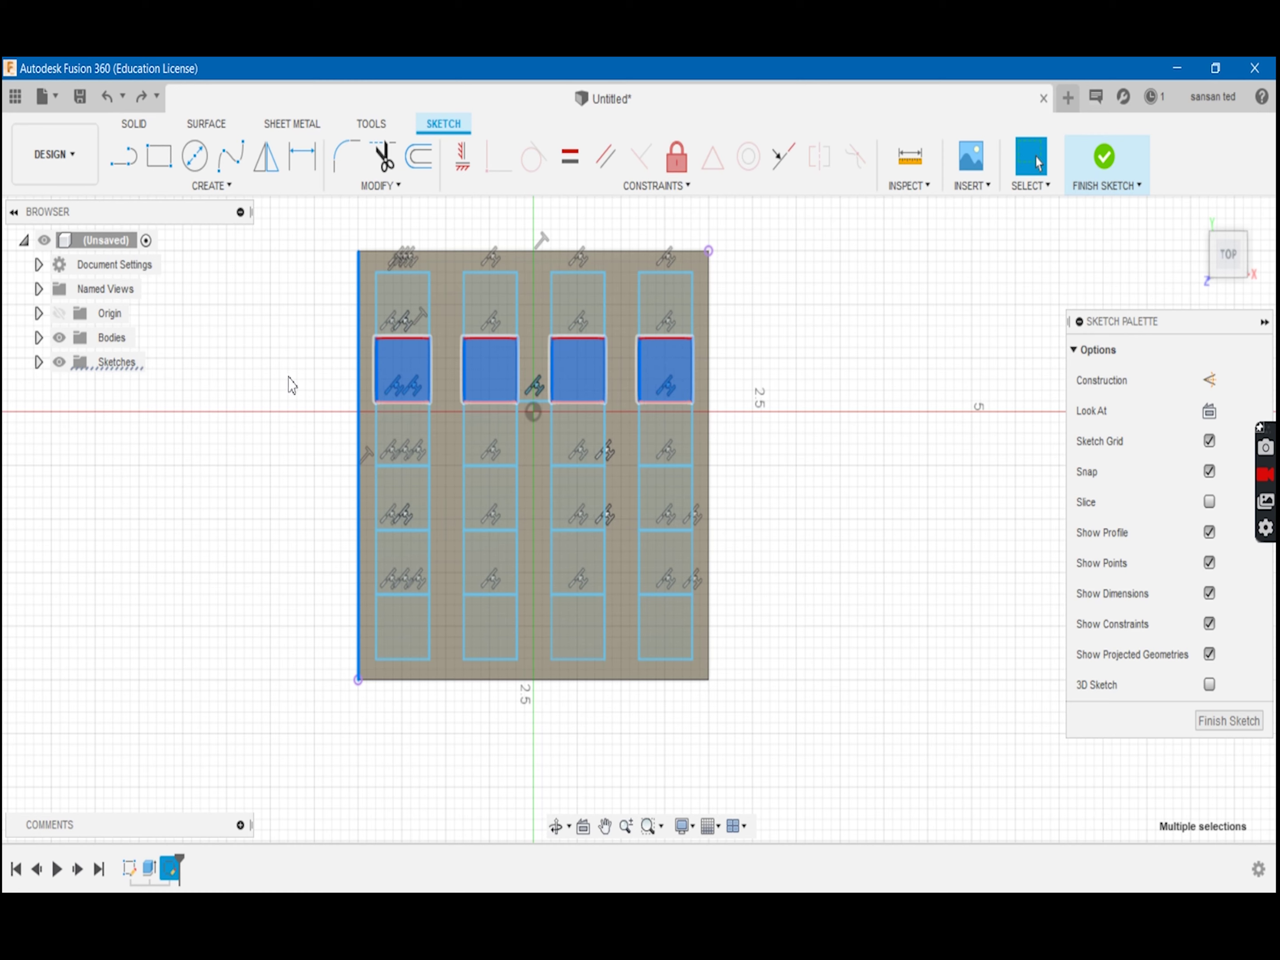
pyautogui.press('Delete')
pyautogui.moveTo(782, 499); pyautogui.dragTo(208, 494)
pyautogui.press('Delete')
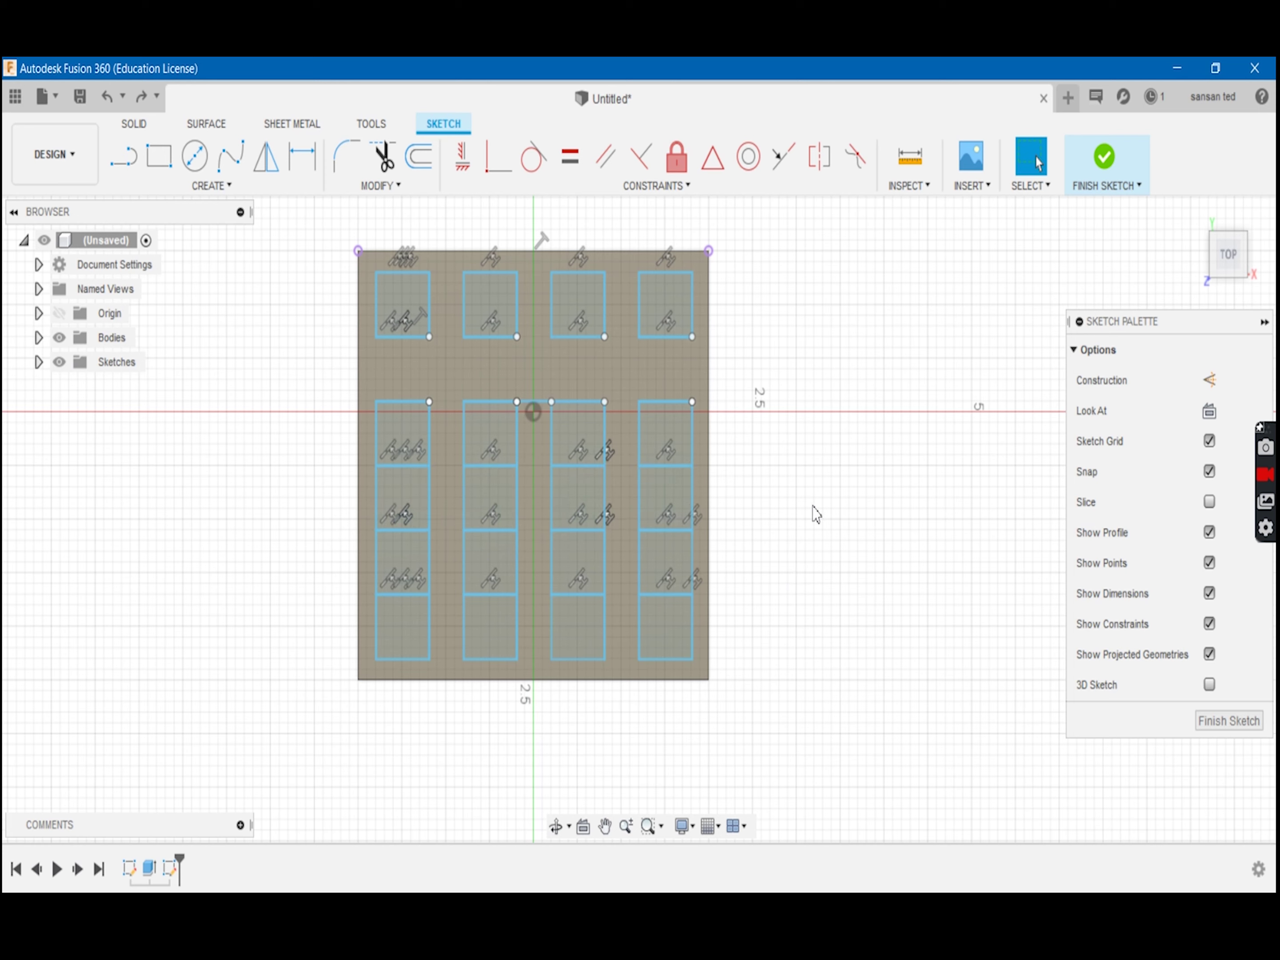
pyautogui.moveTo(282, 507); pyautogui.dragTo(283, 507)
pyautogui.press('Delete')
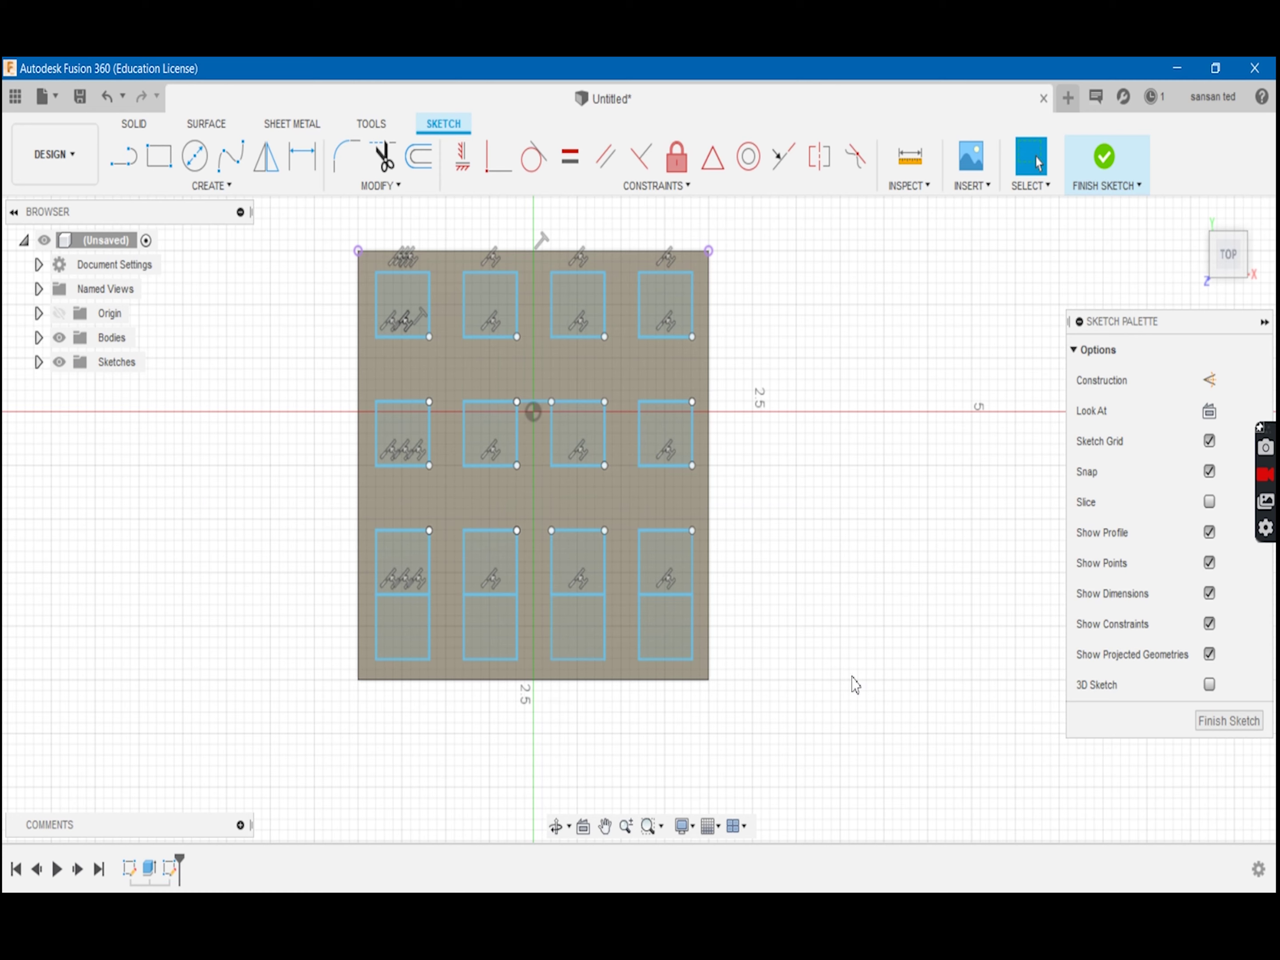
pyautogui.moveTo(848, 633); pyautogui.dragTo(263, 628)
pyautogui.press('Delete')
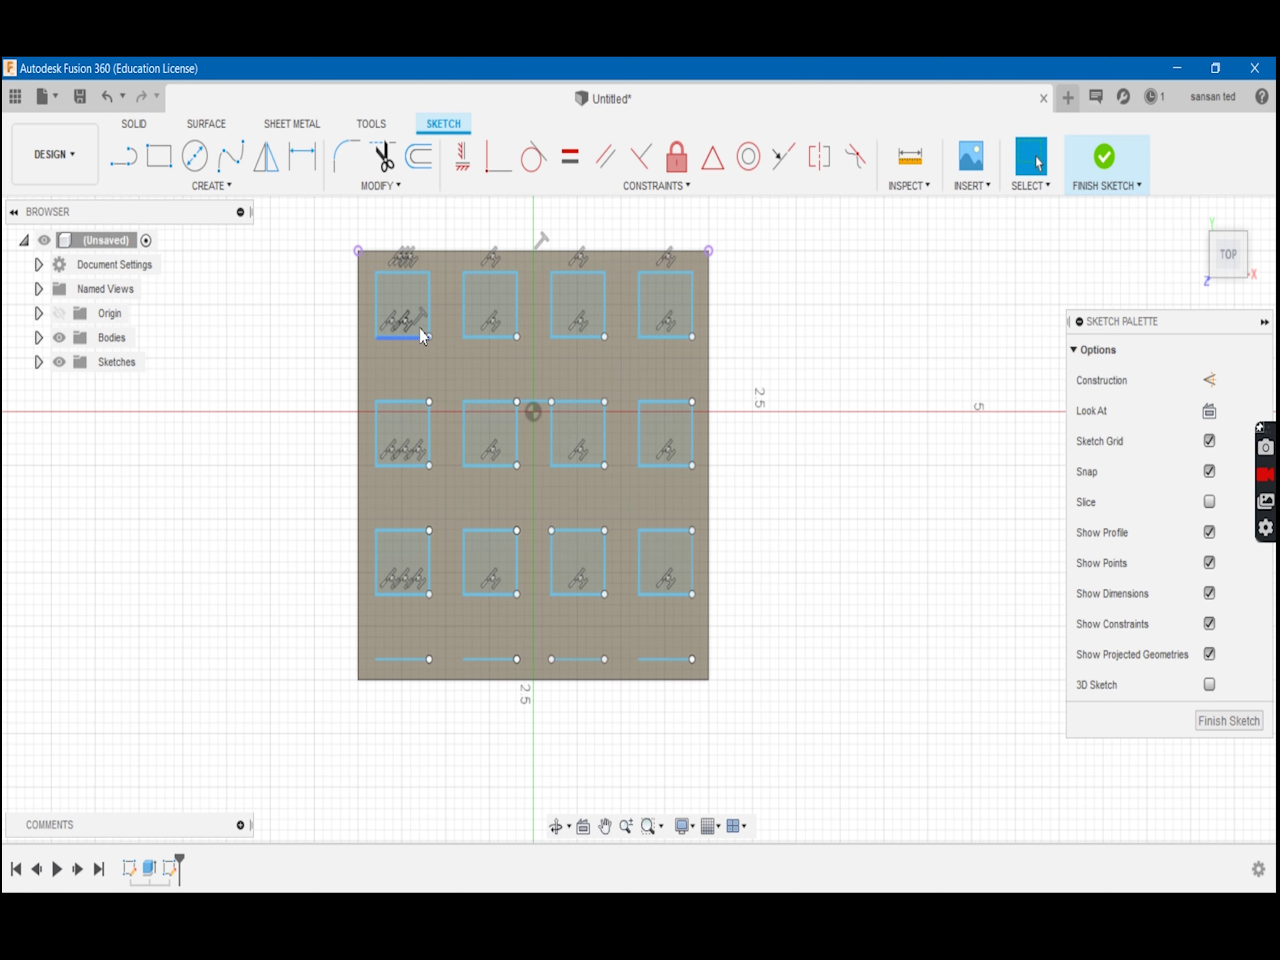
# Delete the four short leftover lines below the third remaining row of cells
pyautogui.click(403, 442)
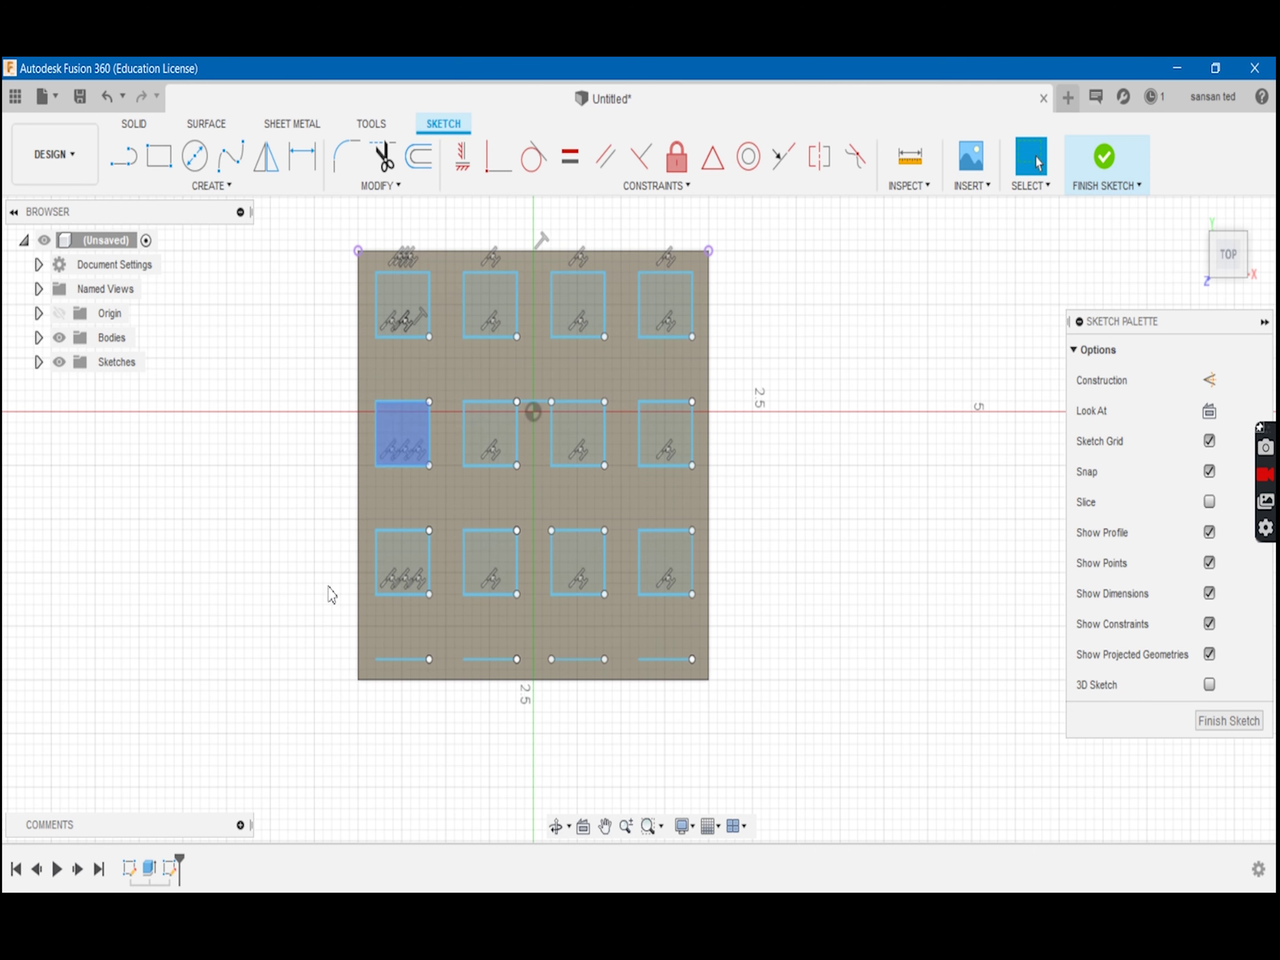
pyautogui.moveTo(829, 737); pyautogui.dragTo(217, 621)
pyautogui.press('Delete')
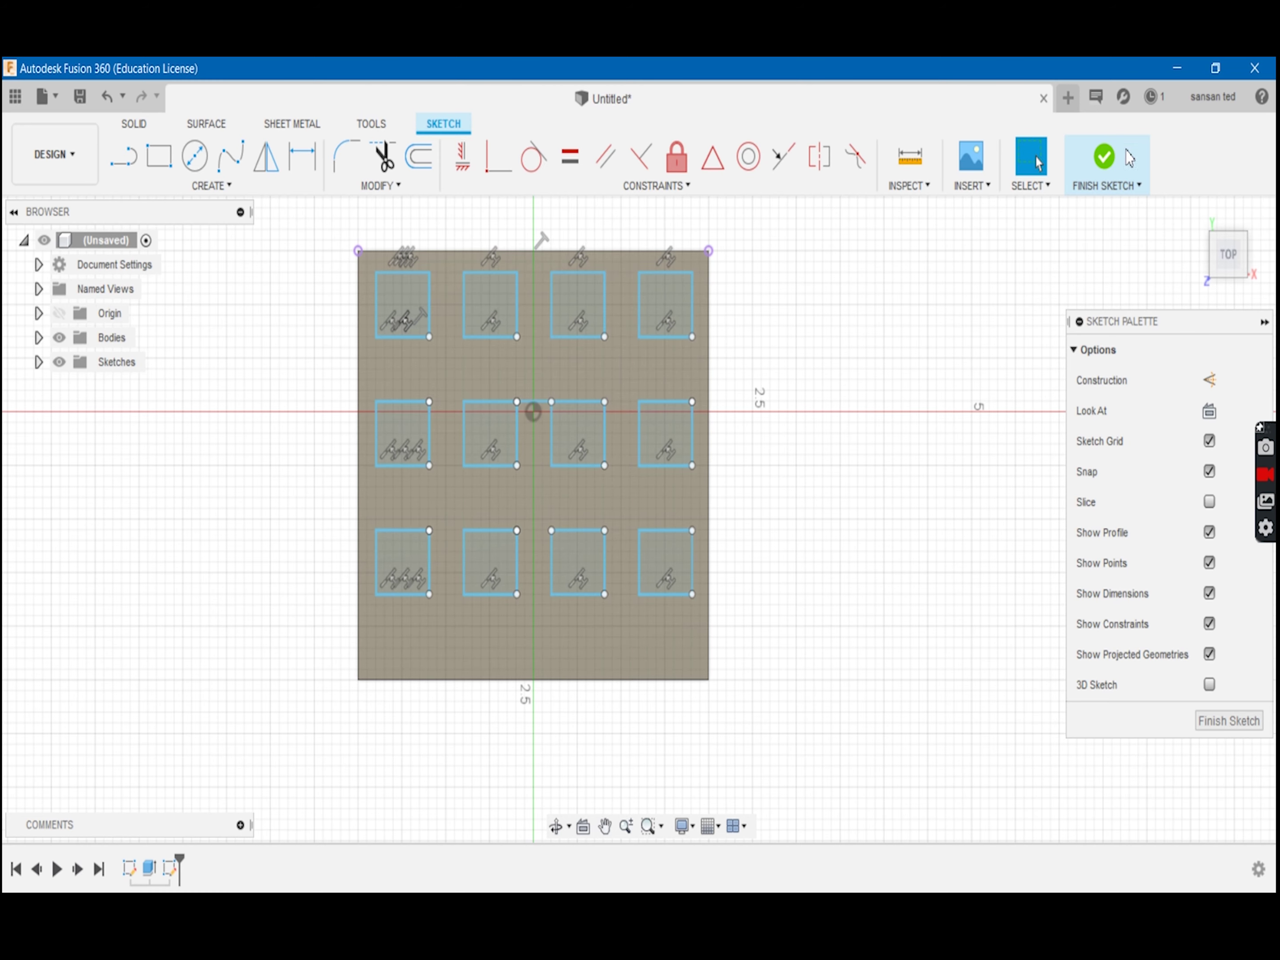
# Select all twelve cells, shift them slightly toward the block's left edge, and finish the sketch
pyautogui.moveTo(695, 616); pyautogui.dragTo(368, 260)
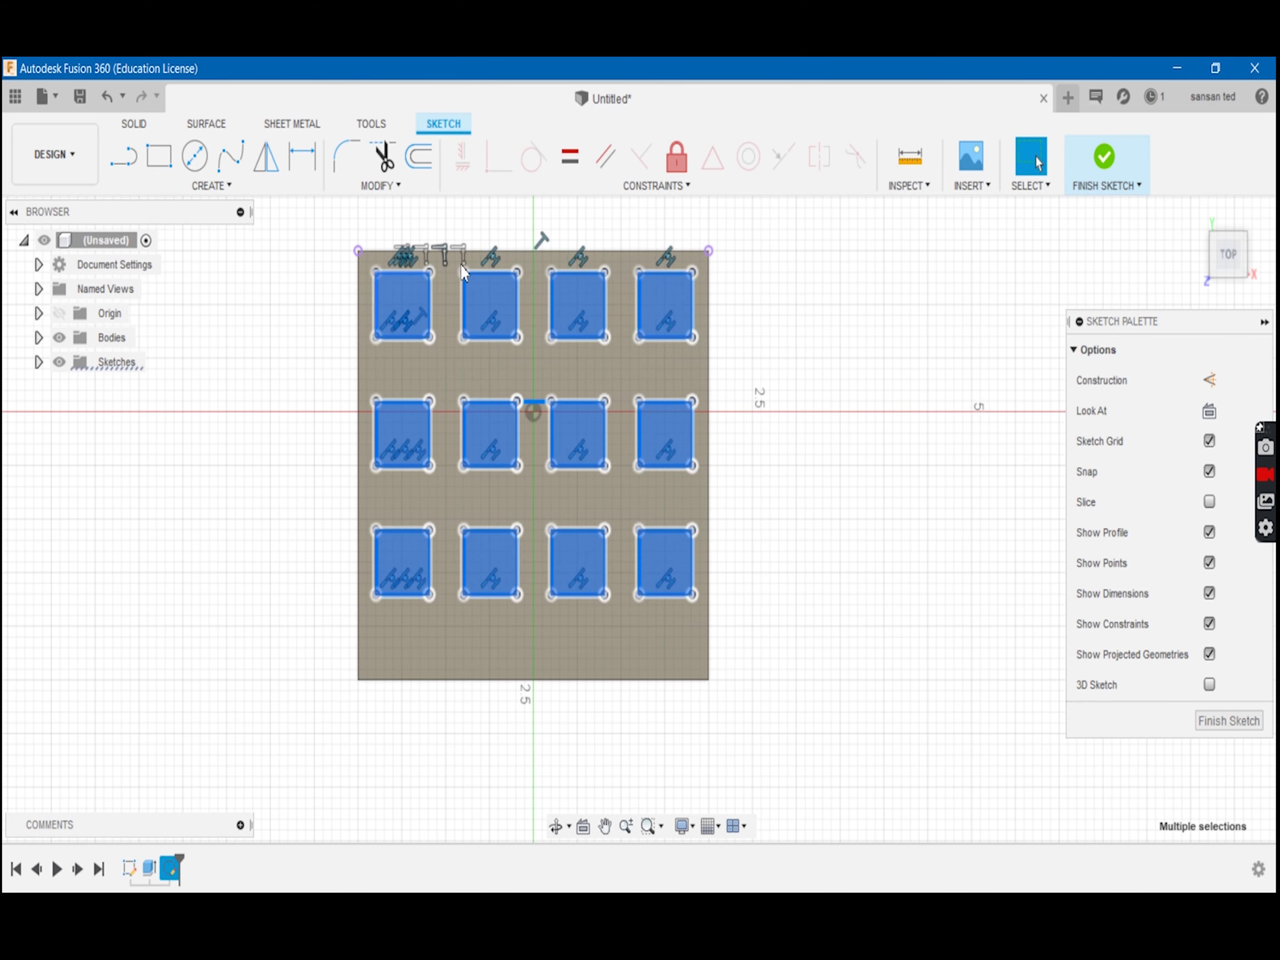
pyautogui.moveTo(491, 270); pyautogui.dragTo(488, 272)
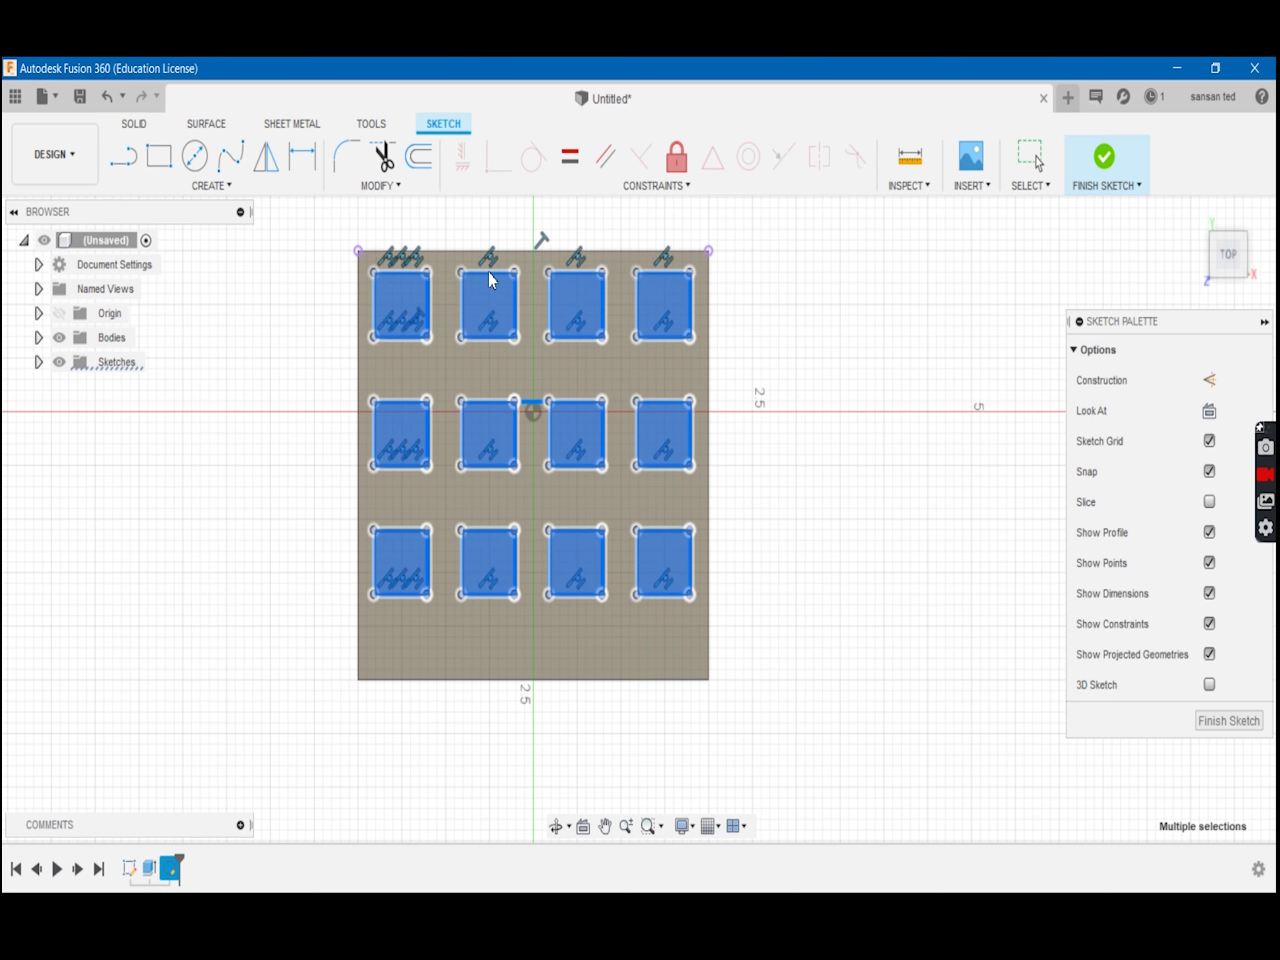
pyautogui.press('Escape')
pyautogui.click(1125, 177)
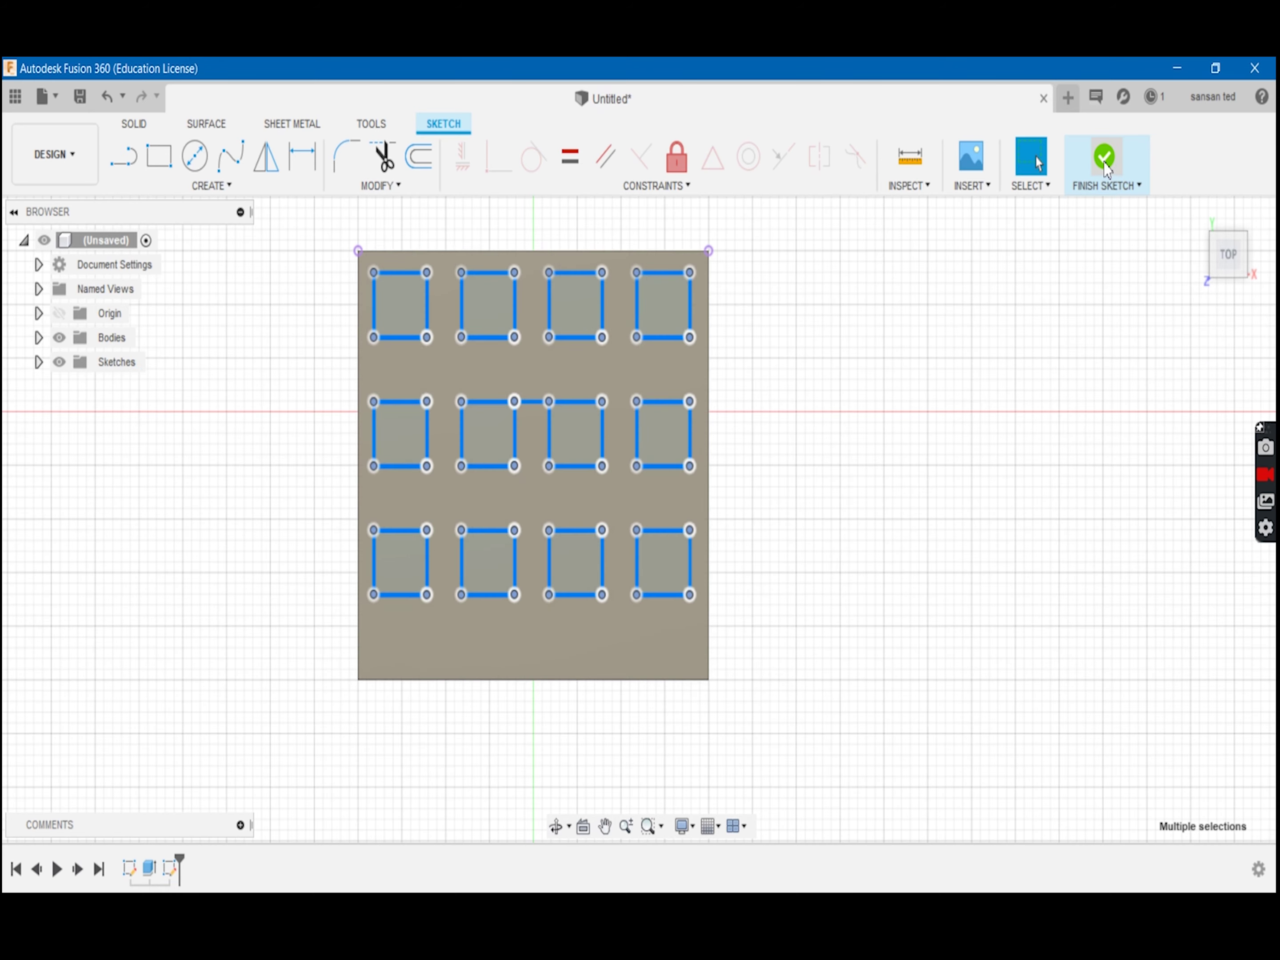
# Cut the block shorter by extruding its front side face inward by -0.60 cm
pyautogui.keyDown('shift'); pyautogui.moveTo(1006, 586); pyautogui.dragTo(509, 623, button='middle'); pyautogui.keyUp('shift')
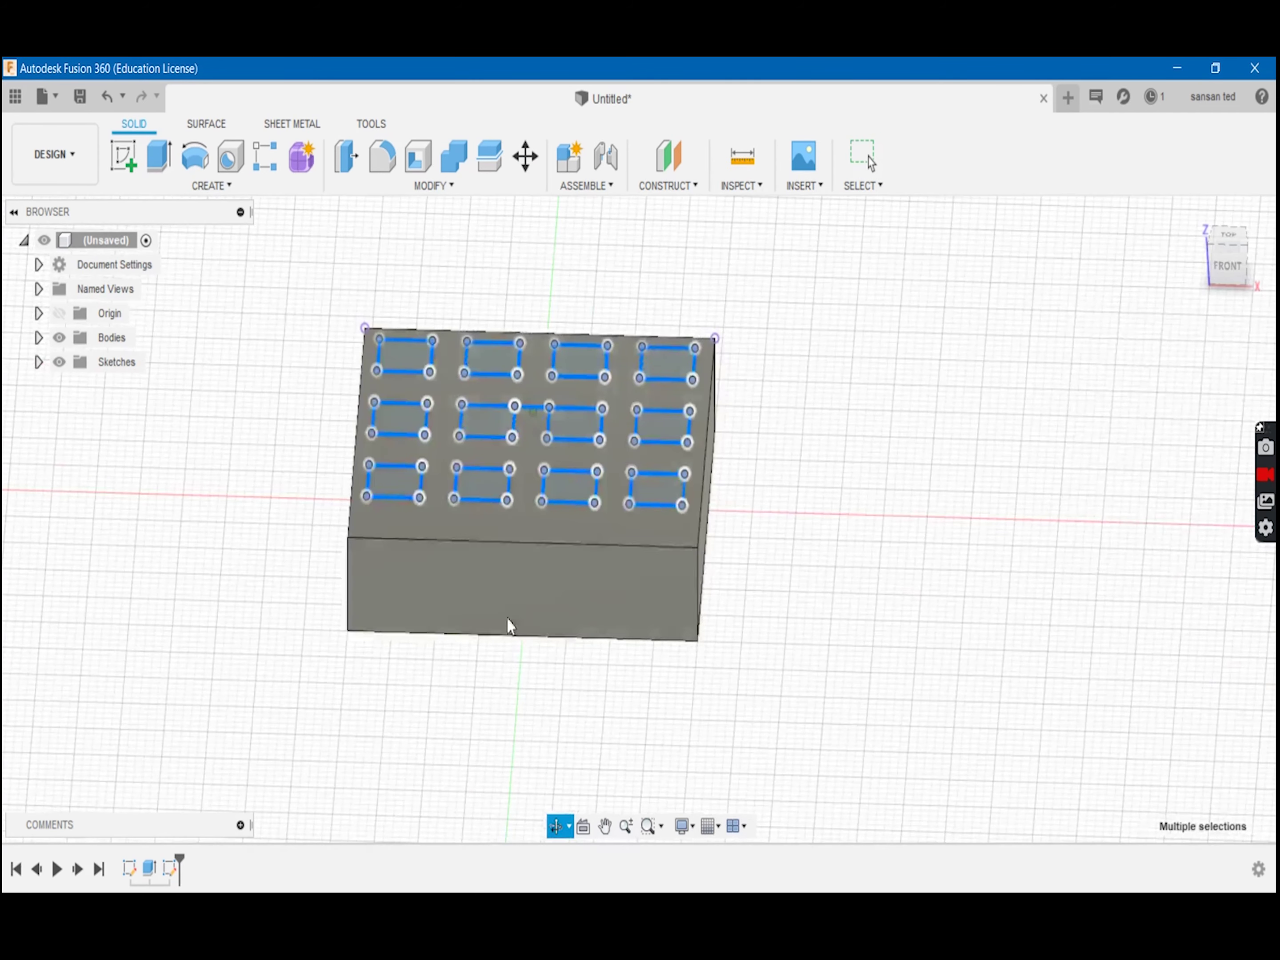
pyautogui.click(517, 607)
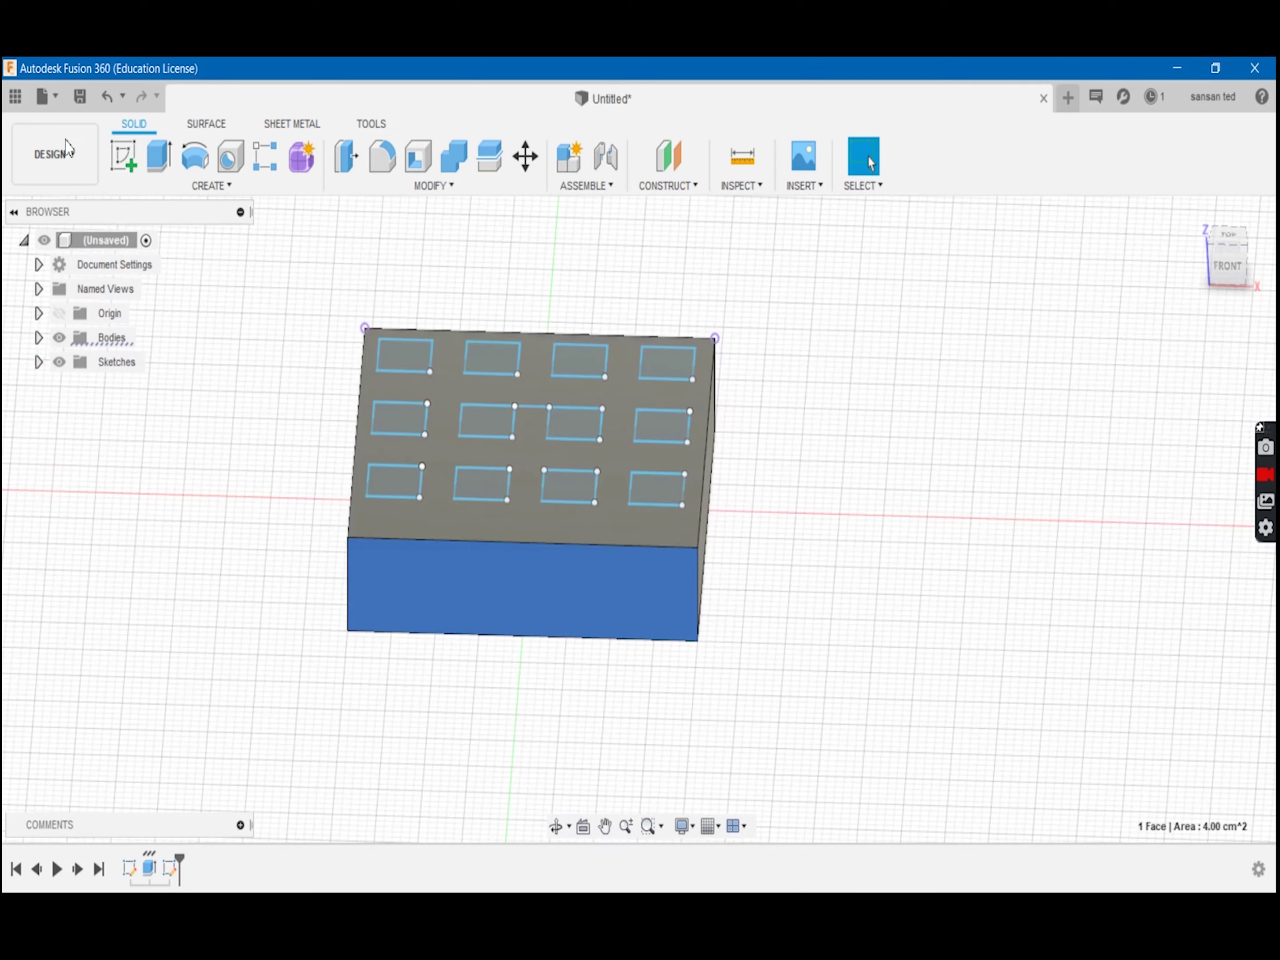
pyautogui.click(160, 164)
pyautogui.moveTo(515, 603); pyautogui.dragTo(523, 572)
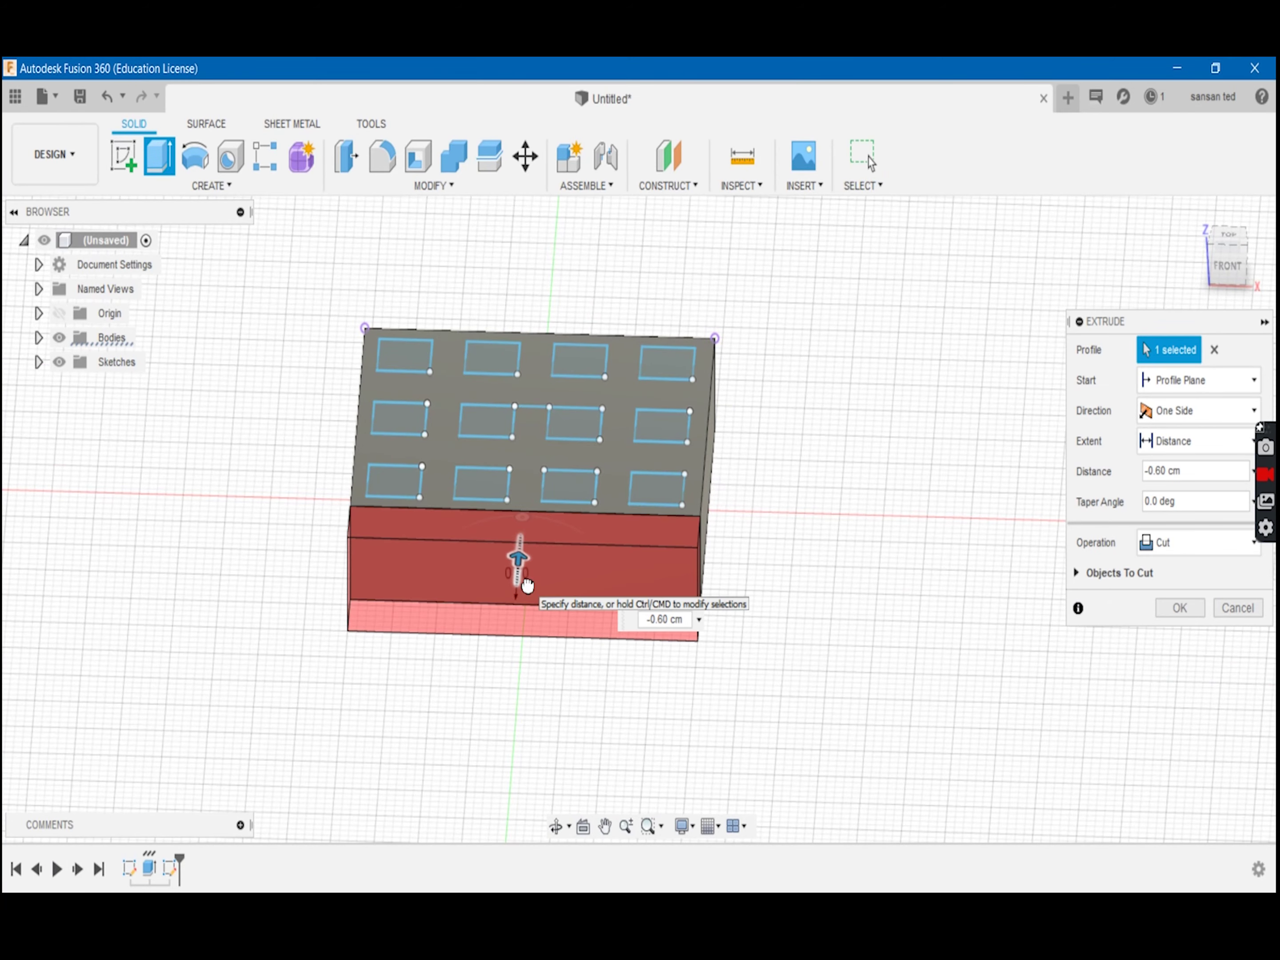
pyautogui.keyDown('shift'); pyautogui.moveTo(527, 586); pyautogui.dragTo(649, 561, button='middle'); pyautogui.keyUp('shift')
pyautogui.press('Return')
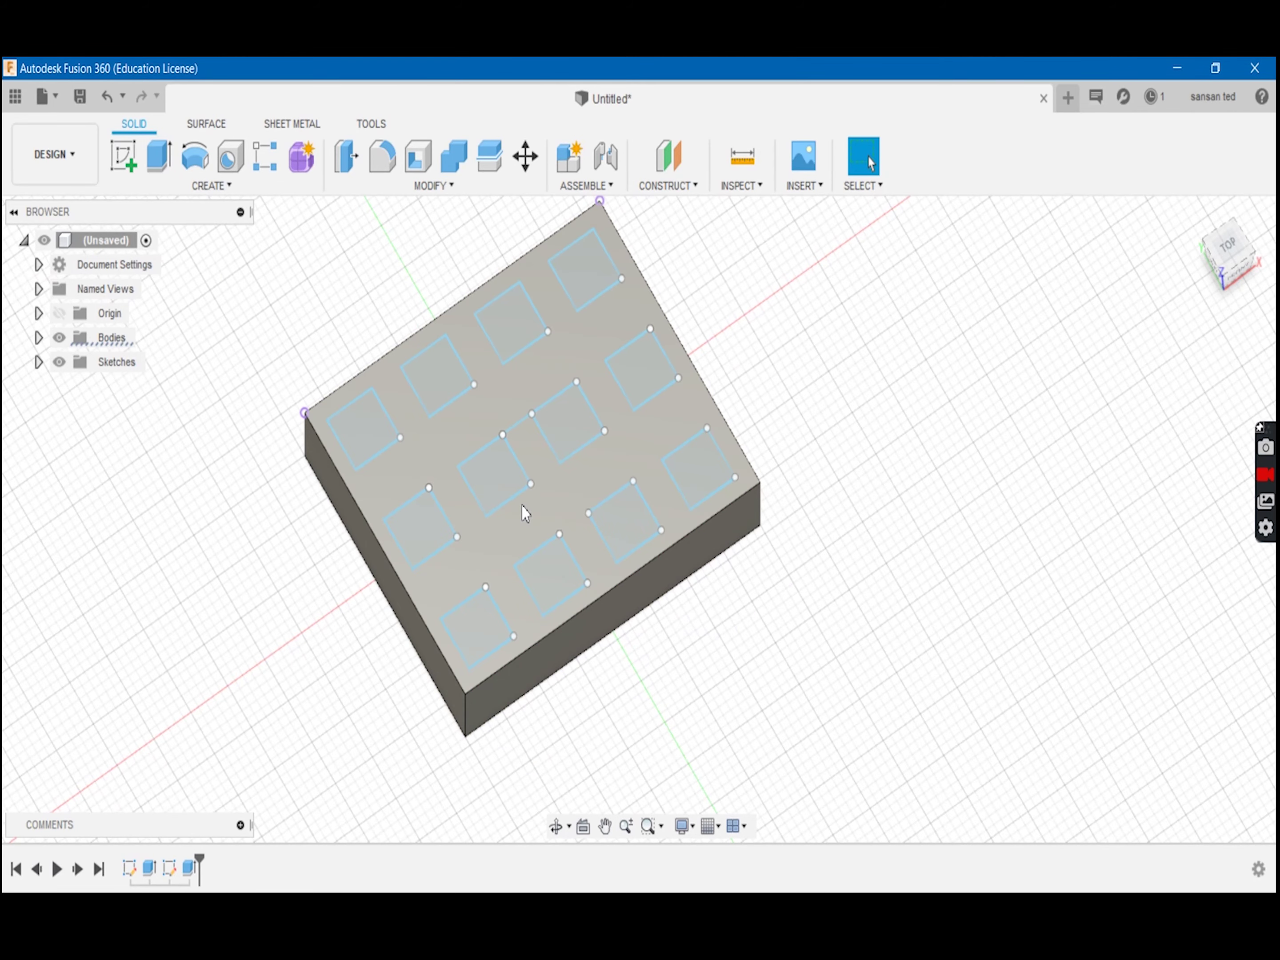
# Reopen Sketch2, trim the line joining the two centre cells of the middle row, and finish the sketch
pyautogui.click(38, 362)
pyautogui.click(129, 386)
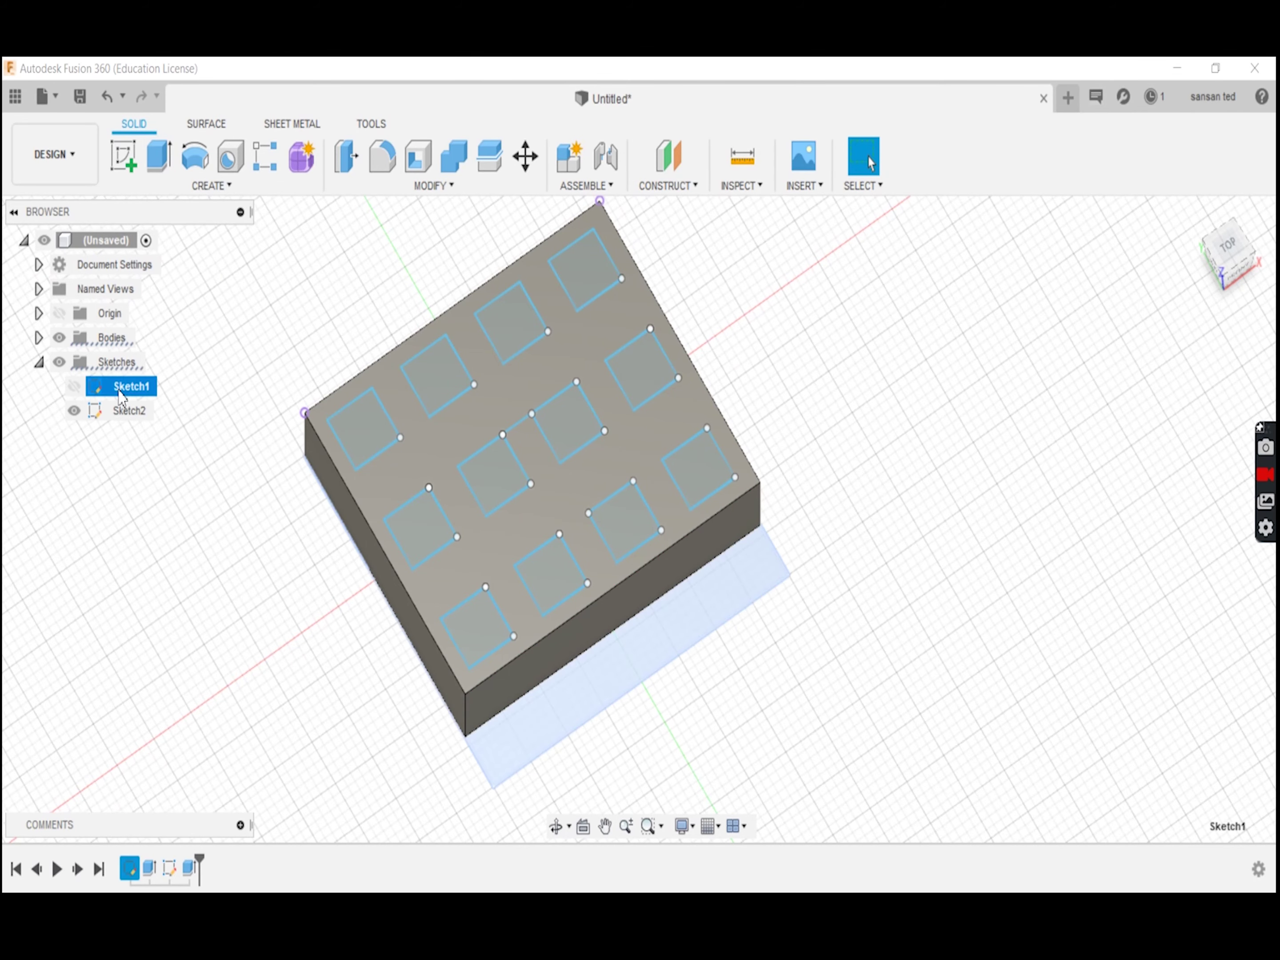
pyautogui.doubleClick(127, 412)
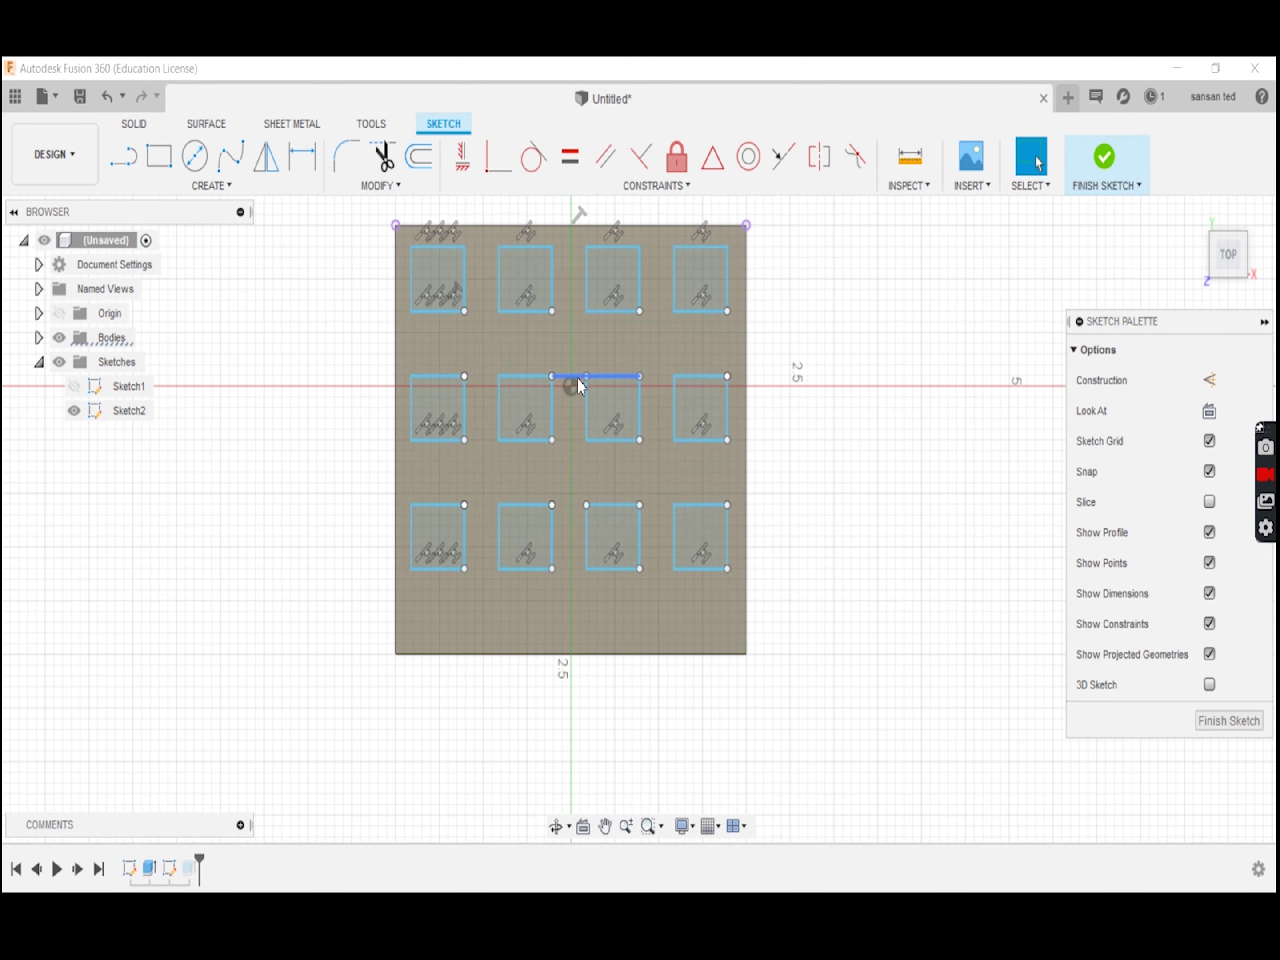
pyautogui.click(383, 156)
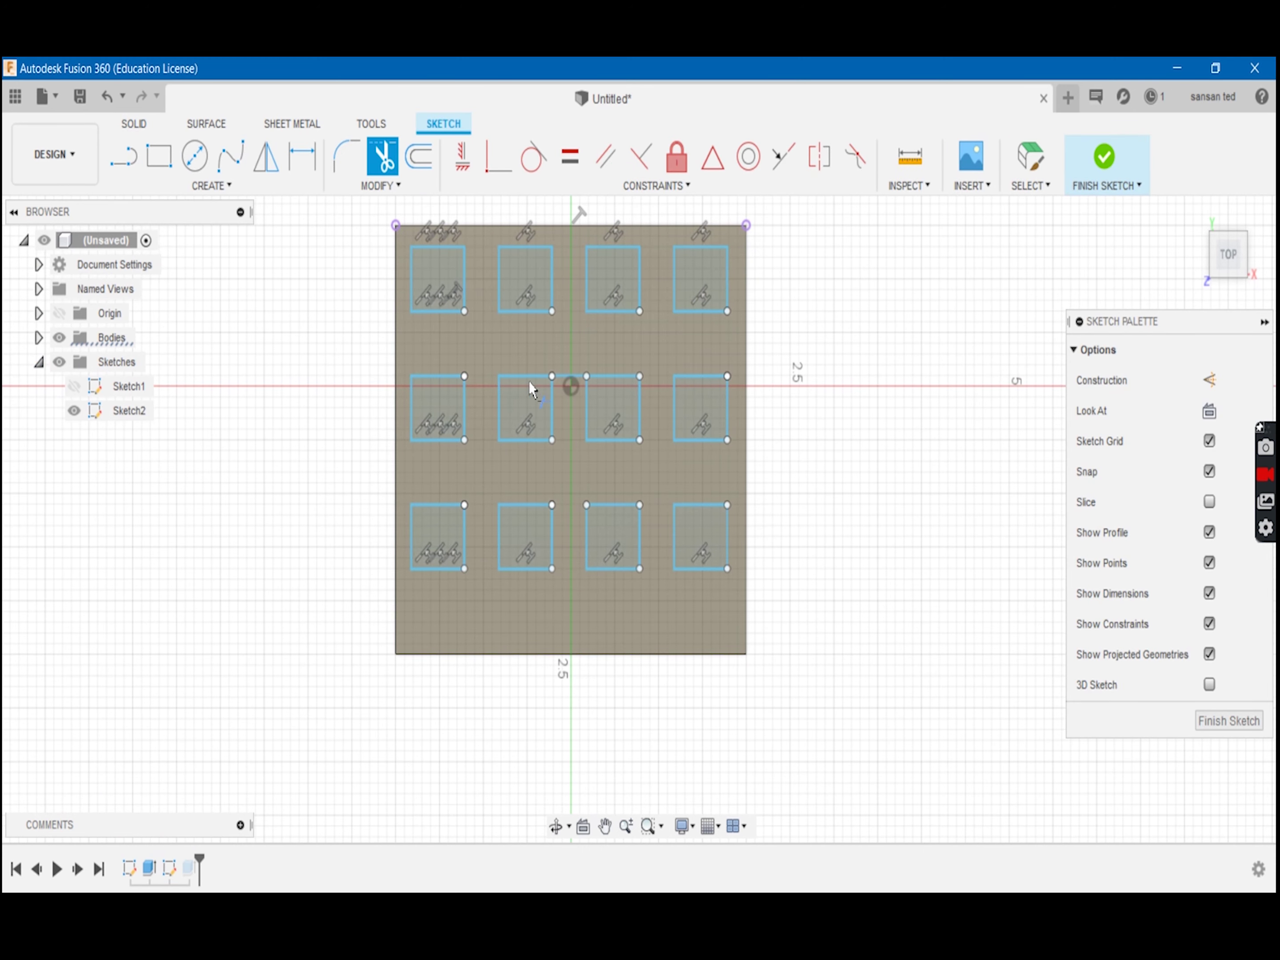
pyautogui.click(567, 375)
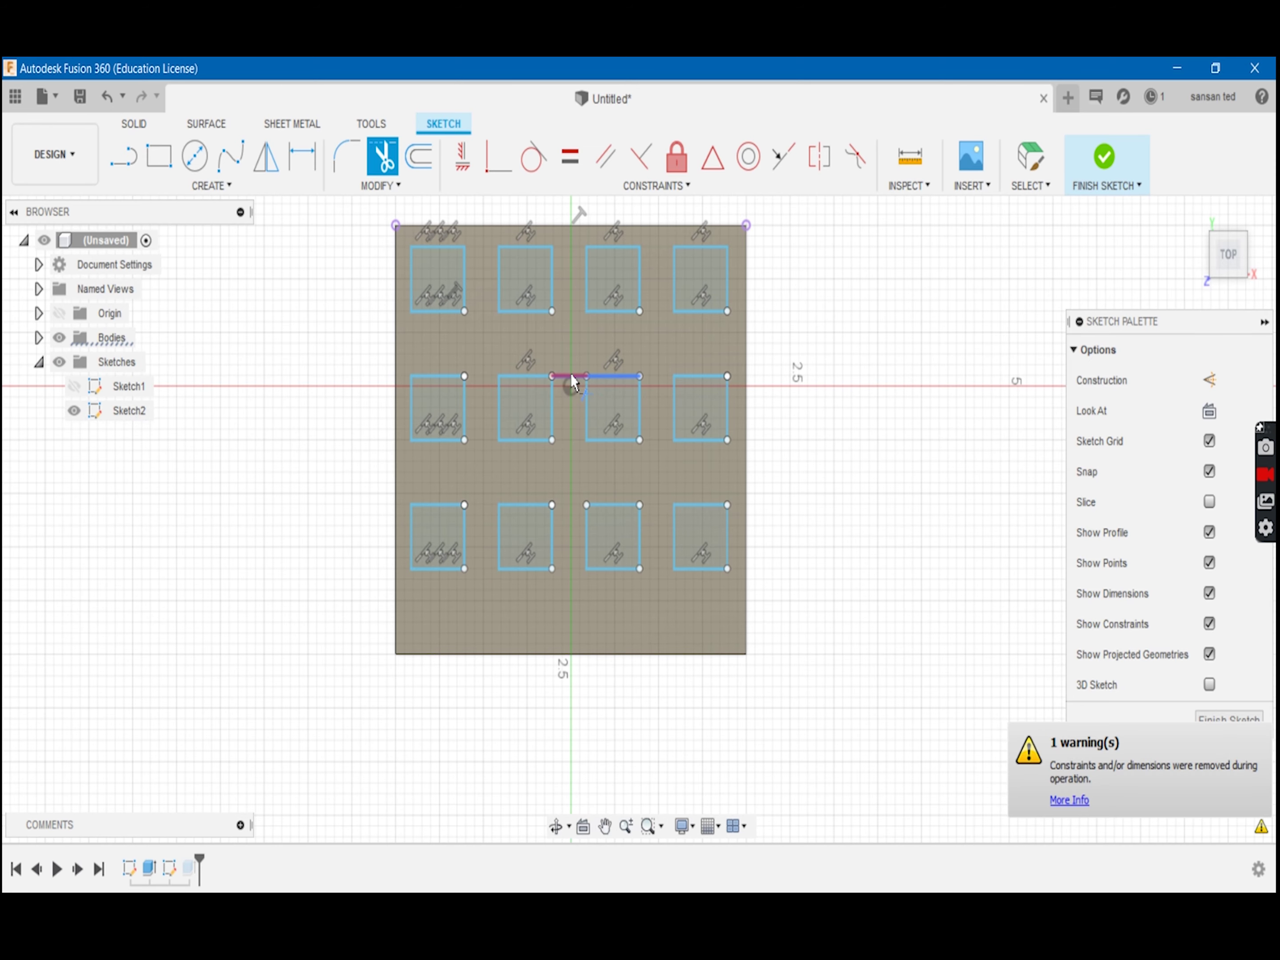
pyautogui.click(572, 376)
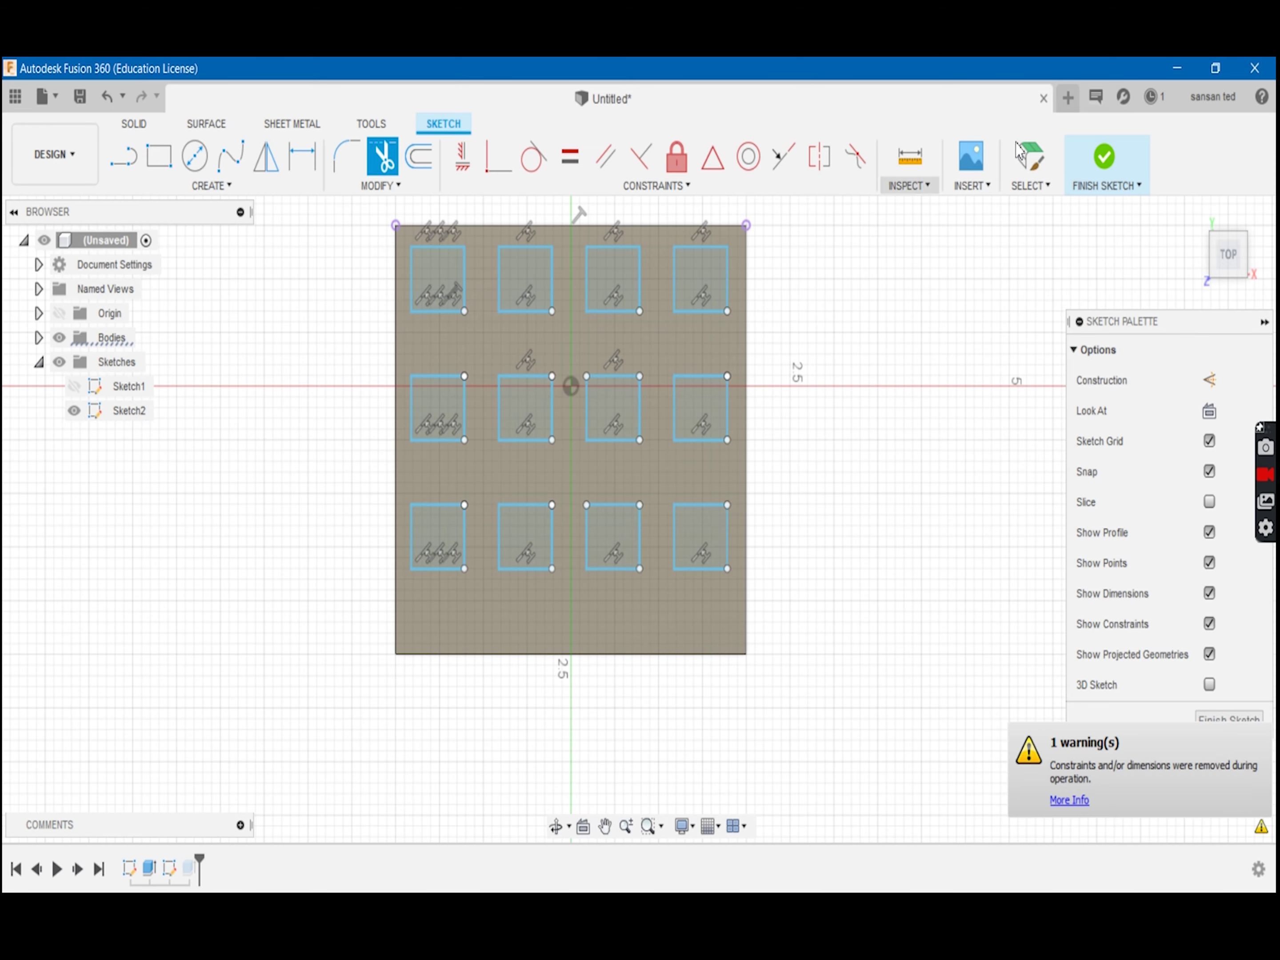
pyautogui.click(1112, 160)
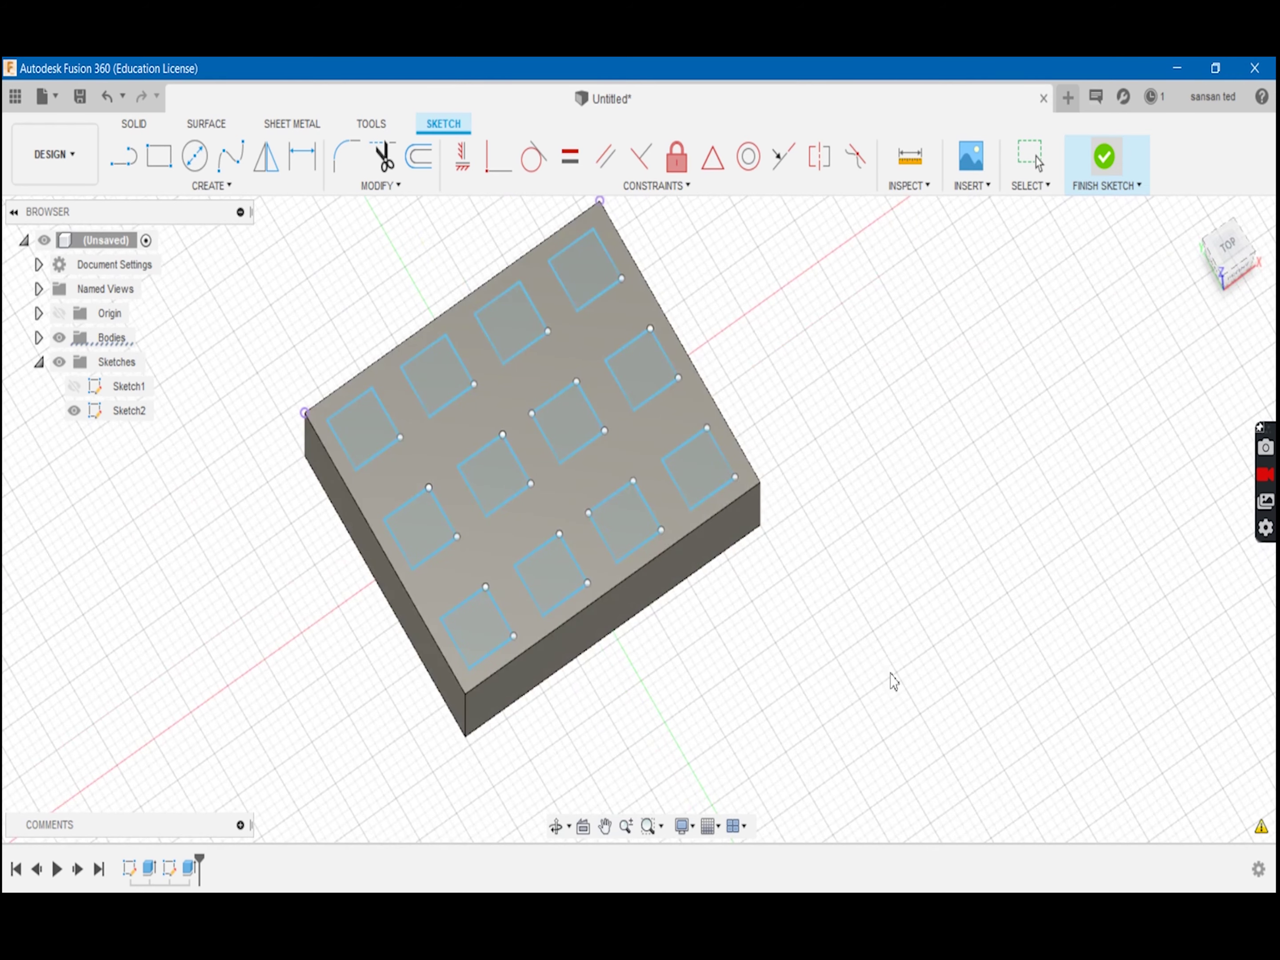
# Extrude the block's bottom face downward to make the block thicker, joining the new material to the body
pyautogui.keyDown('shift'); pyautogui.moveTo(897, 653); pyautogui.dragTo(600, 572, button='middle'); pyautogui.keyUp('shift')
pyautogui.click(500, 523)
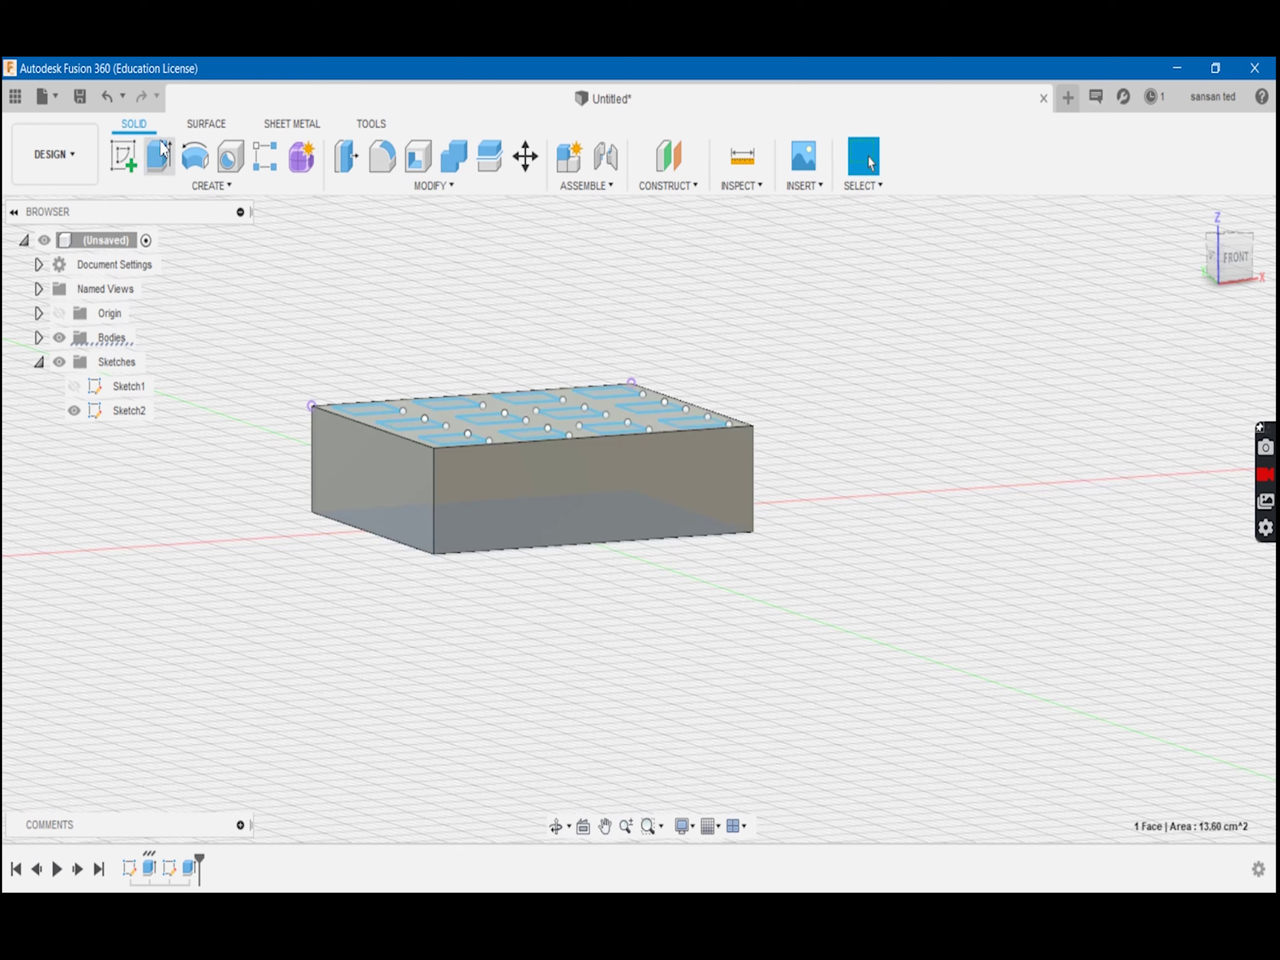
pyautogui.click(159, 155)
pyautogui.moveTo(499, 546); pyautogui.dragTo(500, 559)
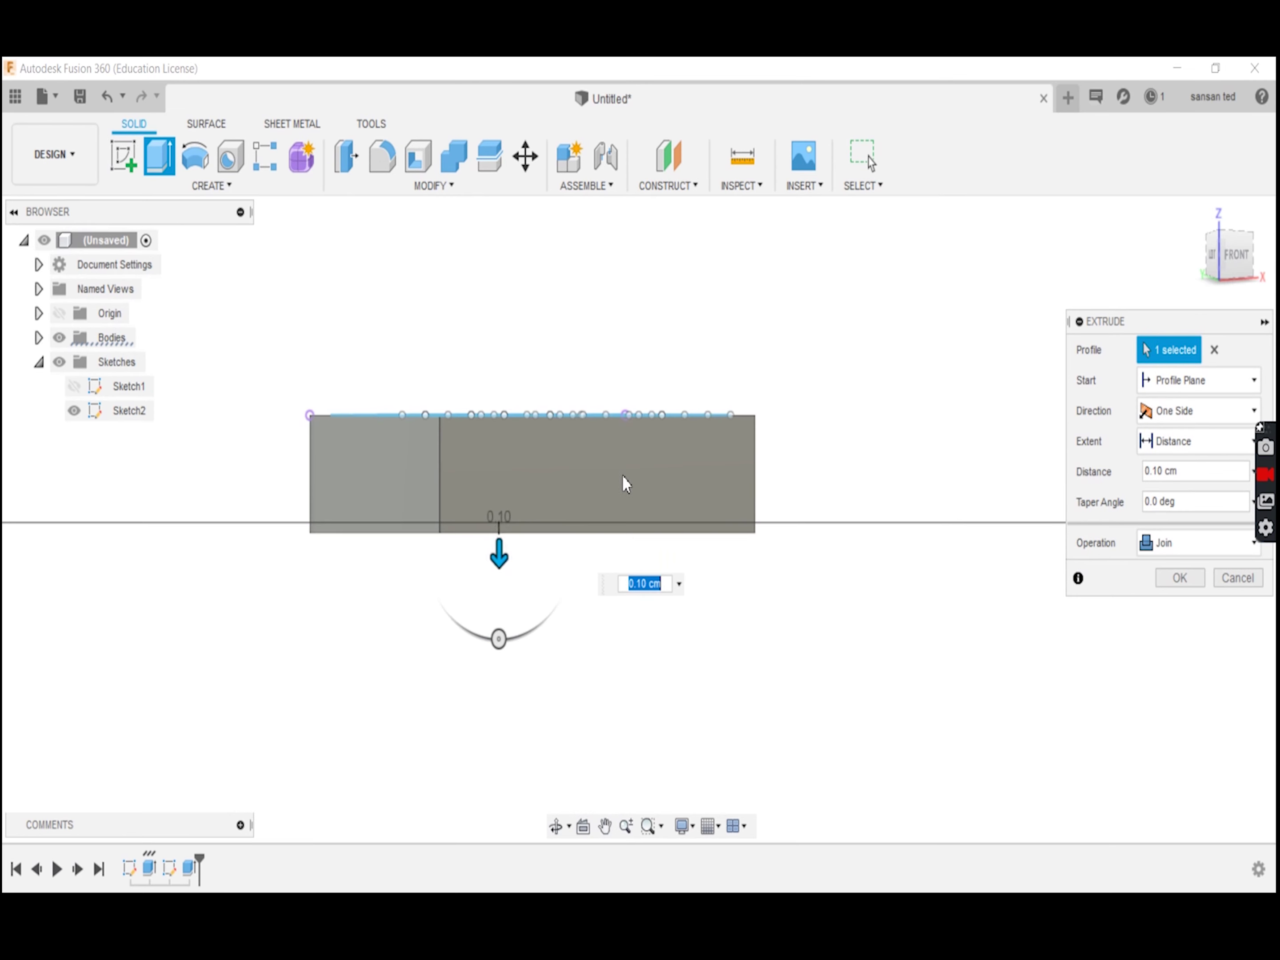
pyautogui.moveTo(499, 555); pyautogui.dragTo(498, 575)
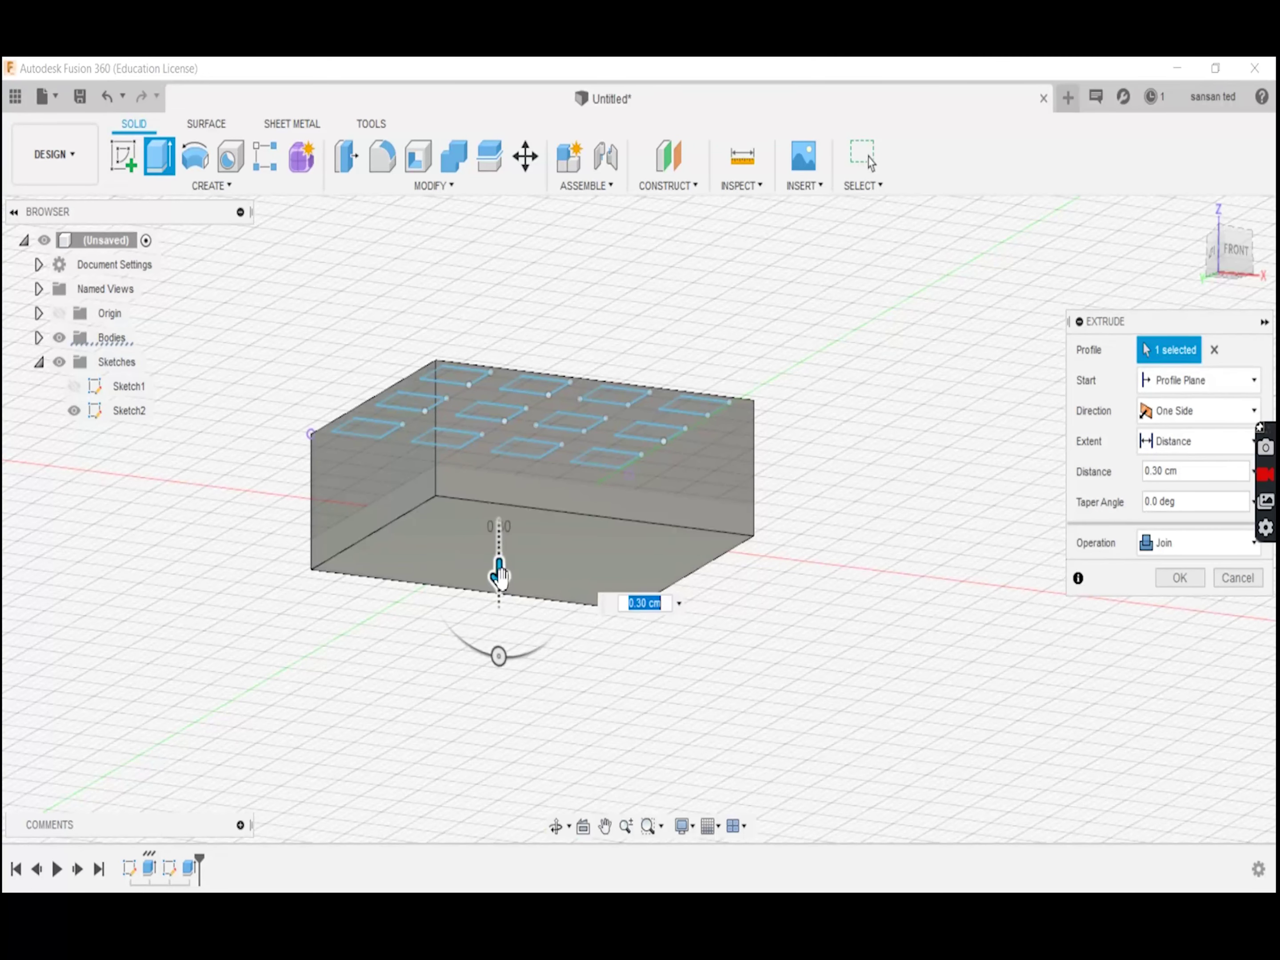
pyautogui.moveTo(500, 575); pyautogui.dragTo(481, 605)
pyautogui.press('Return')
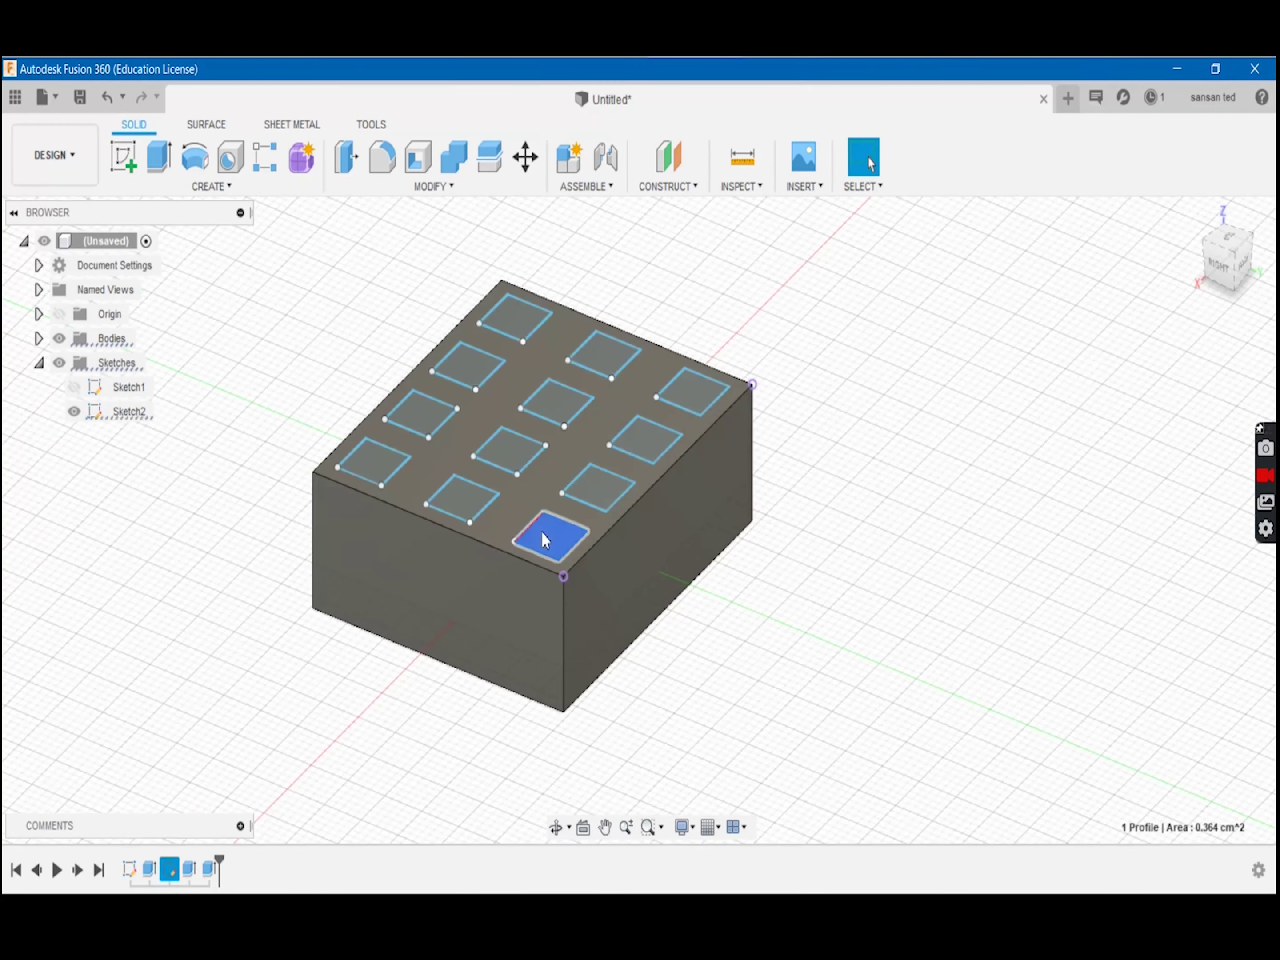
# Select all twelve square profiles on the top face and extrude them -1.20 cm as a cut to form pockets
pyautogui.moveTo(544, 529)
pyautogui.mouseDown()
pyautogui.moveTo(380, 464)
pyautogui.moveTo(506, 303)
pyautogui.mouseUp()
pyautogui.click(160, 156)
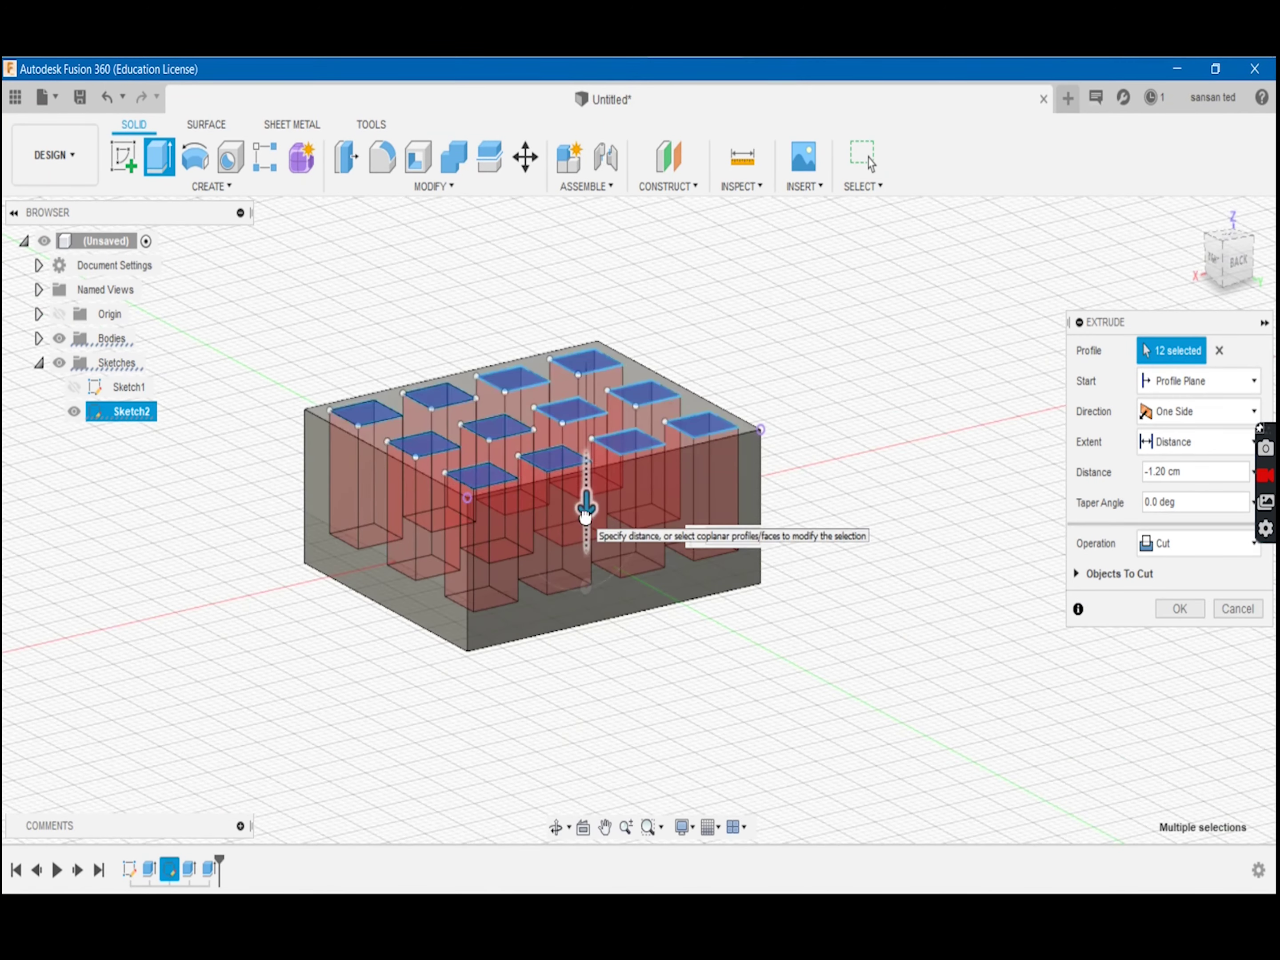
pyautogui.press('Return')
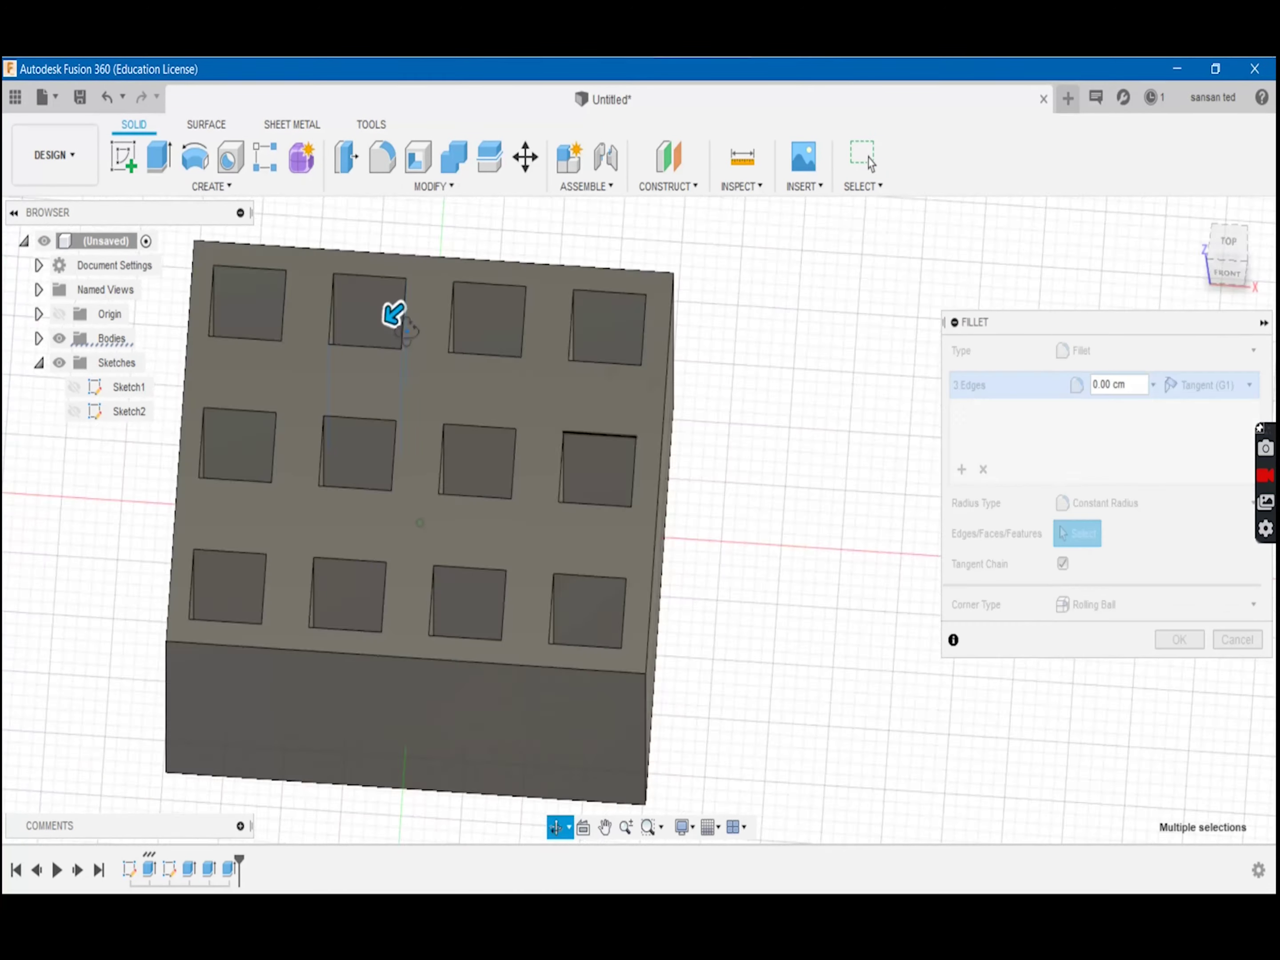
# Fillet the vertical corner edges of the square pockets with a small constant radius
pyautogui.keyDown('shift'); pyautogui.moveTo(407, 331); pyautogui.dragTo(700, 543, button='middle'); pyautogui.keyUp('shift')
pyautogui.click(191, 486)
pyautogui.click(449, 573)
pyautogui.keyDown('shift'); pyautogui.moveTo(449, 572); pyautogui.dragTo(206, 404, button='middle'); pyautogui.keyUp('shift')
pyautogui.click(429, 435)
pyautogui.click(445, 660)
pyautogui.click(538, 432)
pyautogui.click(659, 560)
pyautogui.click(294, 444)
pyautogui.keyDown('shift'); pyautogui.moveTo(294, 443); pyautogui.dragTo(442, 407, button='middle'); pyautogui.keyUp('shift')
pyautogui.click(333, 527)
pyautogui.click(299, 648)
pyautogui.click(432, 329)
pyautogui.moveTo(442, 407)
pyautogui.mouseDown()
pyautogui.moveTo(426, 383)
pyautogui.moveTo(397, 381)
pyautogui.mouseUp()
pyautogui.scroll(2, 703, 369)
# Measure one pocket corner to corner and a corner pocket between its opposite top edges
pyautogui.keyDown('shift'); pyautogui.moveTo(703, 369); pyautogui.dragTo(557, 407, button='middle'); pyautogui.keyUp('shift')
pyautogui.click(743, 160)
pyautogui.click(511, 323)
pyautogui.click(472, 411)
pyautogui.keyDown('shift'); pyautogui.moveTo(472, 411); pyautogui.dragTo(635, 564, button='middle'); pyautogui.keyUp('shift')
pyautogui.scroll(-3, 634, 564)
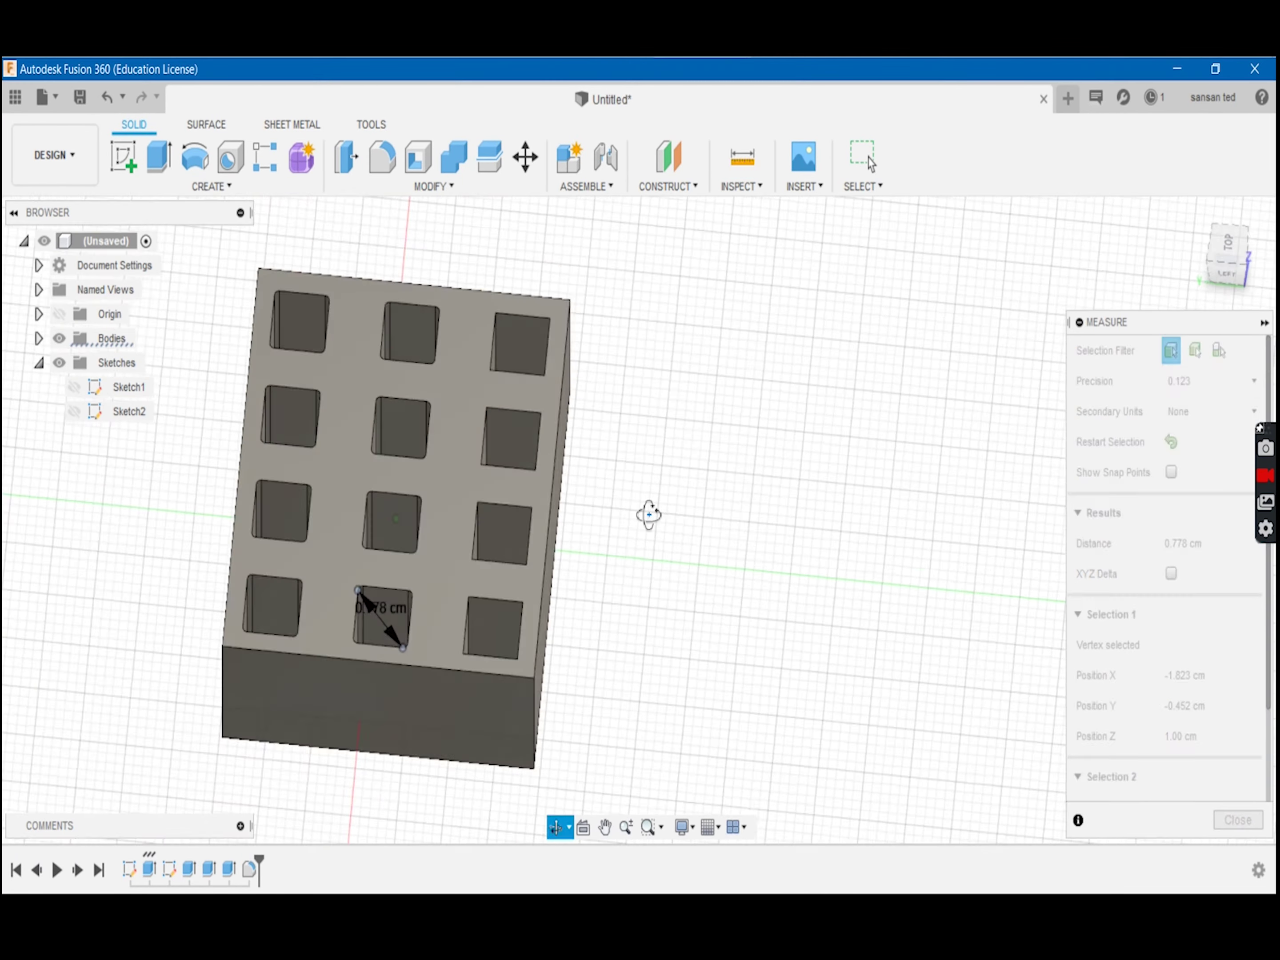
pyautogui.scroll(4, 421, 649)
pyautogui.keyDown('shift'); pyautogui.moveTo(304, 598); pyautogui.dragTo(595, 486, button='middle'); pyautogui.keyUp('shift')
pyautogui.scroll(-2, 595, 485)
pyautogui.click(606, 594)
pyautogui.scroll(3, 663, 626)
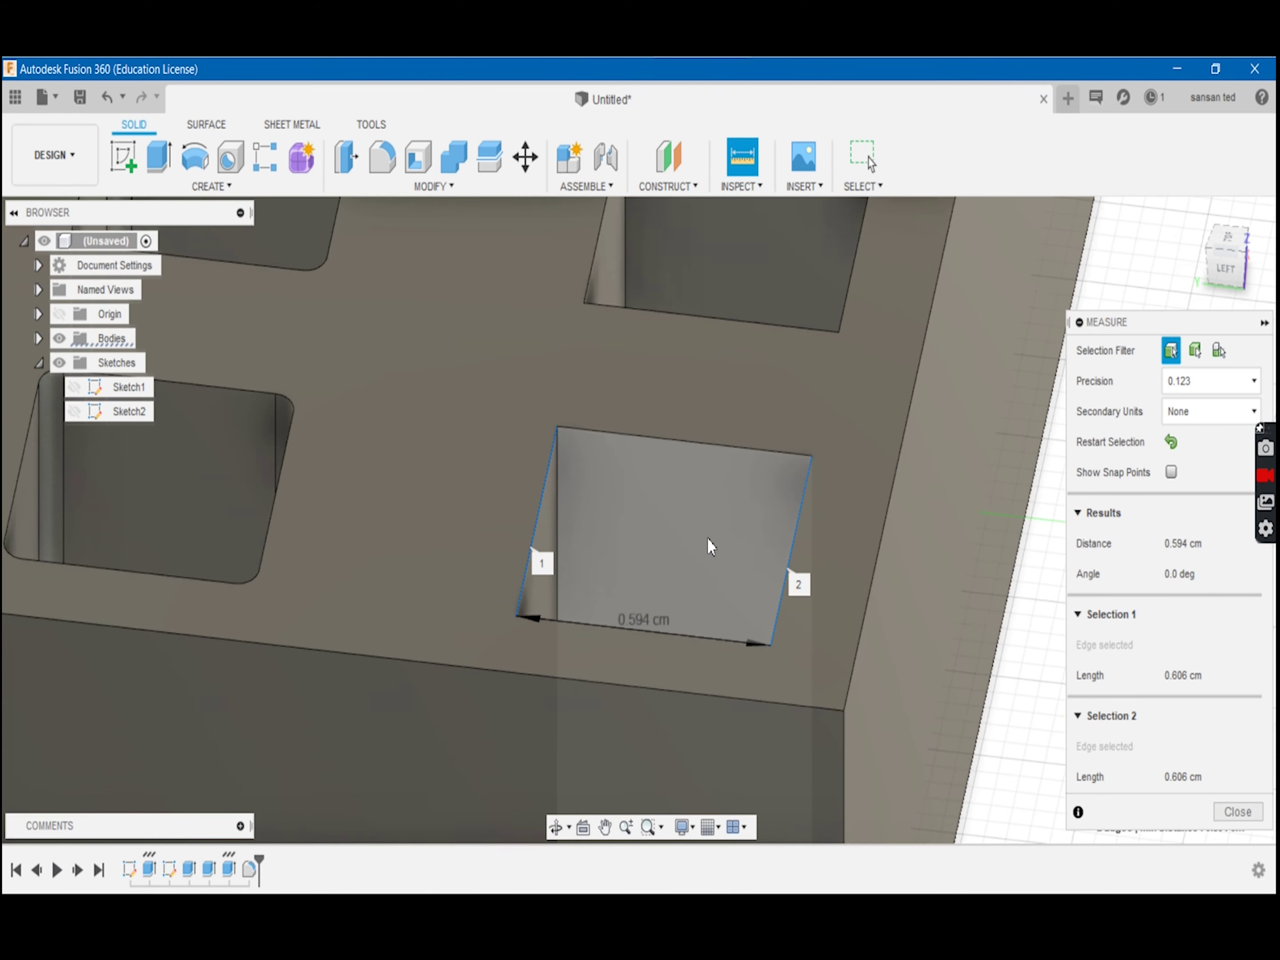
# Measure the distance between the opposite top edges of a pocket in the middle of the grid
pyautogui.scroll(-2, 741, 509)
pyautogui.keyDown('shift'); pyautogui.moveTo(741, 508); pyautogui.dragTo(552, 488, button='middle'); pyautogui.keyUp('shift')
pyautogui.click(551, 507)
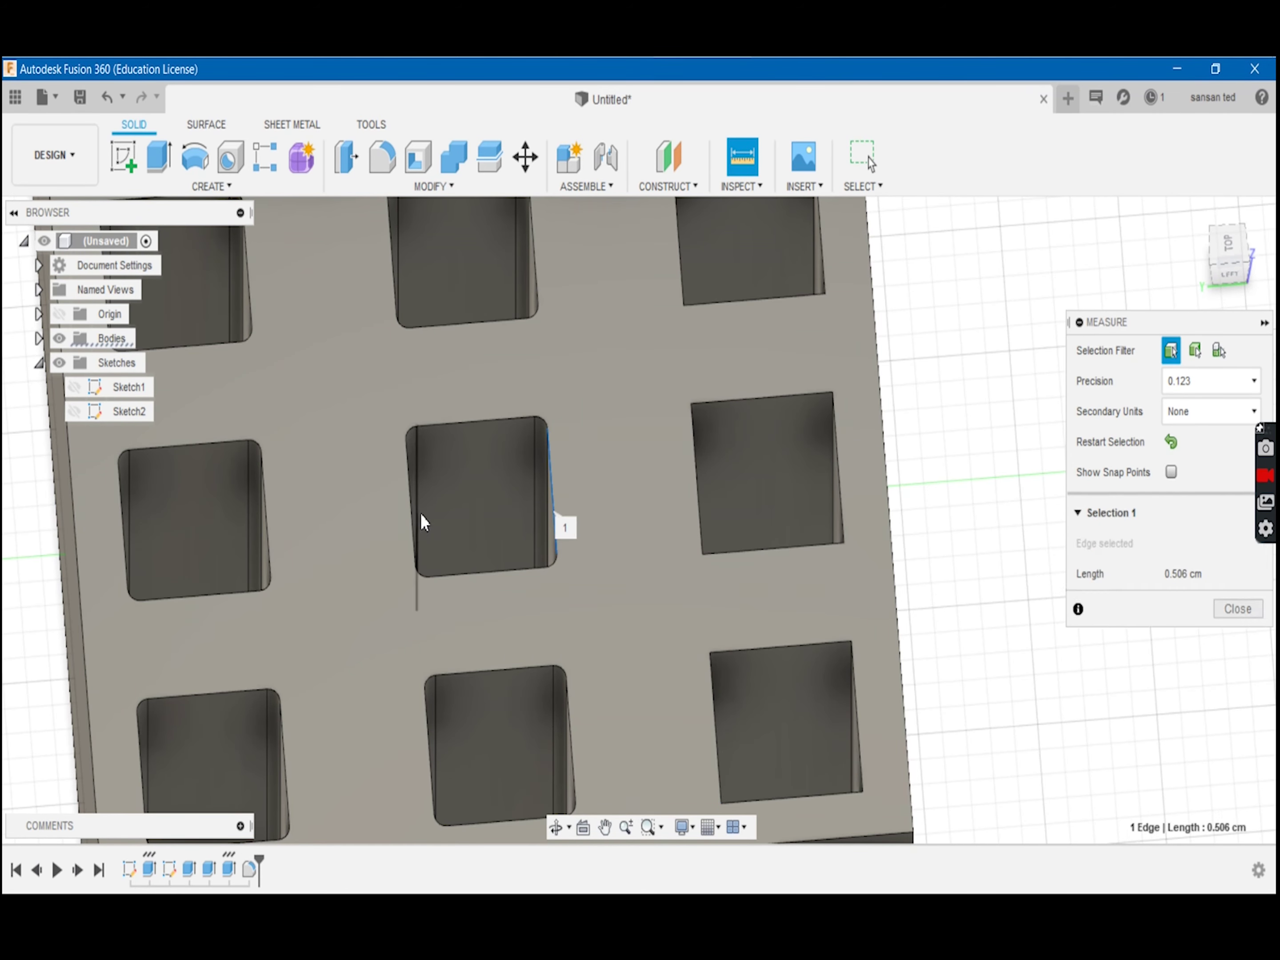
pyautogui.click(415, 507)
pyautogui.scroll(-2, 424, 465)
pyautogui.keyDown('shift'); pyautogui.moveTo(421, 620); pyautogui.dragTo(557, 483, button='middle'); pyautogui.keyUp('shift')
pyautogui.click(346, 157)
pyautogui.click(261, 645)
pyautogui.press('Escape')
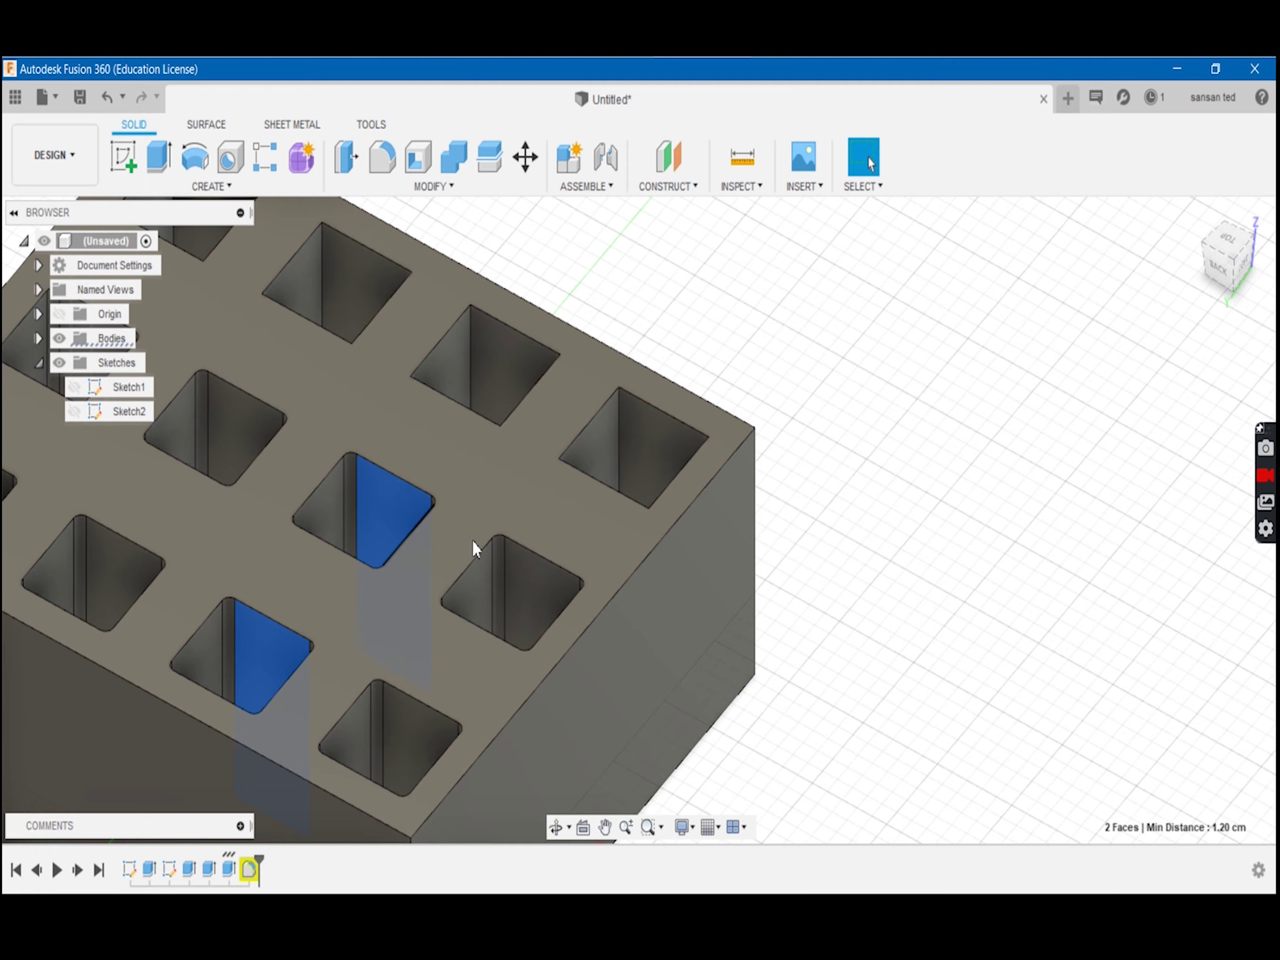
# Measure across the filleted pocket at the end of the middle row
pyautogui.press('i')
pyautogui.click(477, 573)
pyautogui.click(572, 621)
pyautogui.keyDown('shift'); pyautogui.moveTo(572, 620); pyautogui.dragTo(442, 465, button='middle'); pyautogui.keyUp('shift')
pyautogui.scroll(-2, 441, 465)
pyautogui.press('q')
pyautogui.keyDown('shift'); pyautogui.moveTo(412, 315); pyautogui.dragTo(246, 407, button='middle'); pyautogui.keyUp('shift')
pyautogui.scroll(3, 246, 465)
pyautogui.click(246, 543)
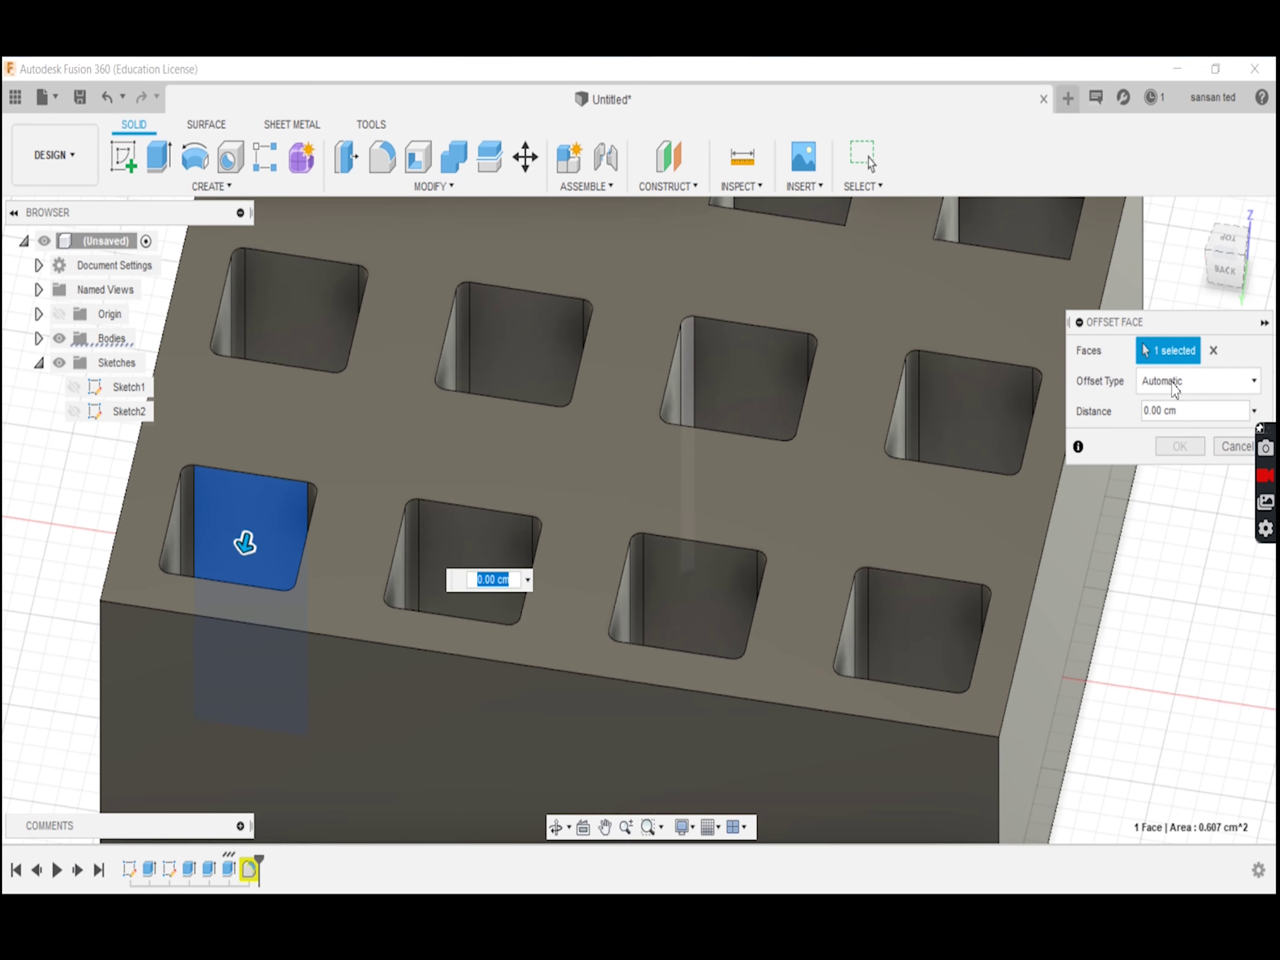
pyautogui.click(1237, 446)
# Select the same side wall in all twelve pockets and offset these faces by -0.10 cm
pyautogui.keyDown('ctrl'); pyautogui.click(912, 615); pyautogui.keyUp('ctrl')
pyautogui.keyDown('ctrl'); pyautogui.click(963, 400); pyautogui.keyUp('ctrl')
pyautogui.moveTo(532, 153); pyautogui.dragTo(332, 440, button='middle')
pyautogui.press('q')
pyautogui.moveTo(245, 410); pyautogui.dragTo(252, 372)
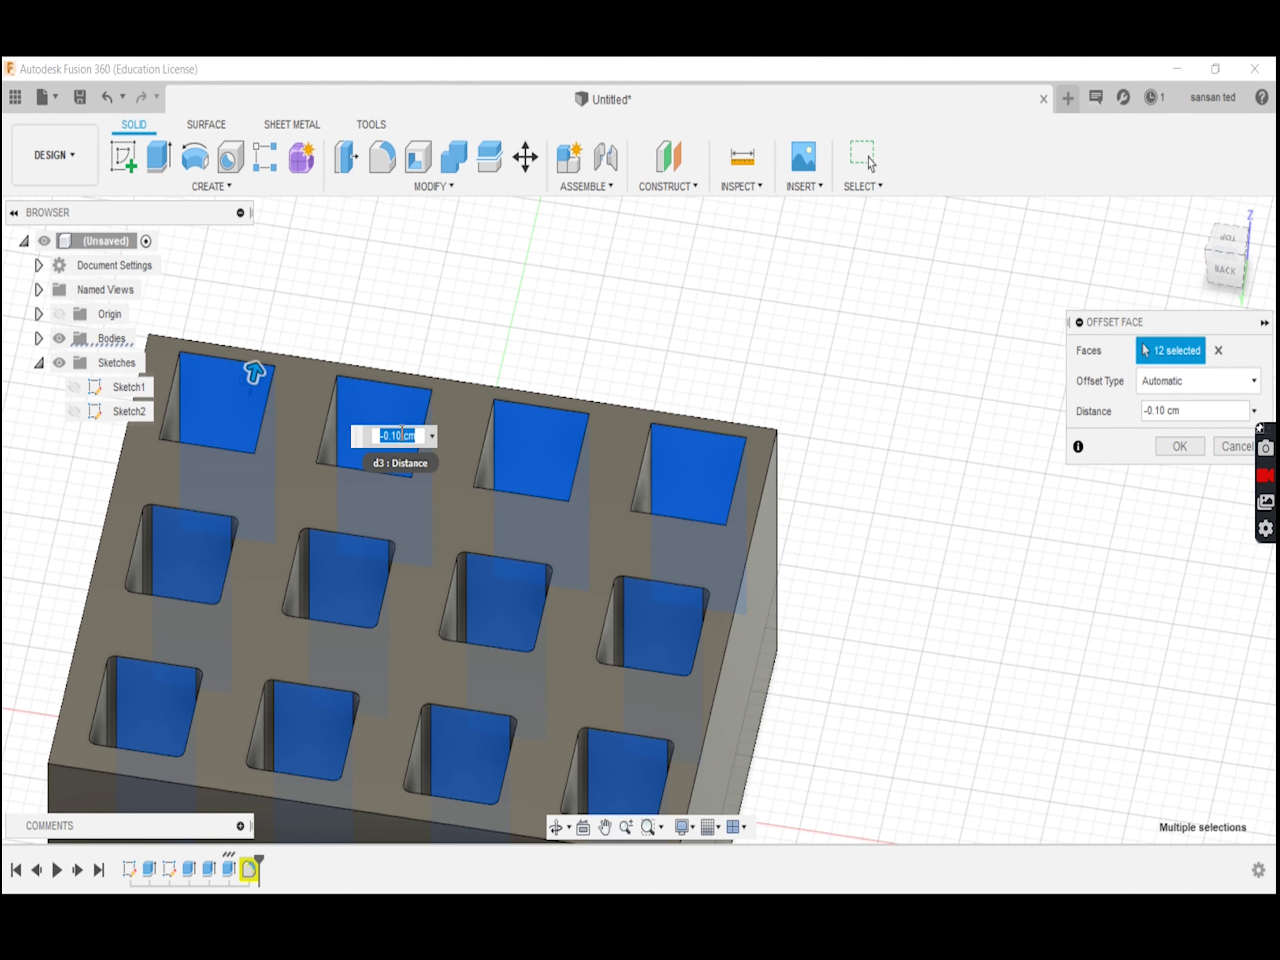
pyautogui.keyDown('shift'); pyautogui.moveTo(252, 372); pyautogui.dragTo(729, 320, button='middle'); pyautogui.keyUp('shift')
pyautogui.press('Return')
# Measure the offset pockets between their opposite edges to check their dimensions
pyautogui.press('i')
pyautogui.click(649, 464)
pyautogui.scroll(2, 736, 517)
pyautogui.click(512, 465)
pyautogui.press('Escape')
pyautogui.press('i')
pyautogui.click(418, 435)
pyautogui.click(454, 528)
pyautogui.scroll(-3, 639, 515)
pyautogui.keyDown('shift'); pyautogui.moveTo(785, 506); pyautogui.dragTo(883, 480, button='middle'); pyautogui.keyUp('shift')
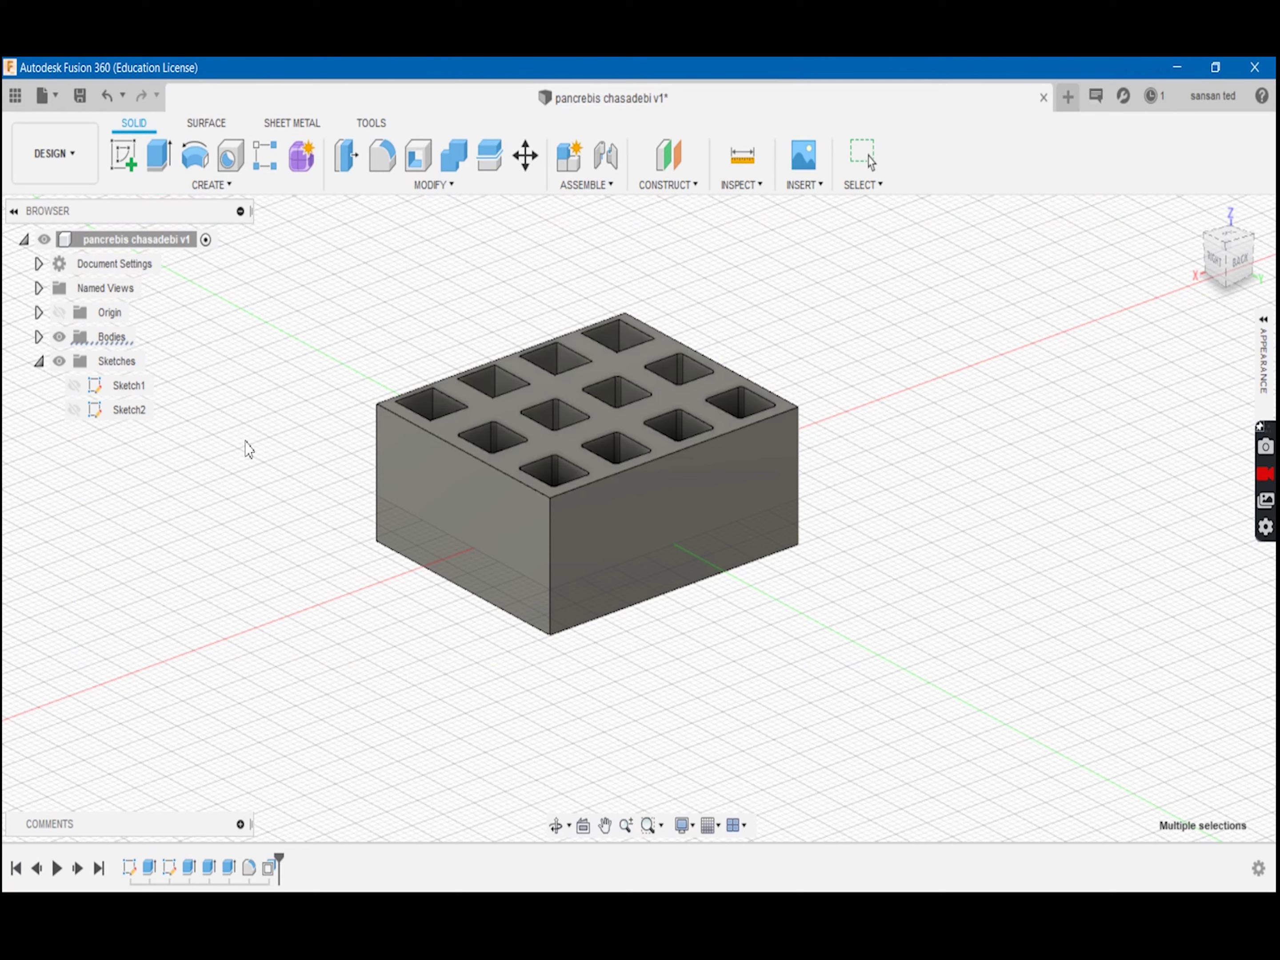
# Apply the Aluminum - Anodized Glossy (Blue) appearance to the whole block
pyautogui.click(417, 187)
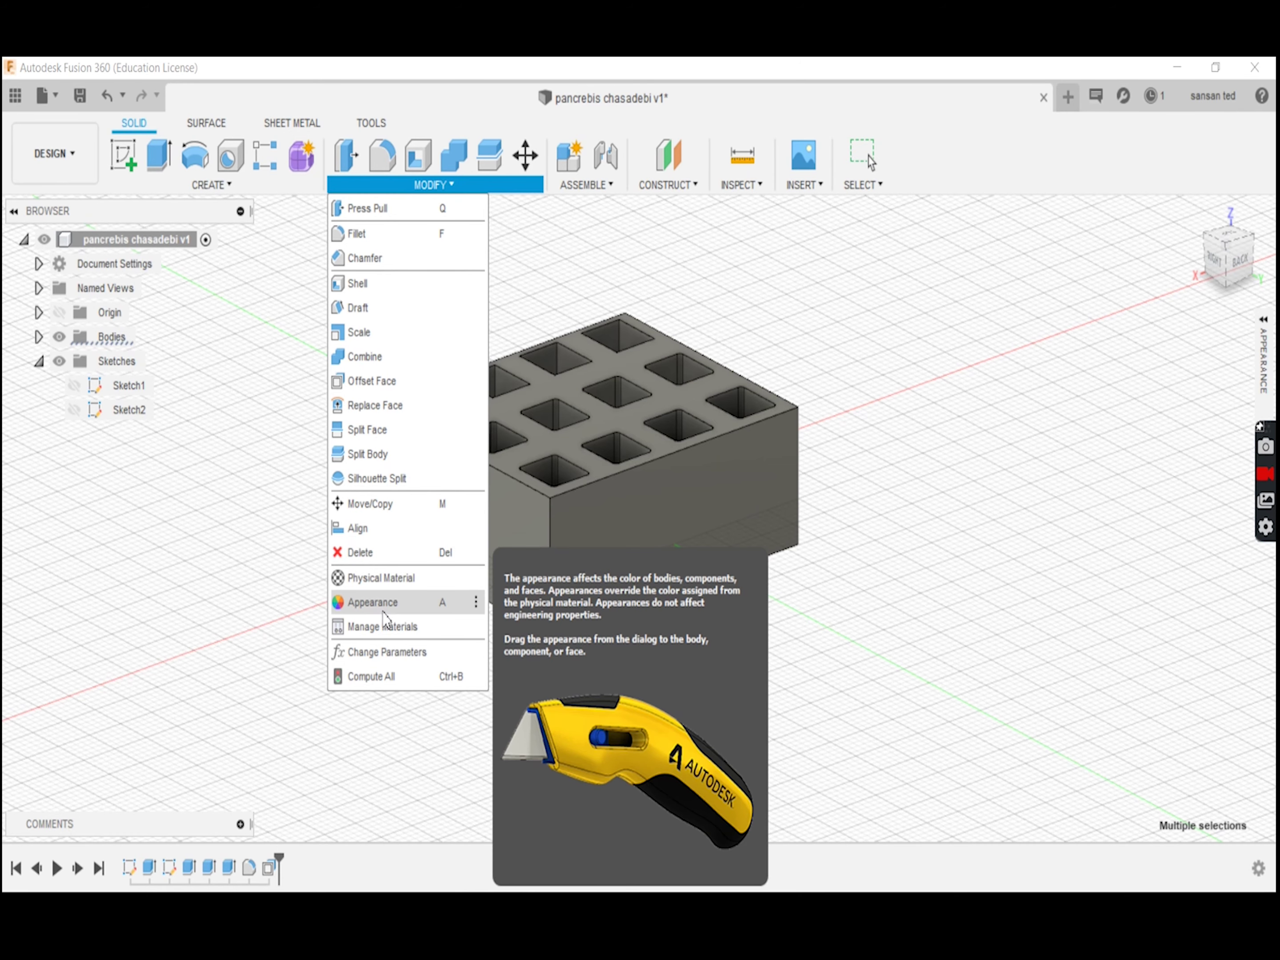
pyautogui.click(430, 605)
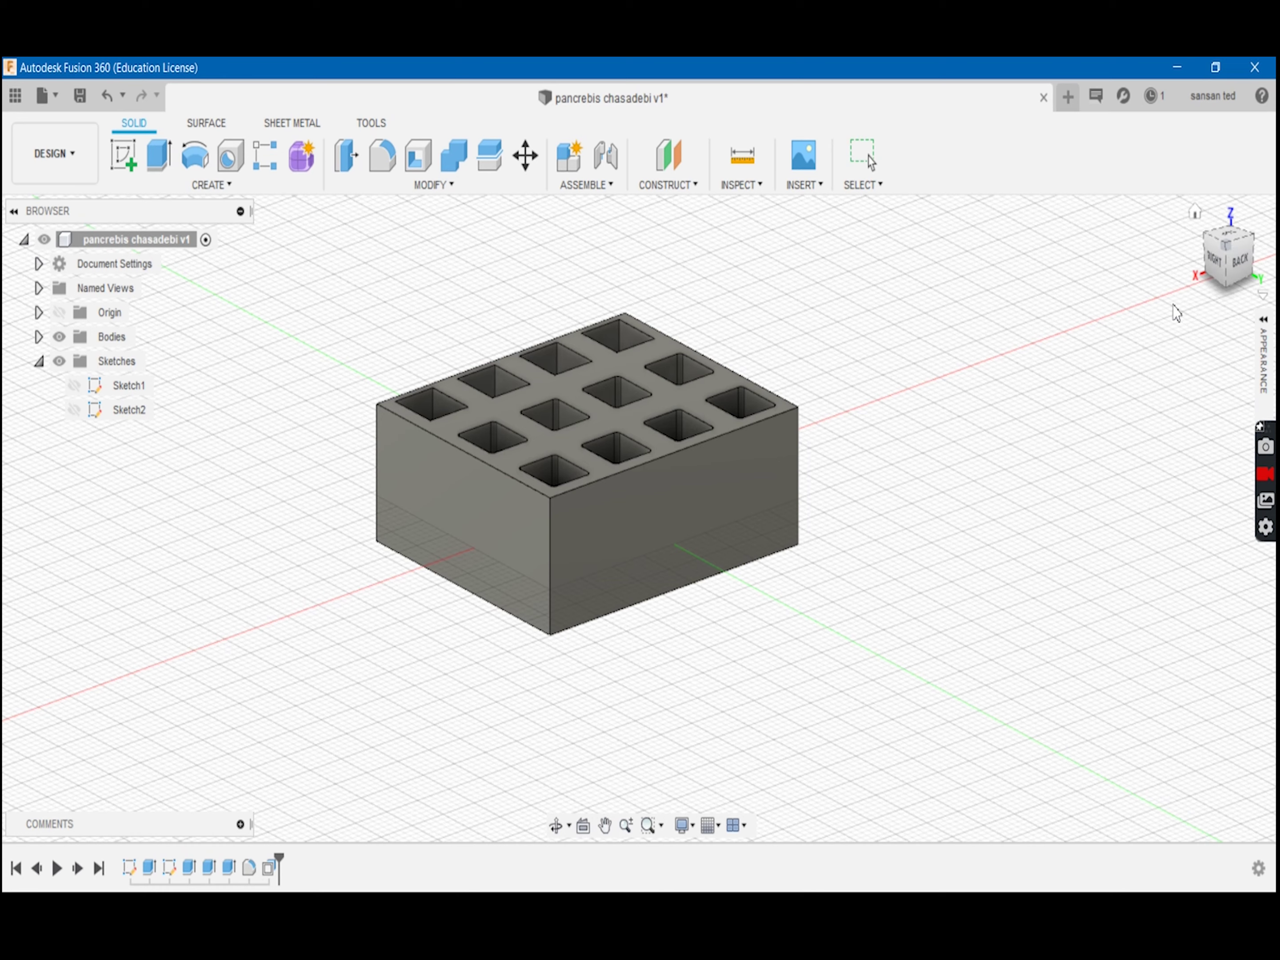
pyautogui.click(1267, 332)
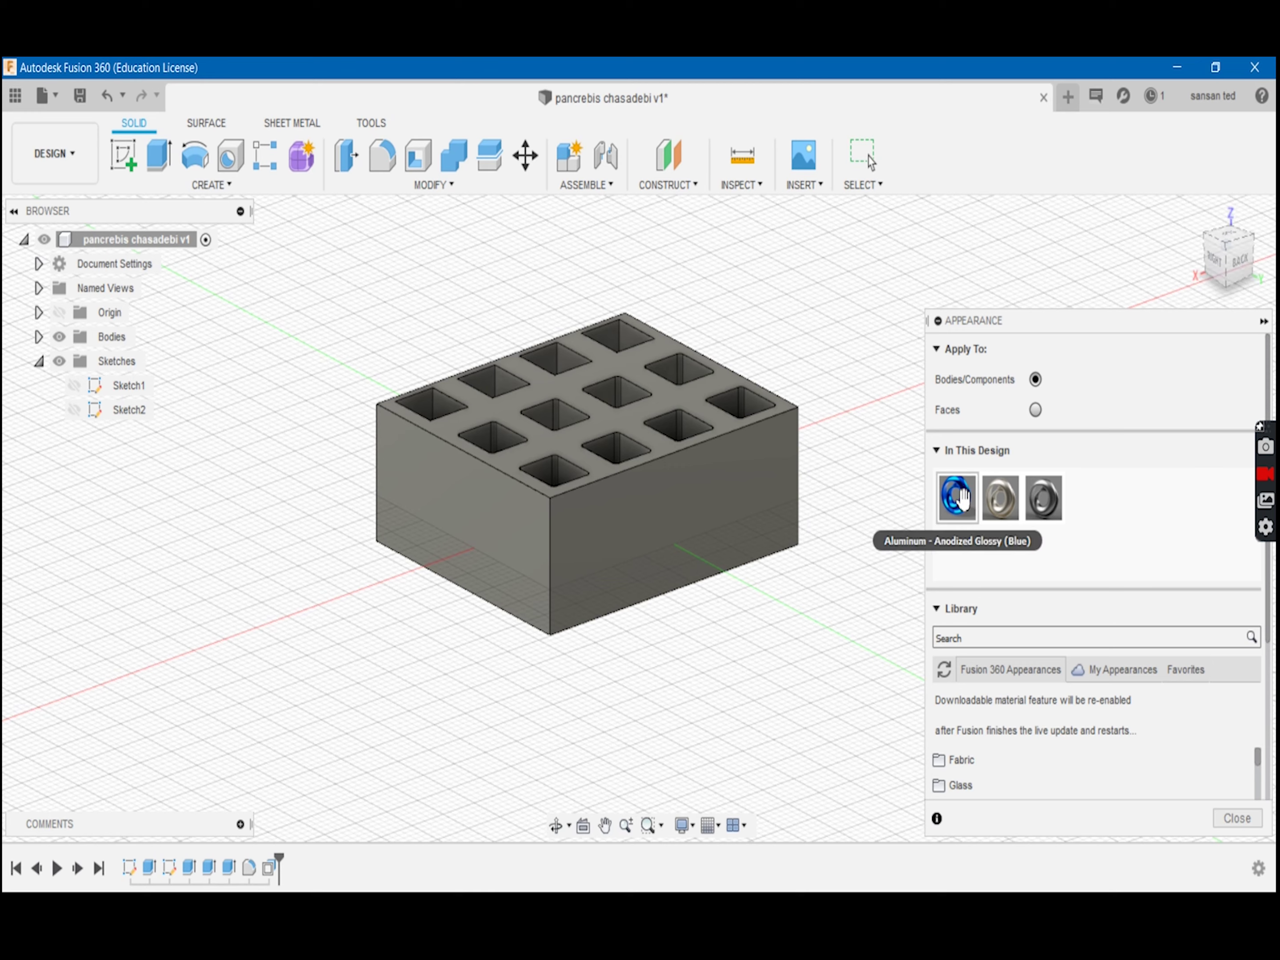
pyautogui.scroll(-10, 1040, 727)
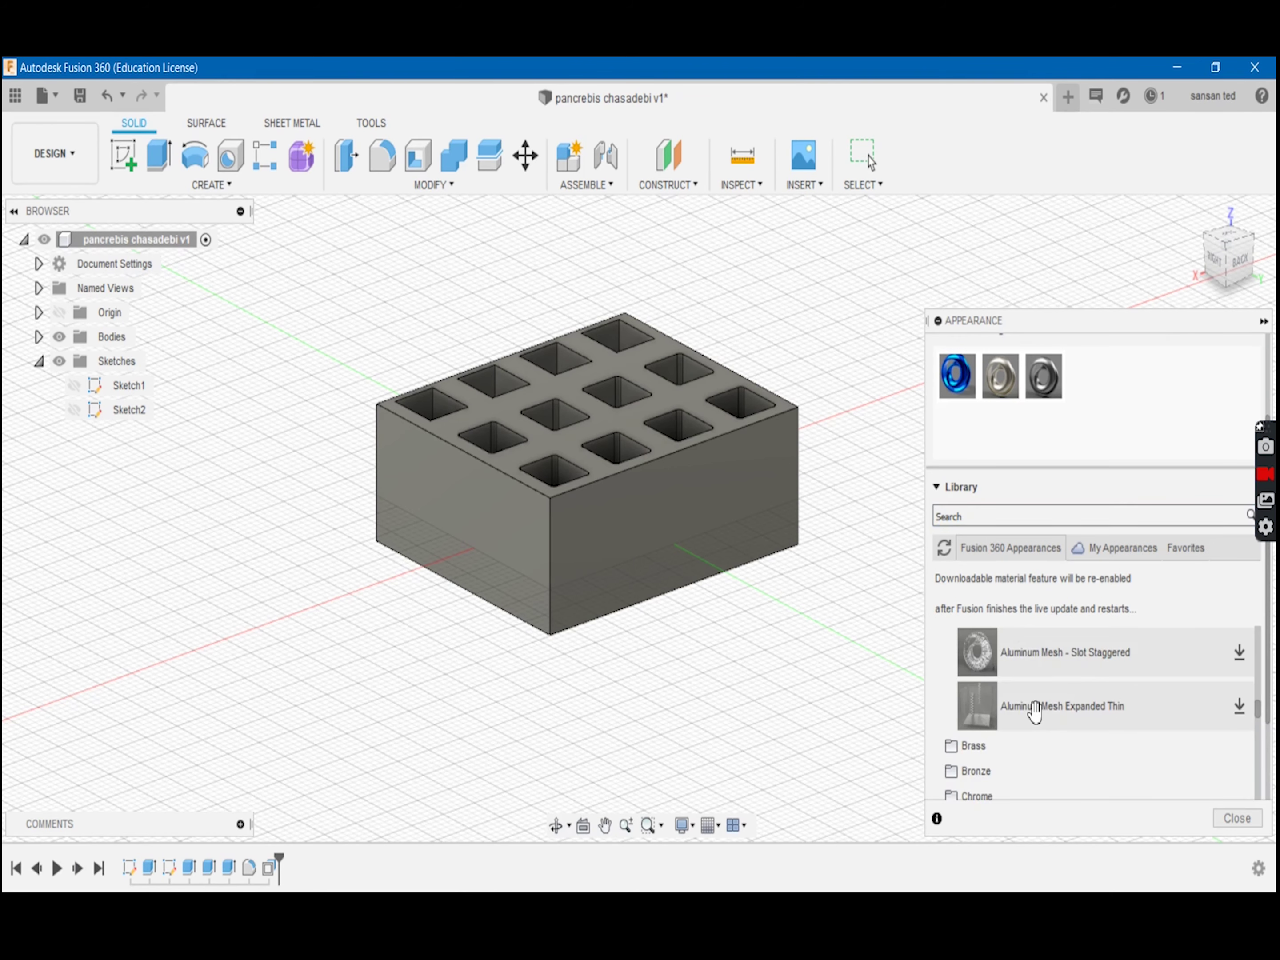
pyautogui.scroll(8, 1036, 710)
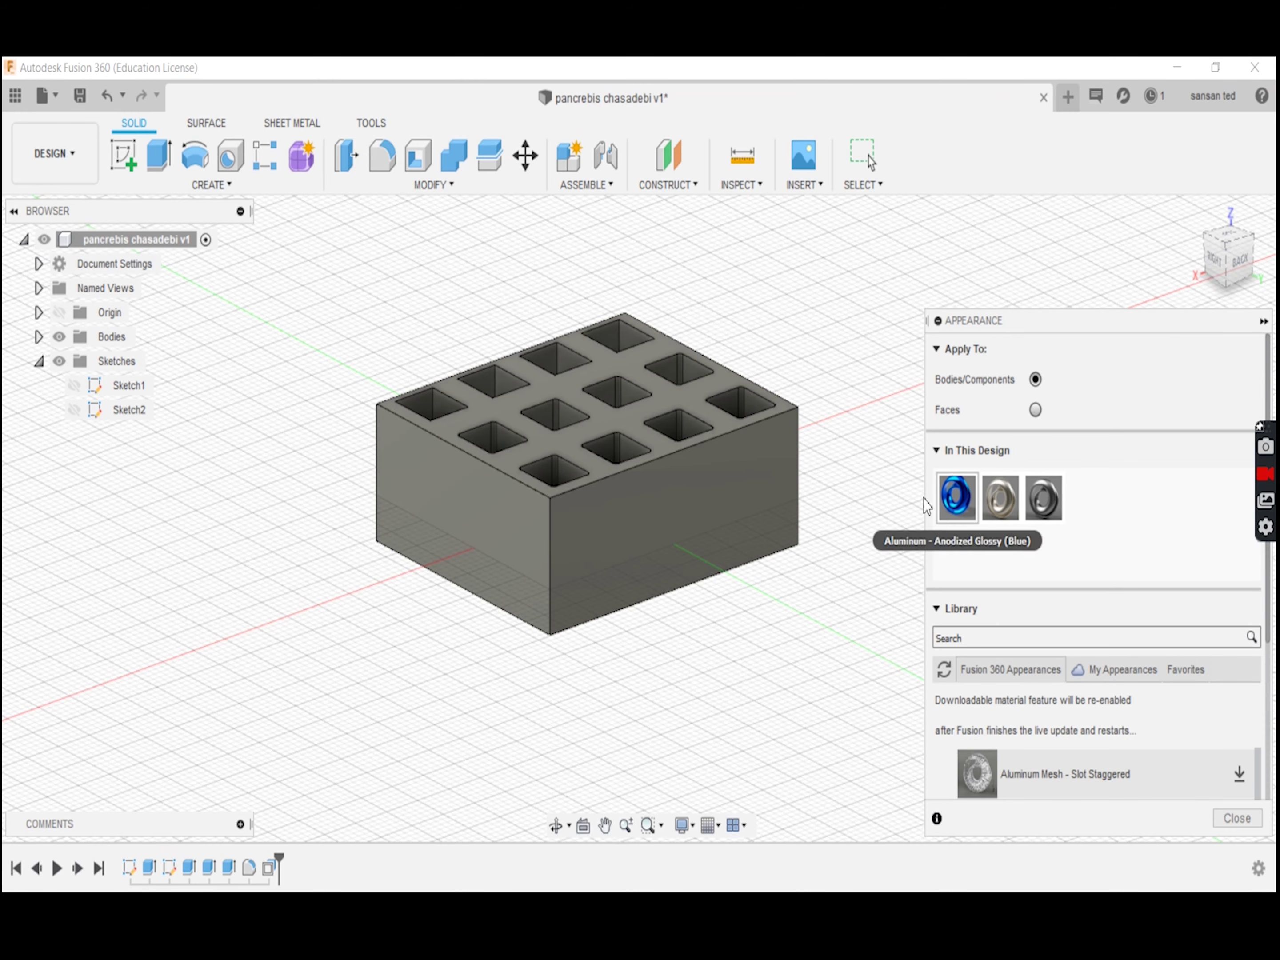
pyautogui.moveTo(956, 499); pyautogui.dragTo(603, 517)
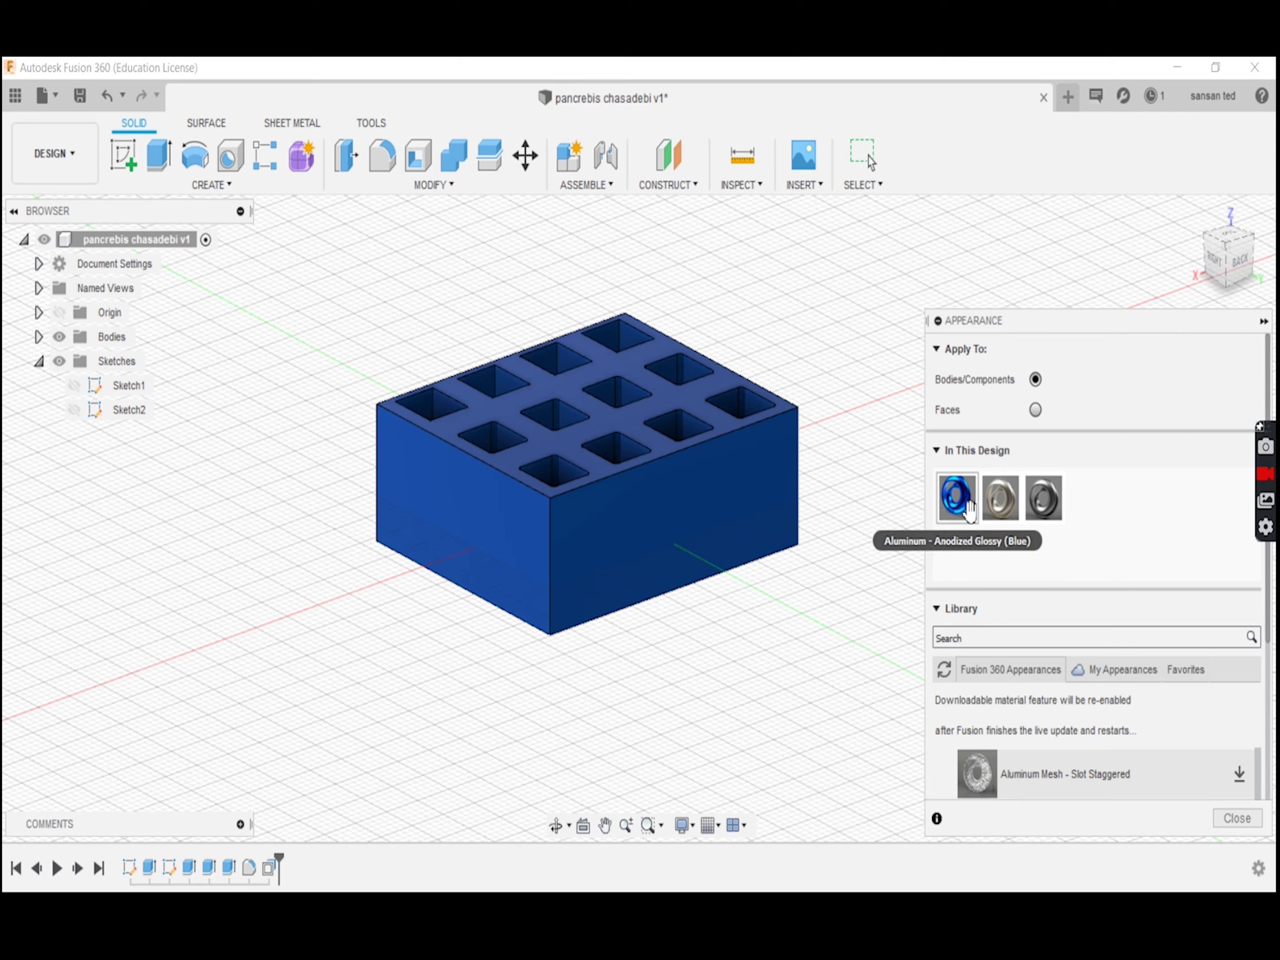
# Edit the block's anodized aluminum appearance and change its colour to green, RGB 34, 255, 0
pyautogui.doubleClick(974, 503)
pyautogui.moveTo(807, 408); pyautogui.dragTo(847, 408)
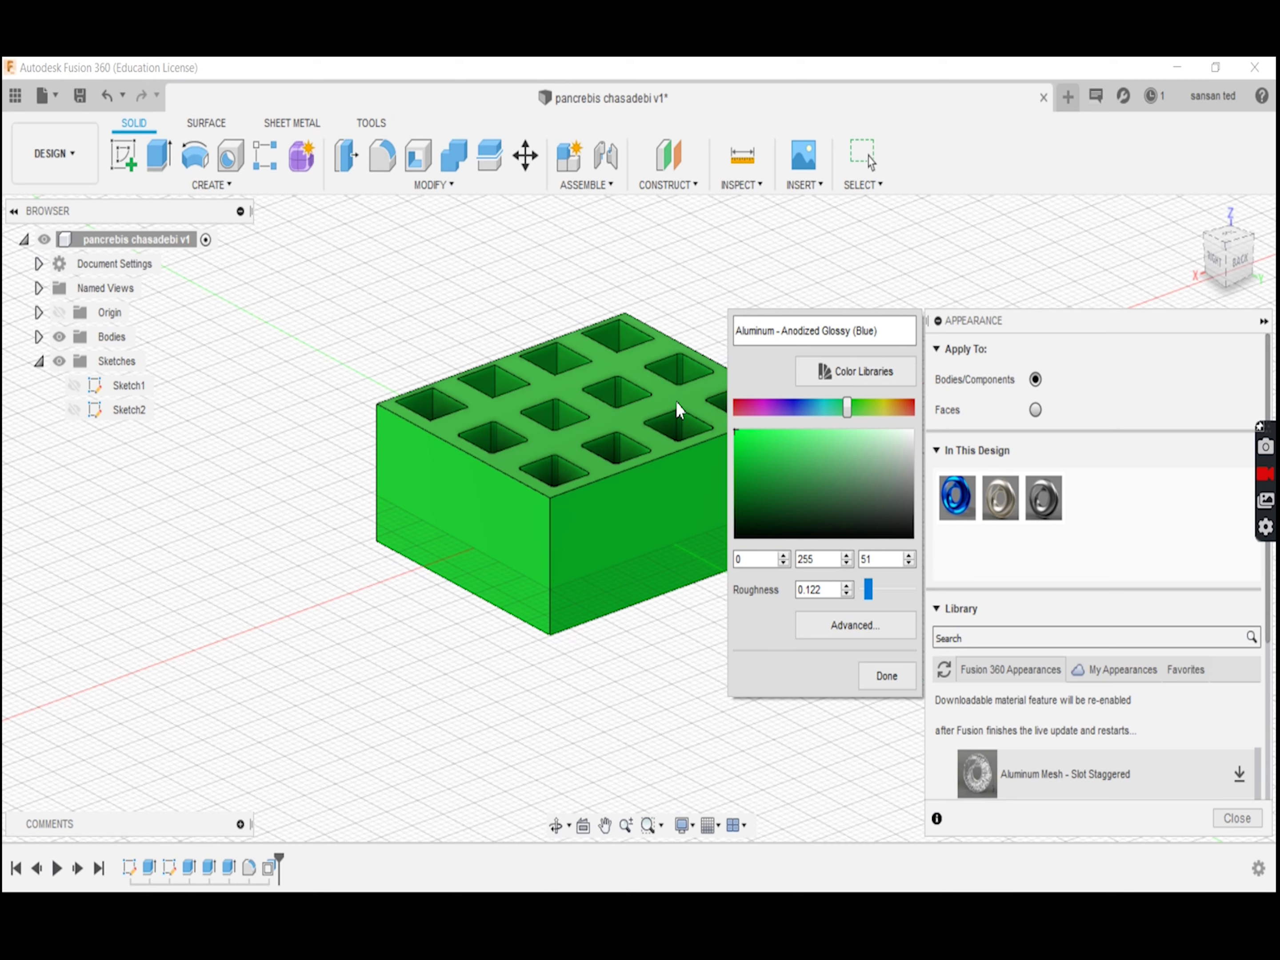
pyautogui.moveTo(879, 408); pyautogui.dragTo(912, 409)
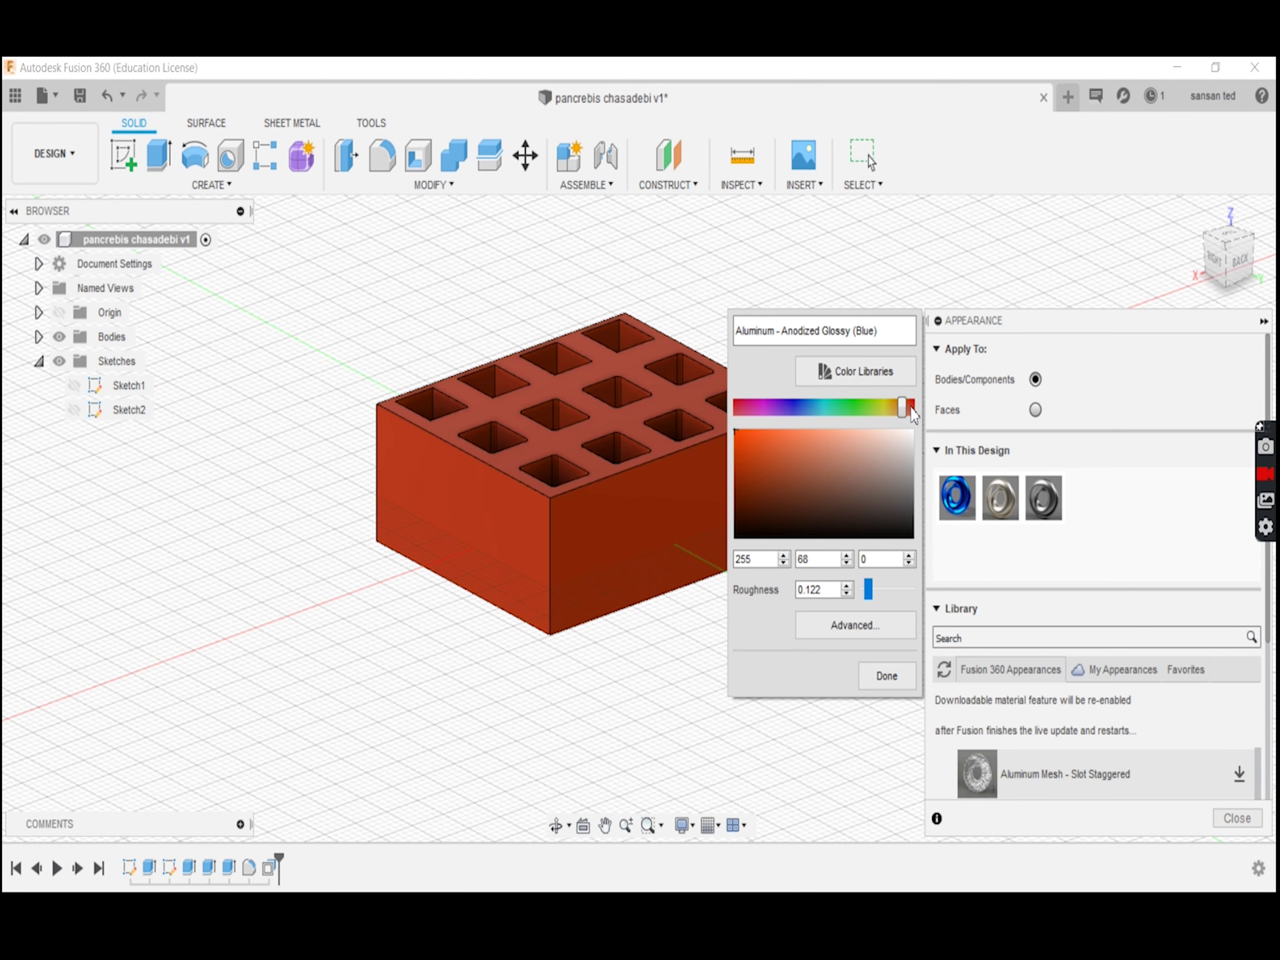
pyautogui.click(740, 408)
pyautogui.click(774, 407)
pyautogui.doubleClick(747, 407)
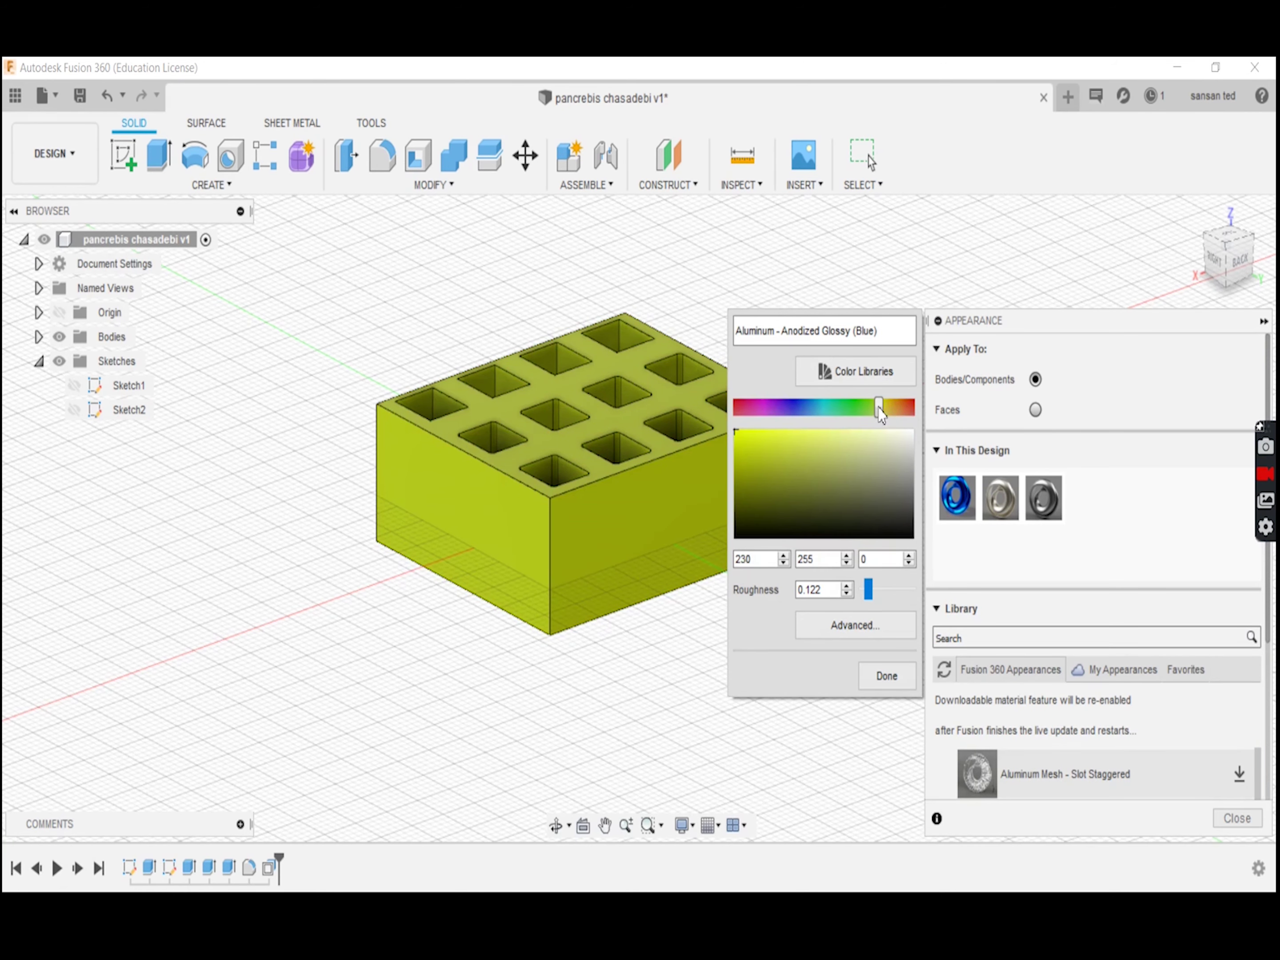
pyautogui.moveTo(879, 409); pyautogui.dragTo(837, 409)
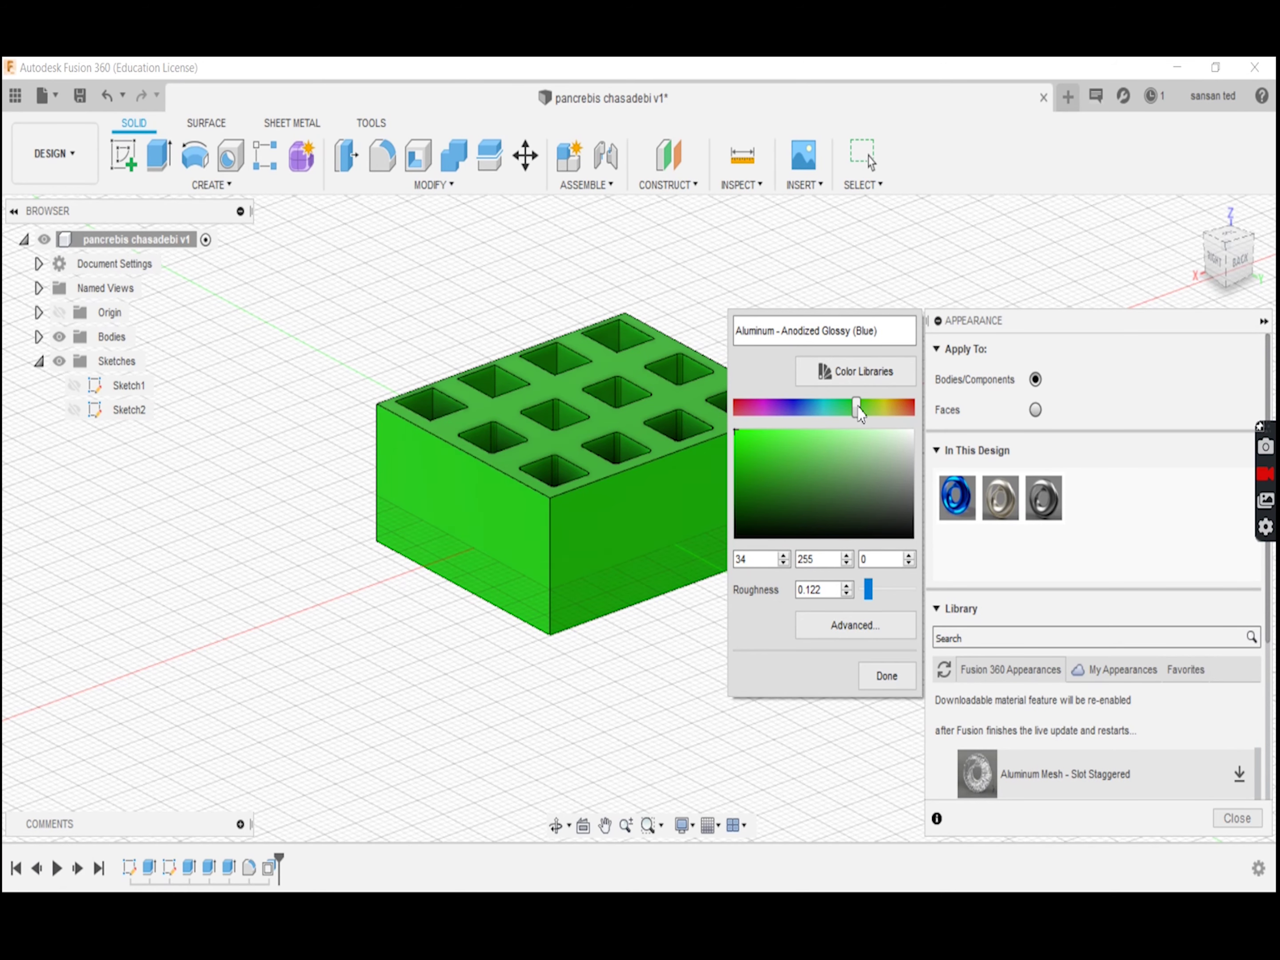
pyautogui.click(886, 676)
# Look through the appearance library's wood, wax and other miscellaneous materials
pyautogui.scroll(-5, 1047, 755)
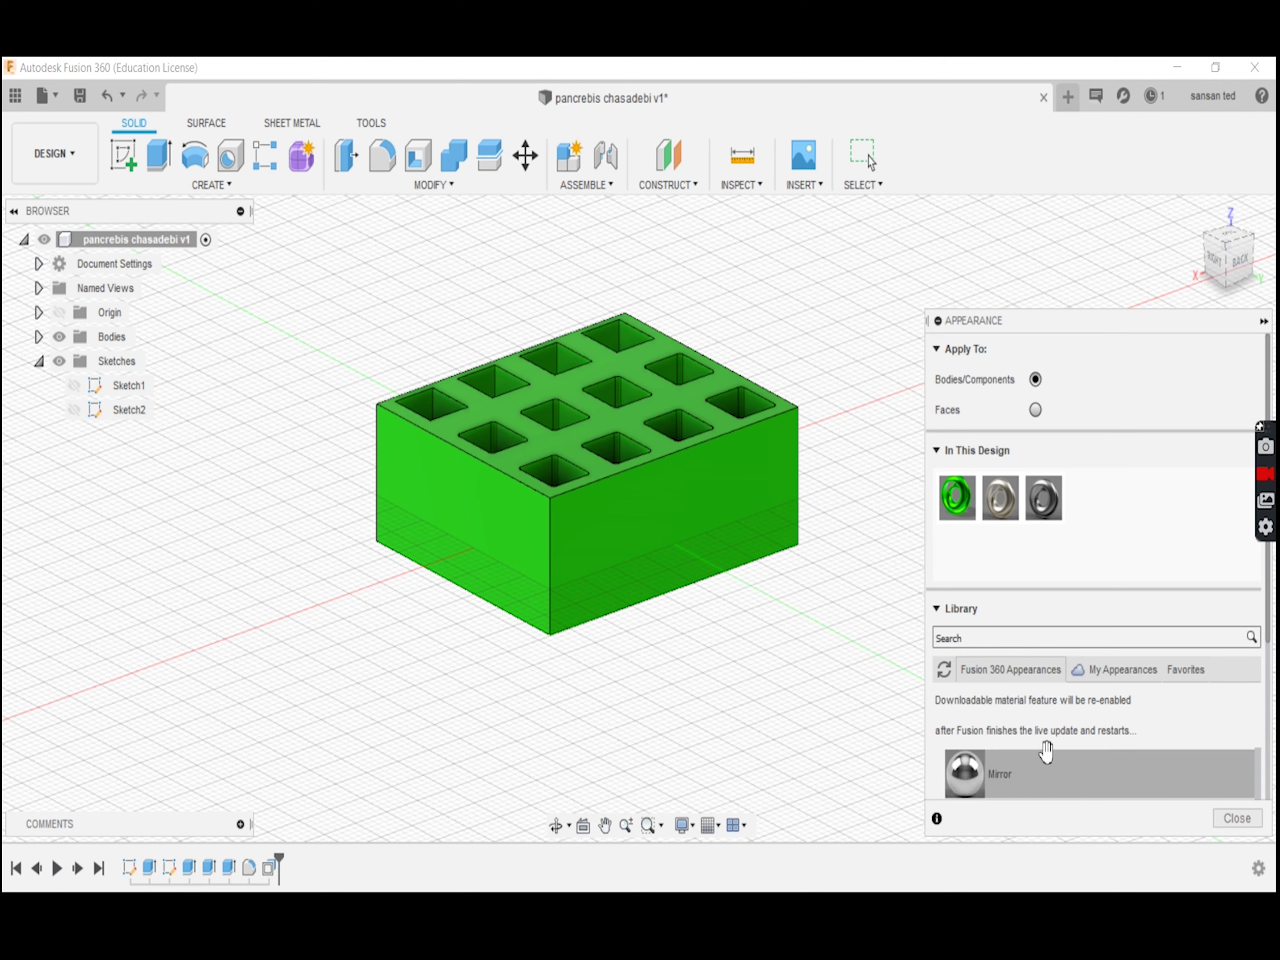
pyautogui.scroll(-8, 1072, 616)
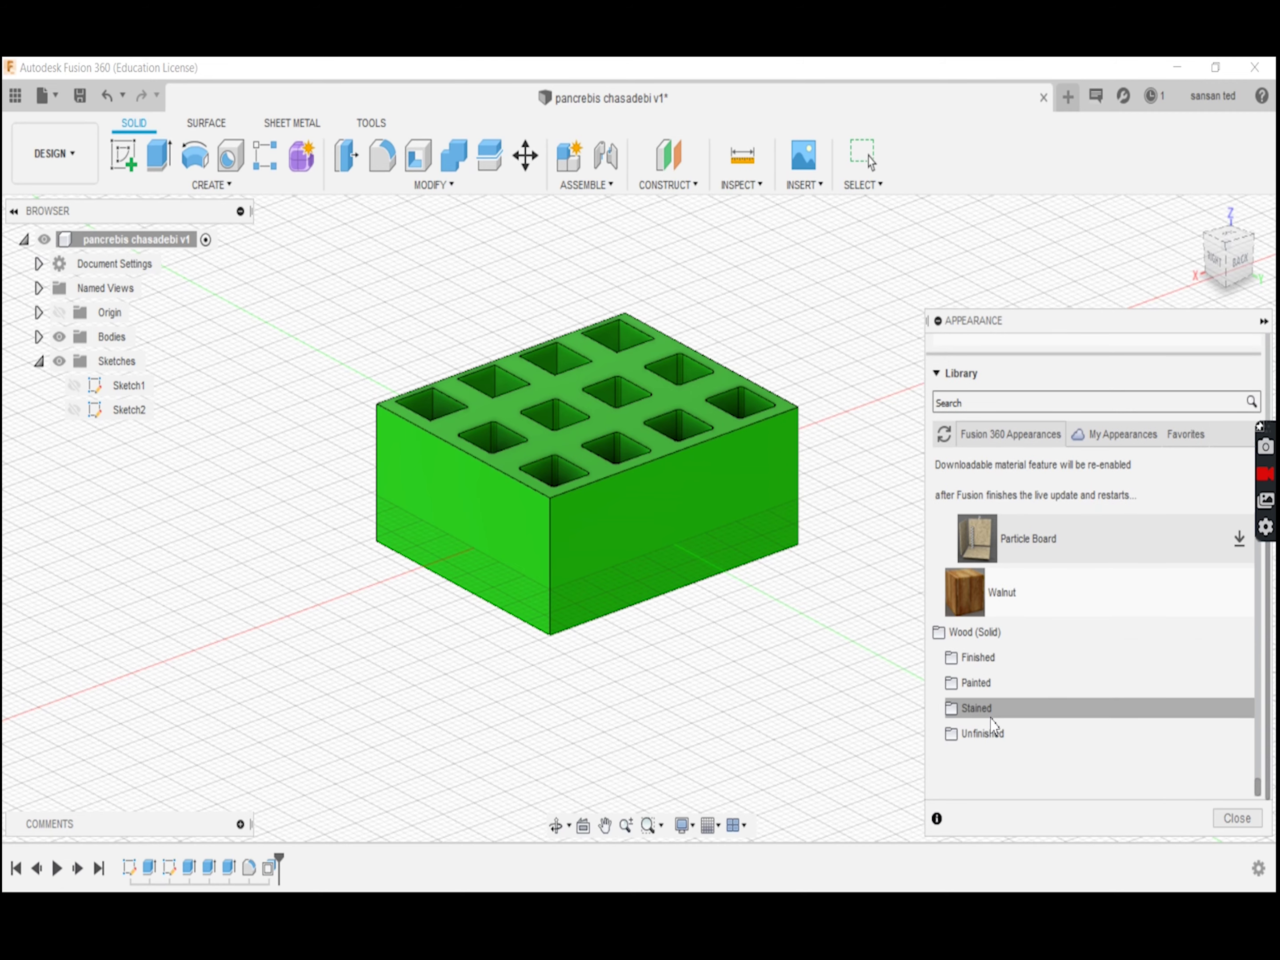
pyautogui.scroll(3, 1049, 685)
pyautogui.click(946, 527)
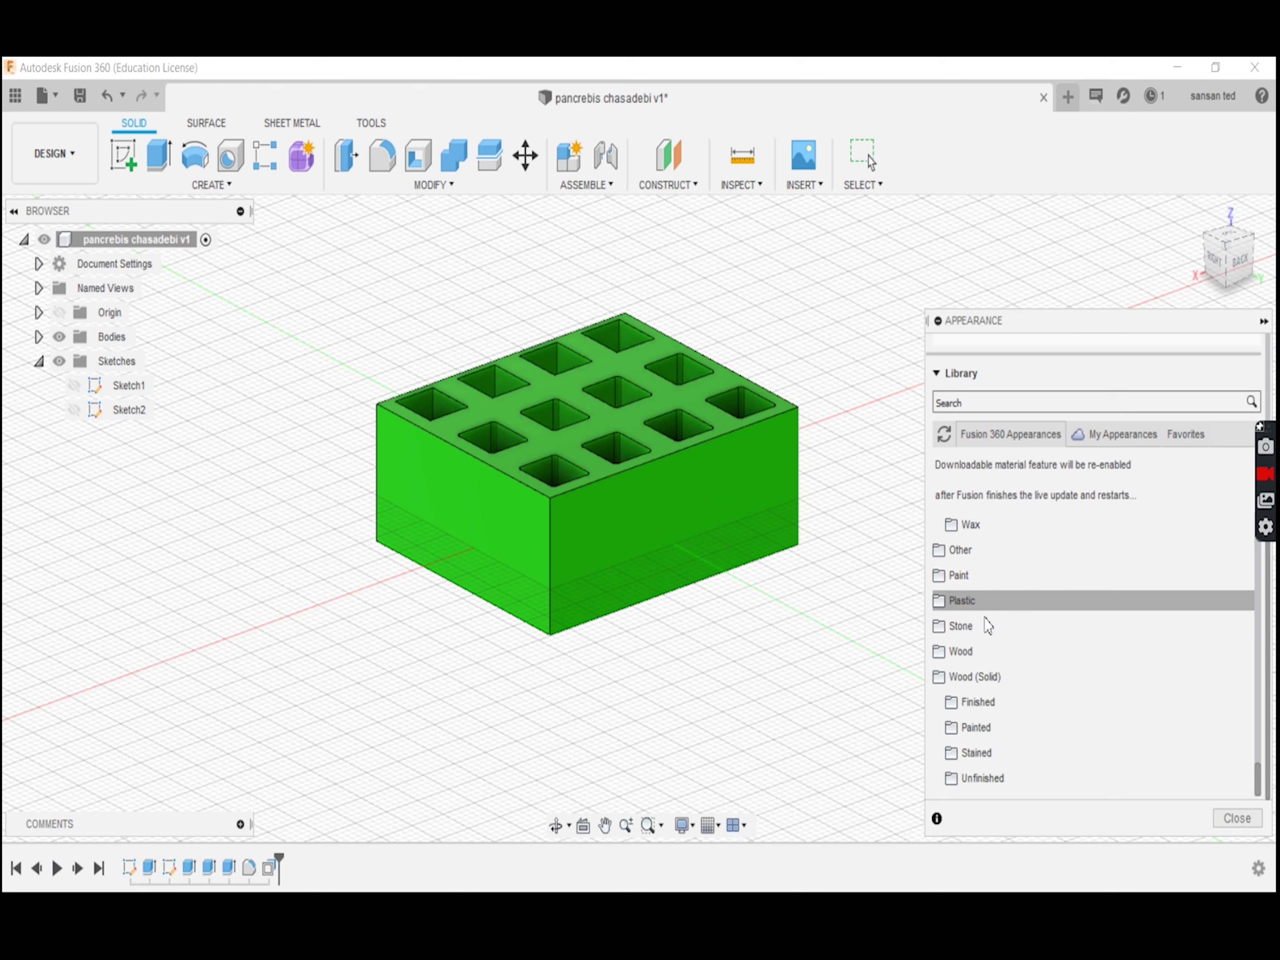
pyautogui.click(969, 530)
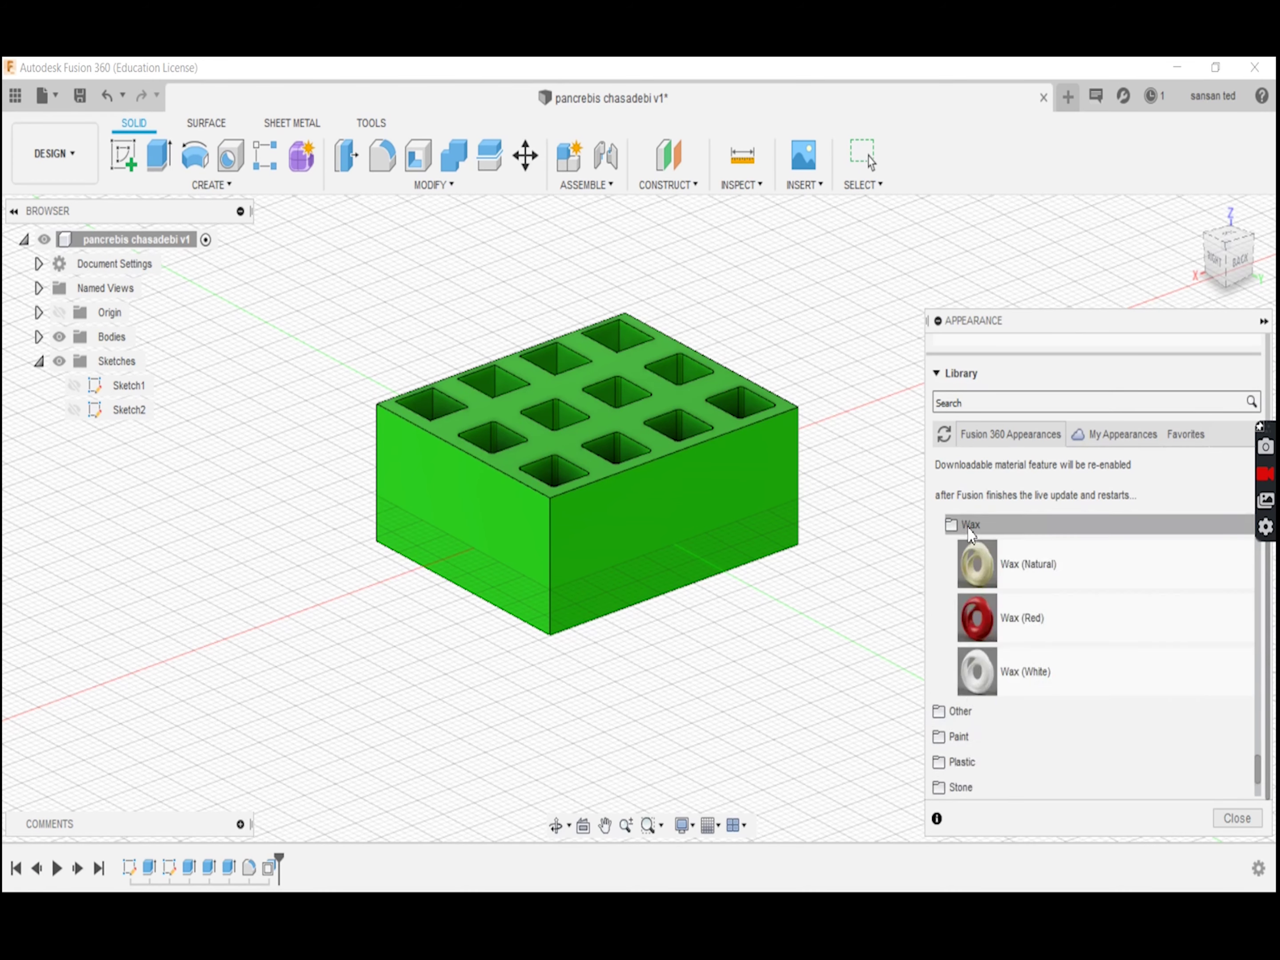
pyautogui.scroll(5, 975, 534)
pyautogui.click(967, 737)
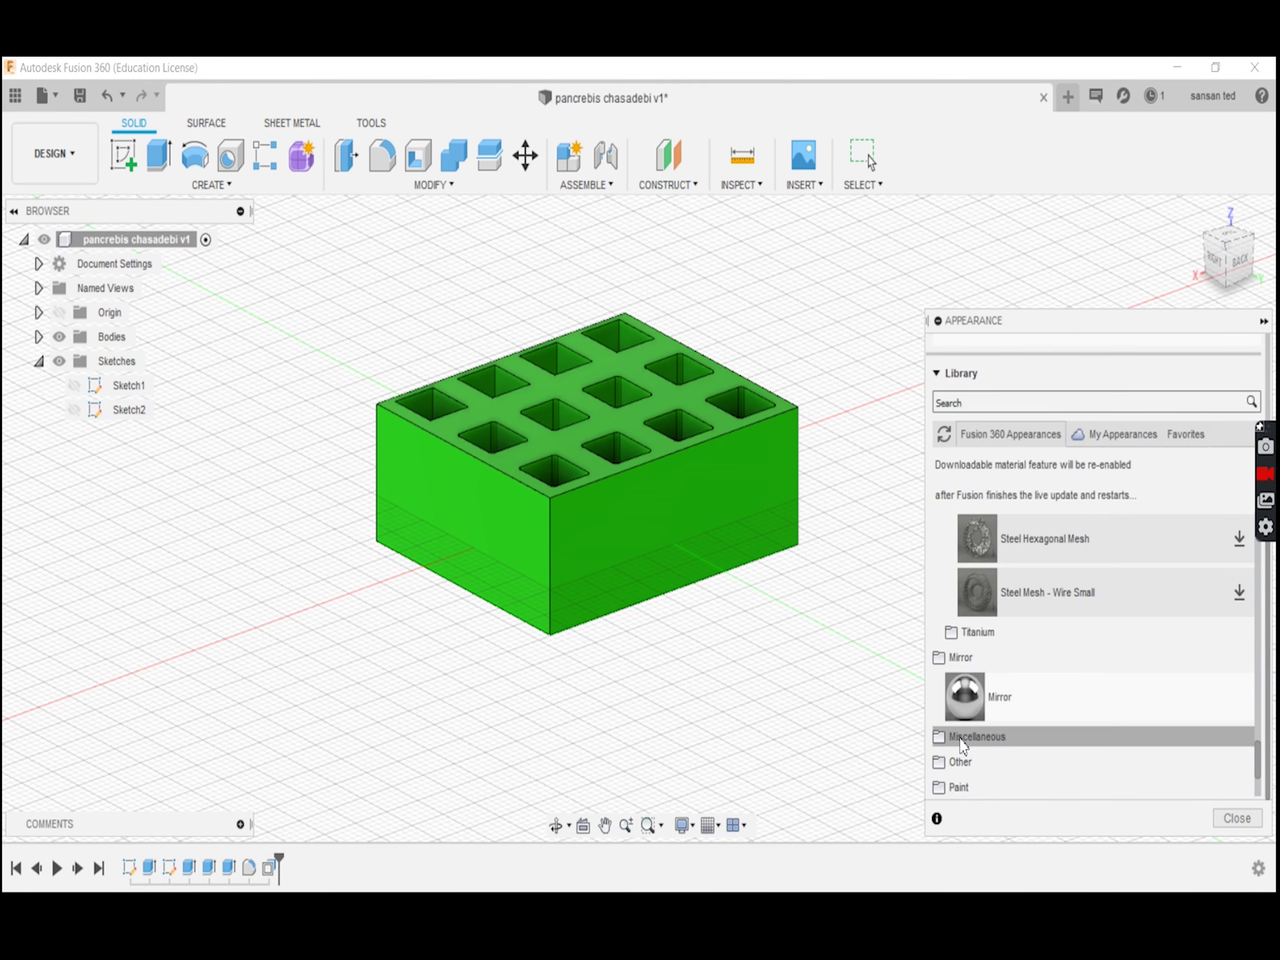
# Browse the mirror and metal appearances in the library, including the steel and aluminum meshes
pyautogui.click(966, 662)
pyautogui.scroll(4, 985, 617)
pyautogui.click(971, 687)
pyautogui.click(985, 530)
pyautogui.scroll(3, 986, 532)
pyautogui.click(980, 655)
pyautogui.scroll(-4, 1072, 686)
pyautogui.scroll(10, 1023, 709)
pyautogui.scroll(-2, 999, 680)
pyautogui.scroll(-3, 1011, 626)
pyautogui.scroll(10, 1008, 633)
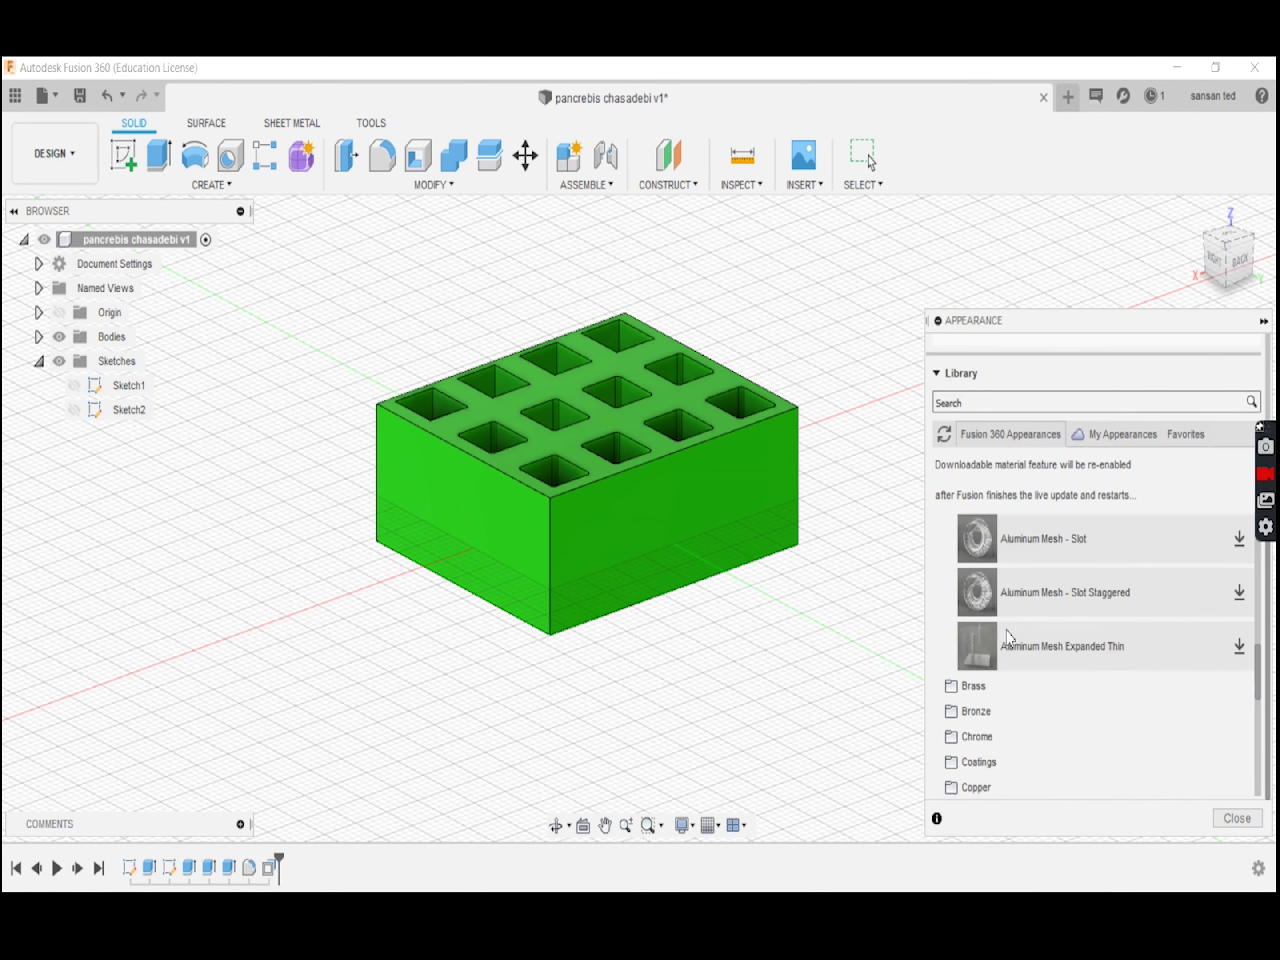
pyautogui.click(962, 687)
pyautogui.scroll(-5, 1029, 706)
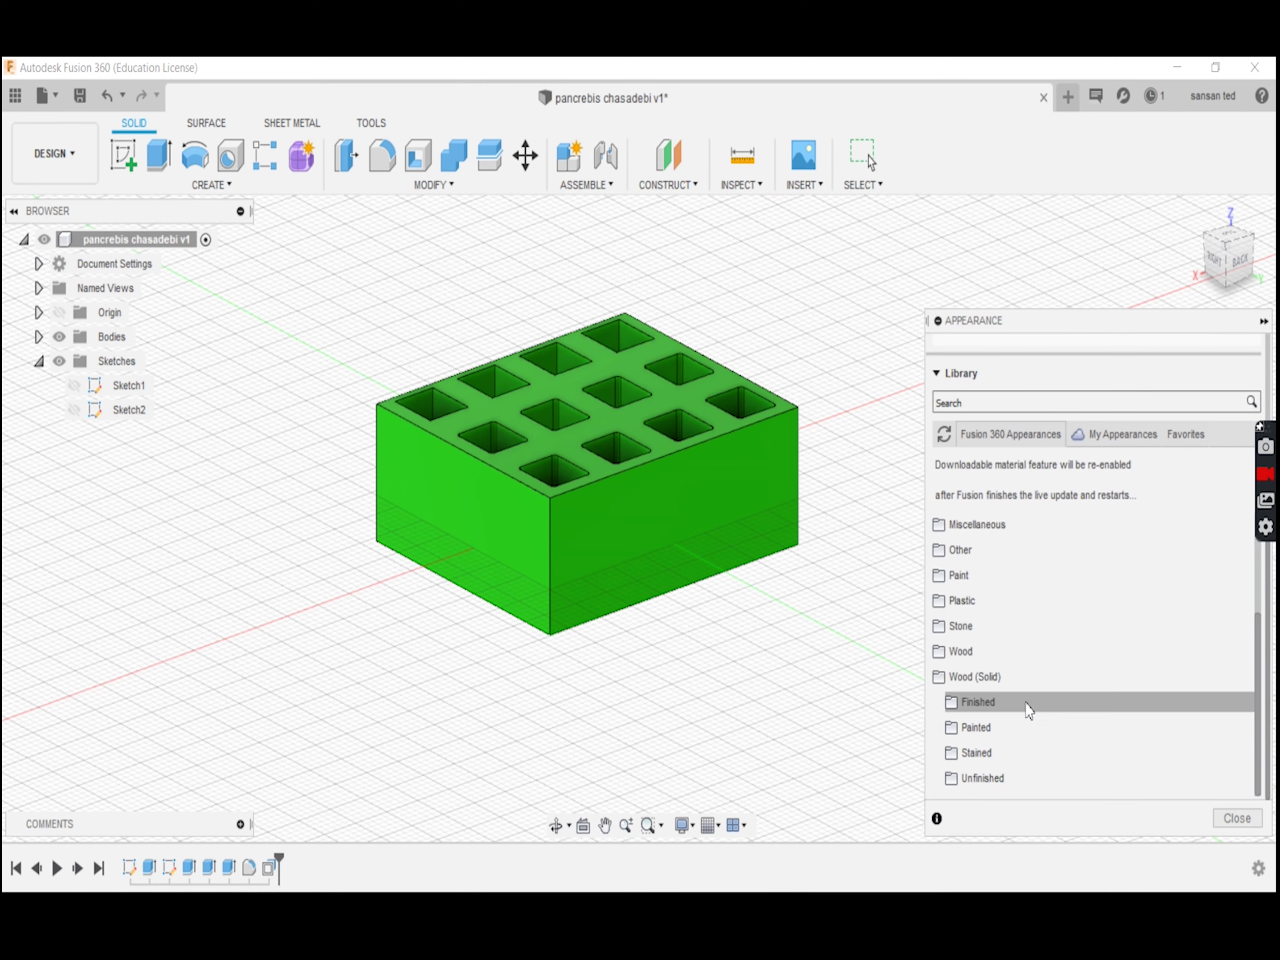
# Collapse the expanded folders in the appearance library to view its top-level material categories
pyautogui.click(964, 675)
pyautogui.click(981, 526)
pyautogui.click(985, 550)
pyautogui.scroll(-5, 972, 626)
pyautogui.scroll(6, 972, 626)
pyautogui.click(974, 576)
pyautogui.scroll(3, 966, 532)
pyautogui.click(966, 713)
pyautogui.scroll(-1, 987, 680)
pyautogui.scroll(1, 1003, 652)
pyautogui.scroll(-1, 988, 642)
pyautogui.scroll(1, 983, 637)
pyautogui.click(976, 707)
pyautogui.scroll(-1, 1005, 628)
pyautogui.click(972, 674)
pyautogui.click(972, 678)
pyautogui.scroll(-2, 969, 698)
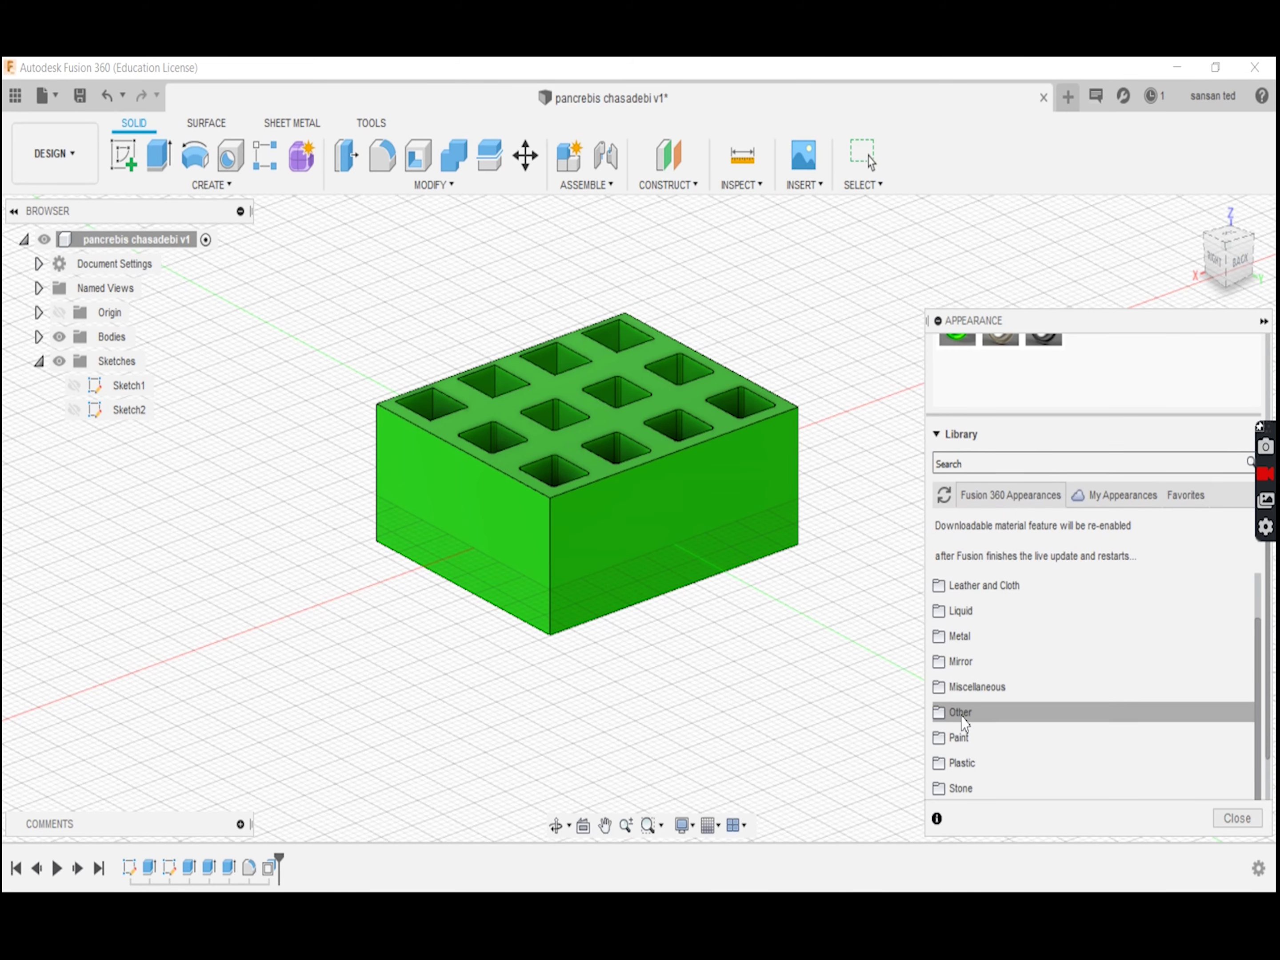
# Examine the subfolders of the Other category in the appearance library
pyautogui.scroll(-1, 966, 774)
pyautogui.scroll(3, 973, 639)
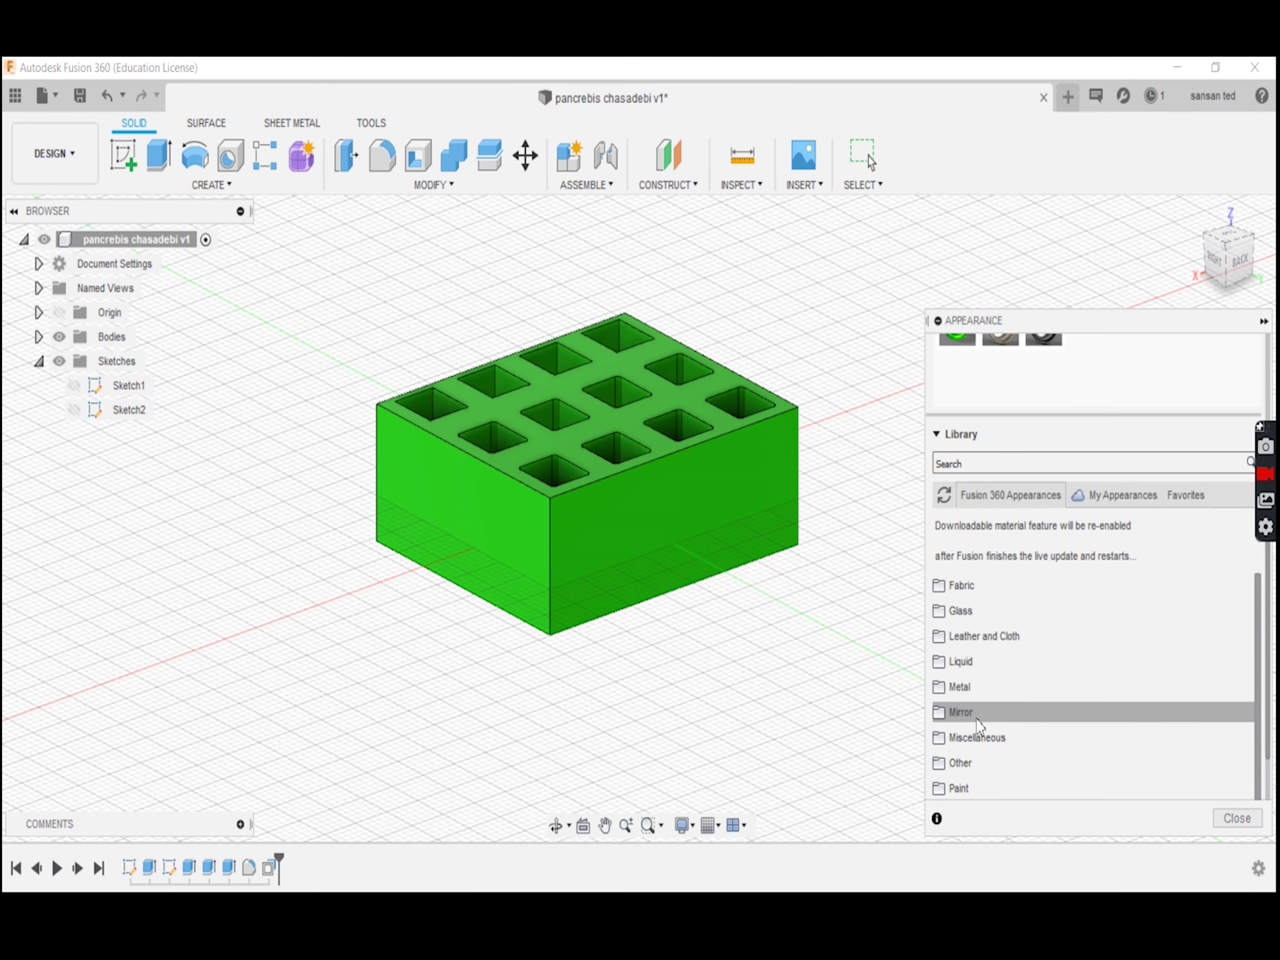
pyautogui.scroll(-2, 981, 686)
pyautogui.click(979, 718)
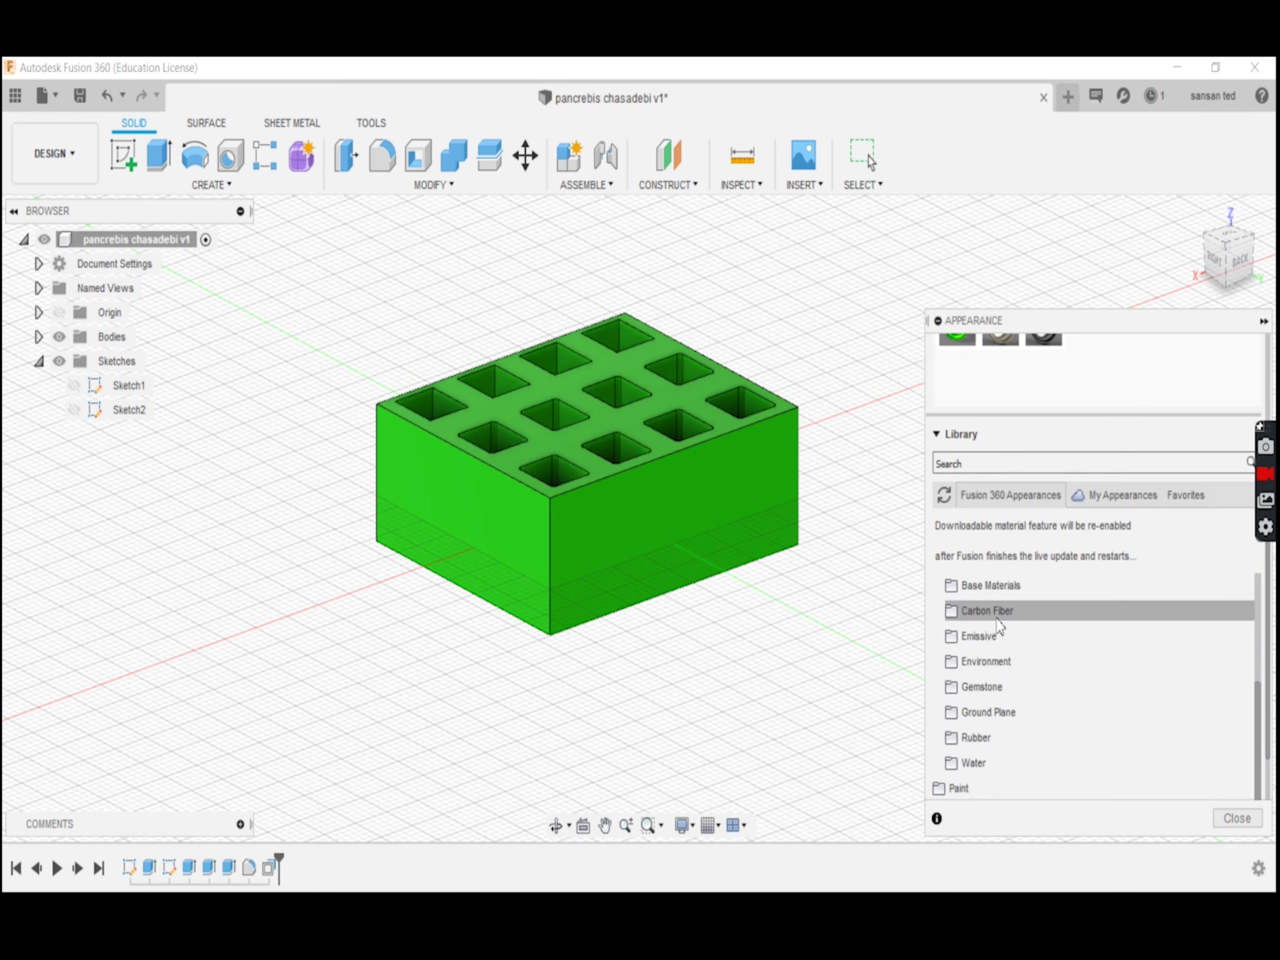
pyautogui.scroll(5, 1007, 581)
# Preview the green block in the Render workspace and return to the Design workspace
pyautogui.keyDown('shift'); pyautogui.moveTo(816, 410); pyautogui.dragTo(726, 287, button='middle'); pyautogui.keyUp('shift')
pyautogui.click(54, 153)
pyautogui.click(40, 238)
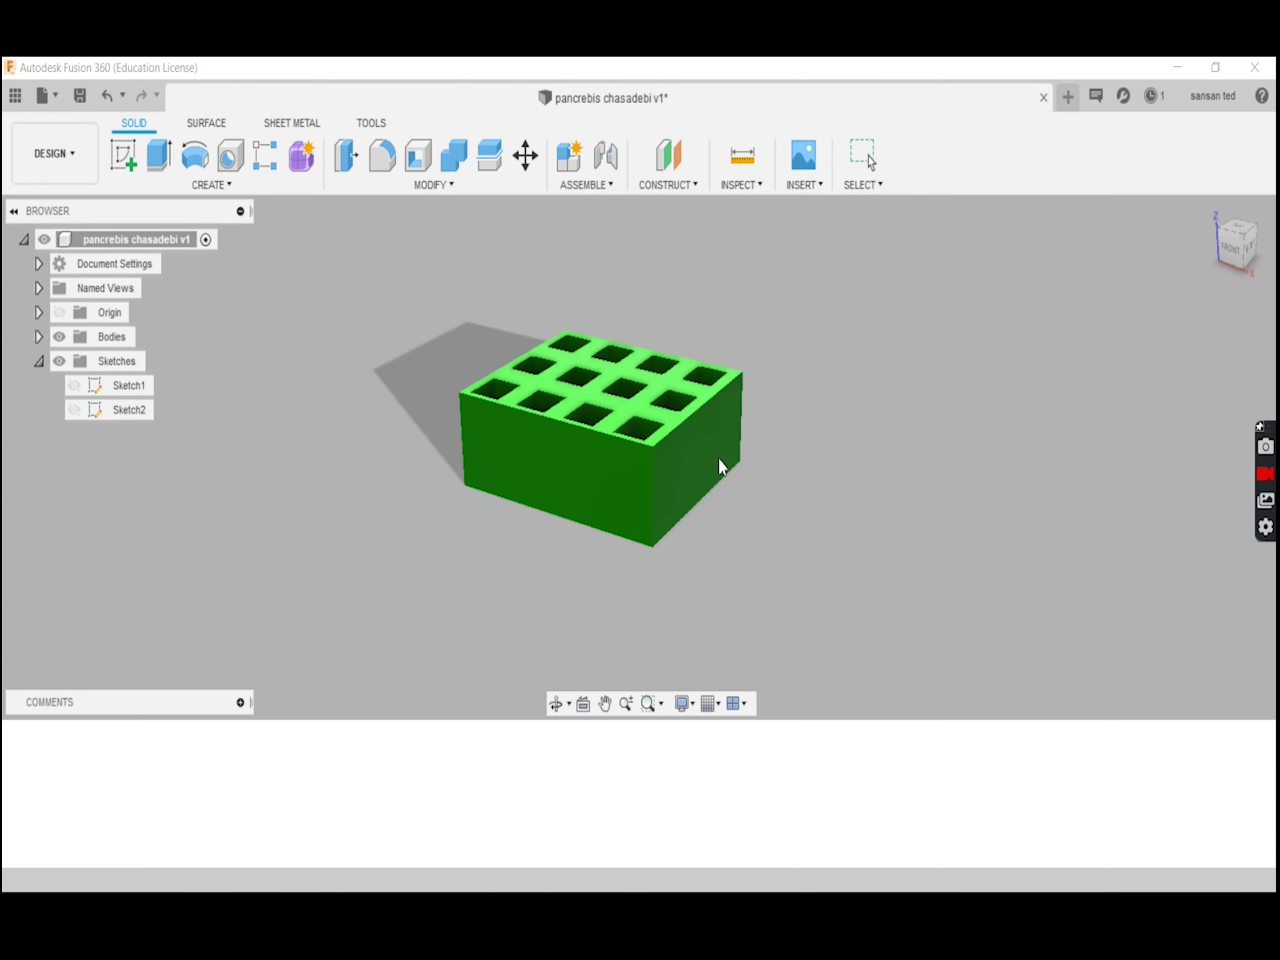
pyautogui.click(54, 153)
pyautogui.click(51, 203)
# Save the design under the name pancrebis chasadebi in the Default Project
pyautogui.click(44, 96)
pyautogui.click(87, 289)
pyautogui.click(761, 416)
pyautogui.click(44, 94)
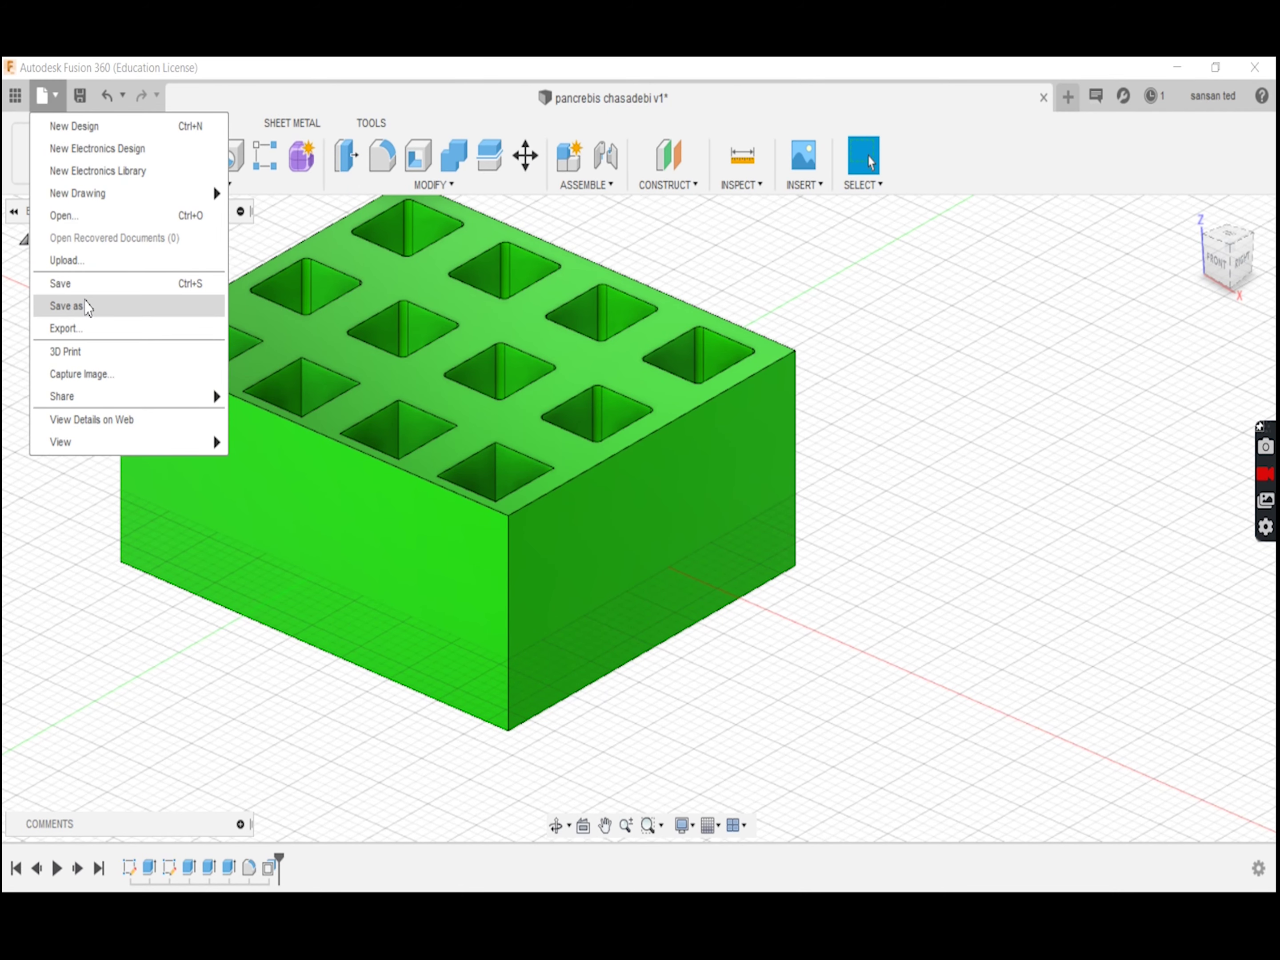
pyautogui.click(86, 306)
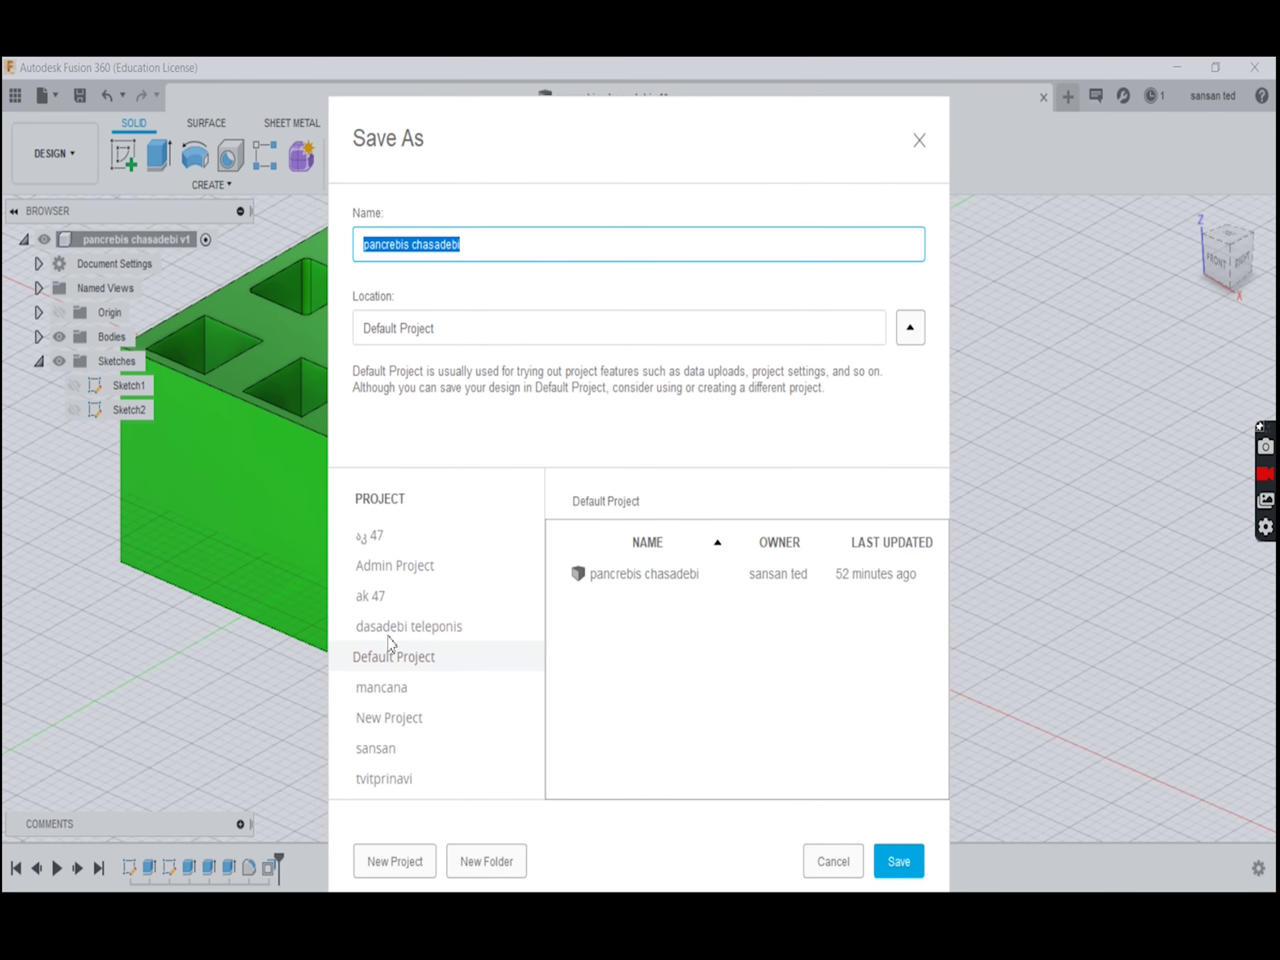
pyautogui.press('Return')
# Export the design as pancrebis chasadebi v1 with the file type STL Files (*.stl)
pyautogui.click(51, 98)
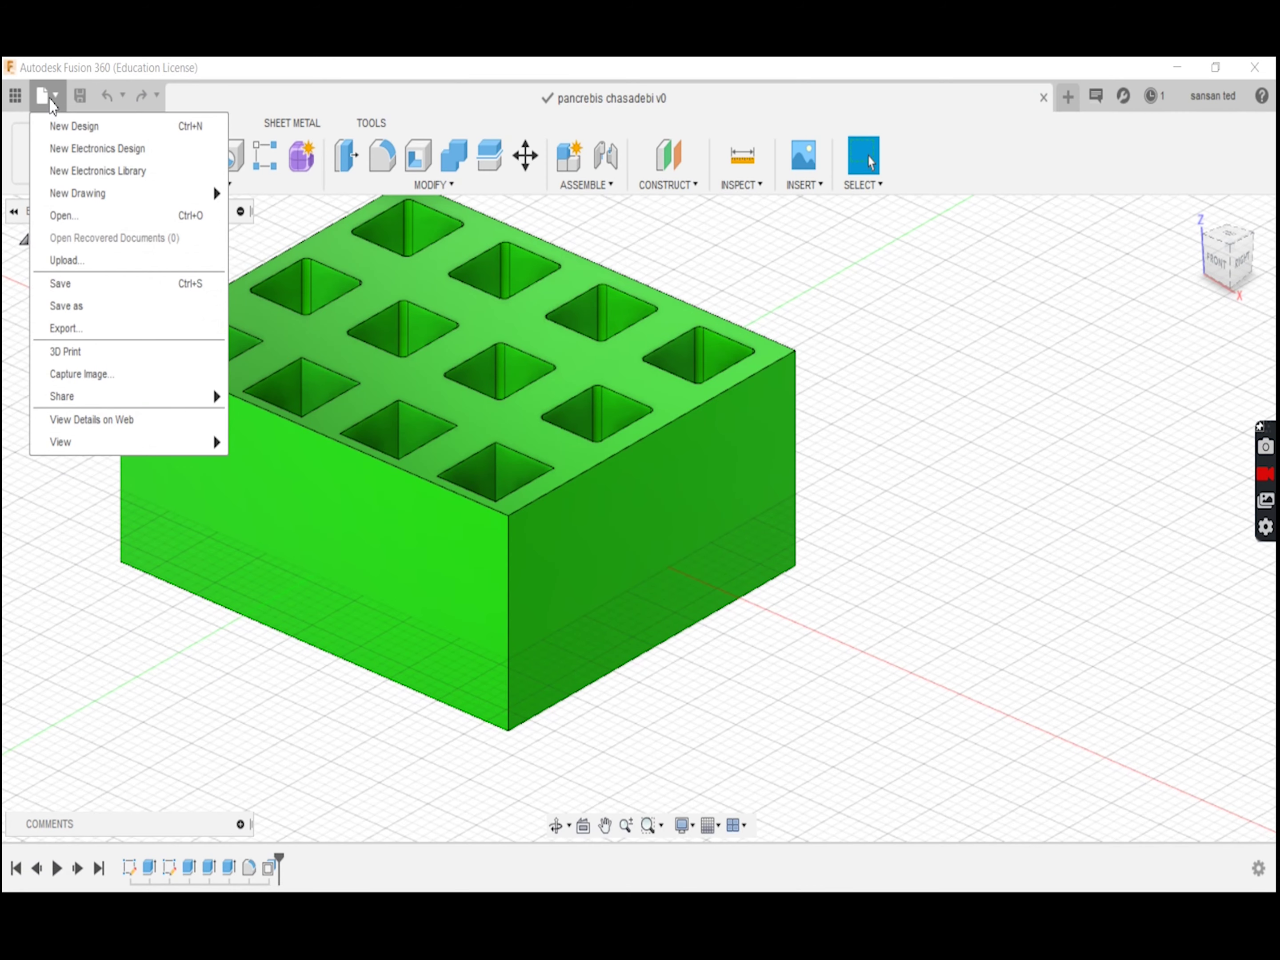
pyautogui.click(68, 329)
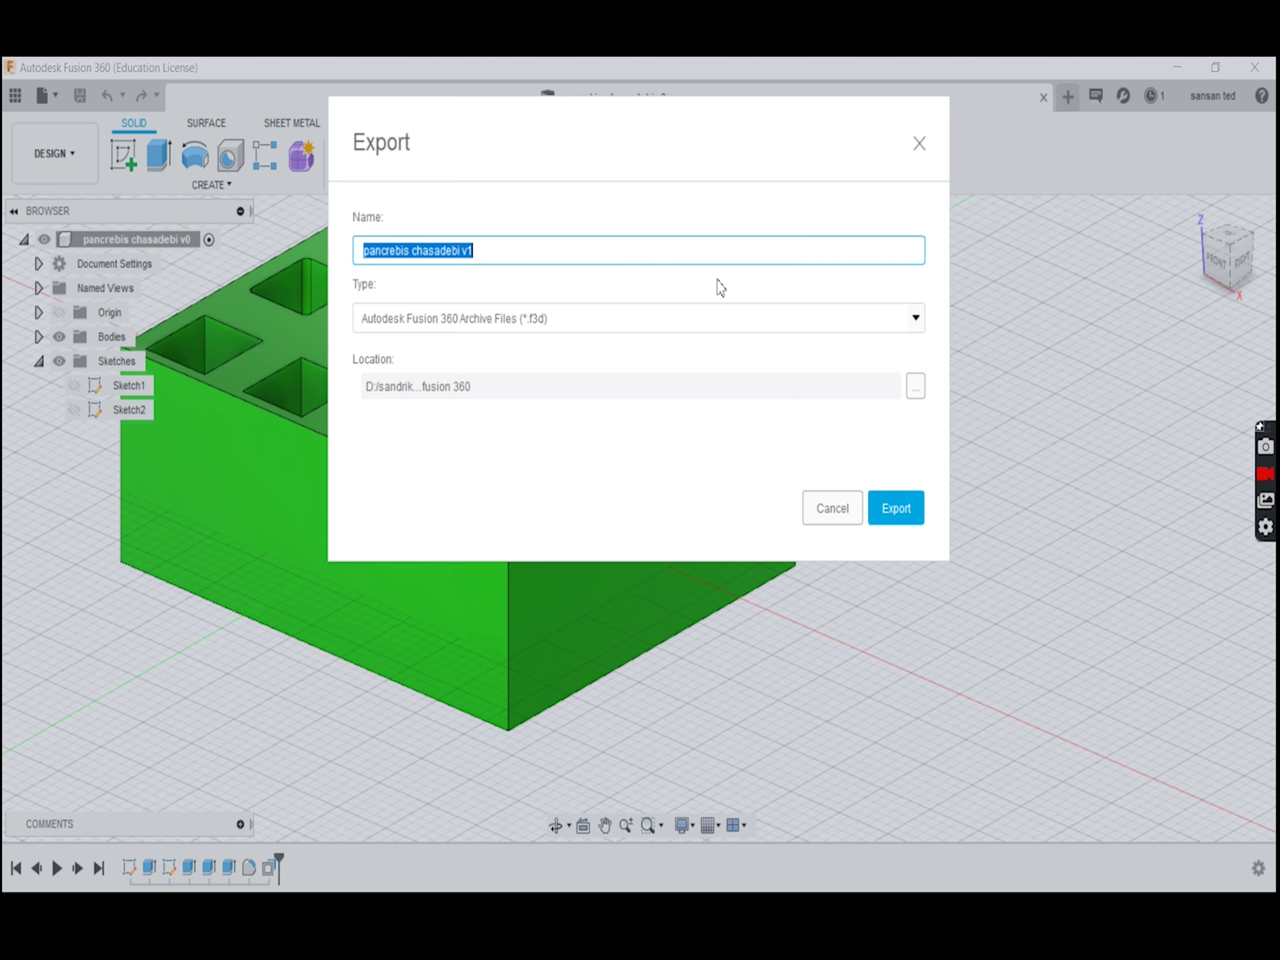
pyautogui.click(915, 322)
pyautogui.scroll(-1, 697, 441)
pyautogui.click(426, 485)
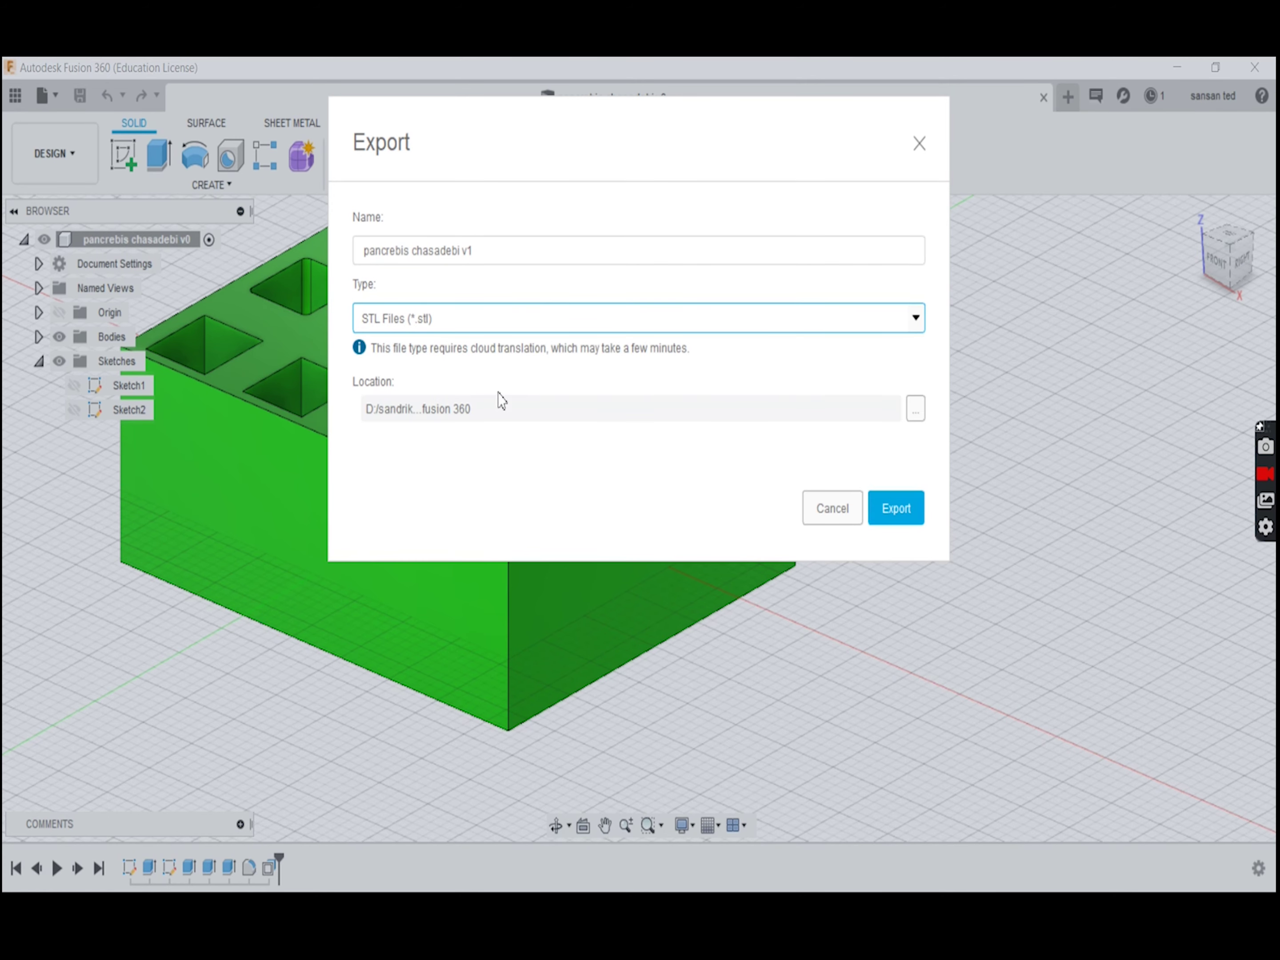